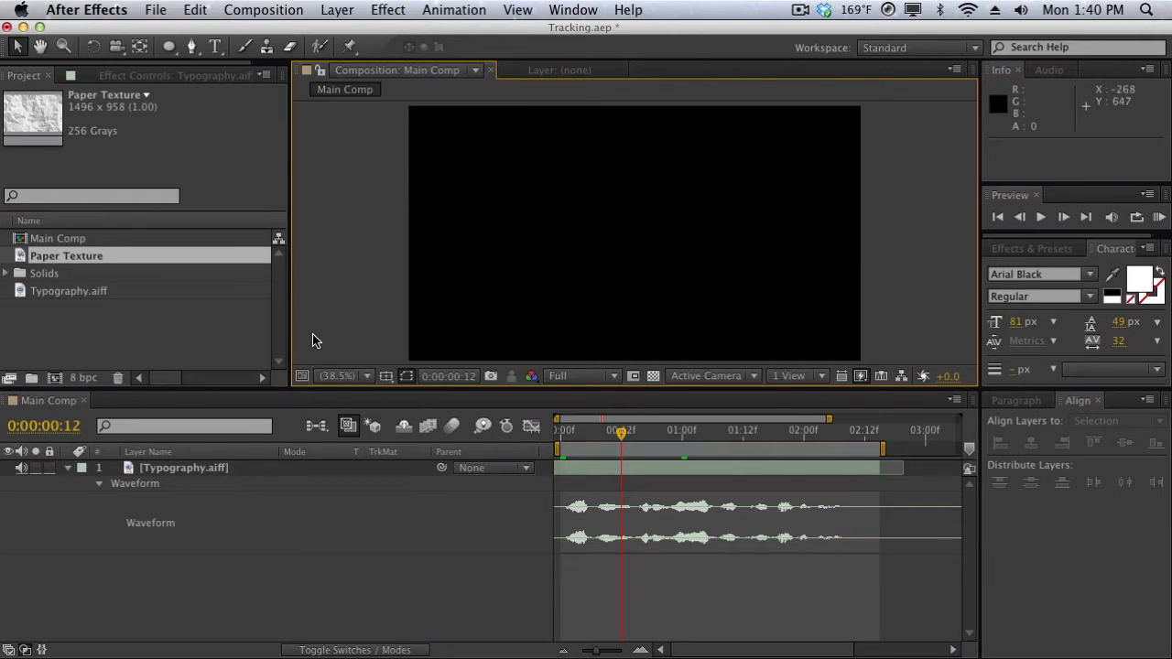
- Create a white solid named BG at the 1280 x 720 composition size
{"action": "left_click", "coordinate": [353, 7]}
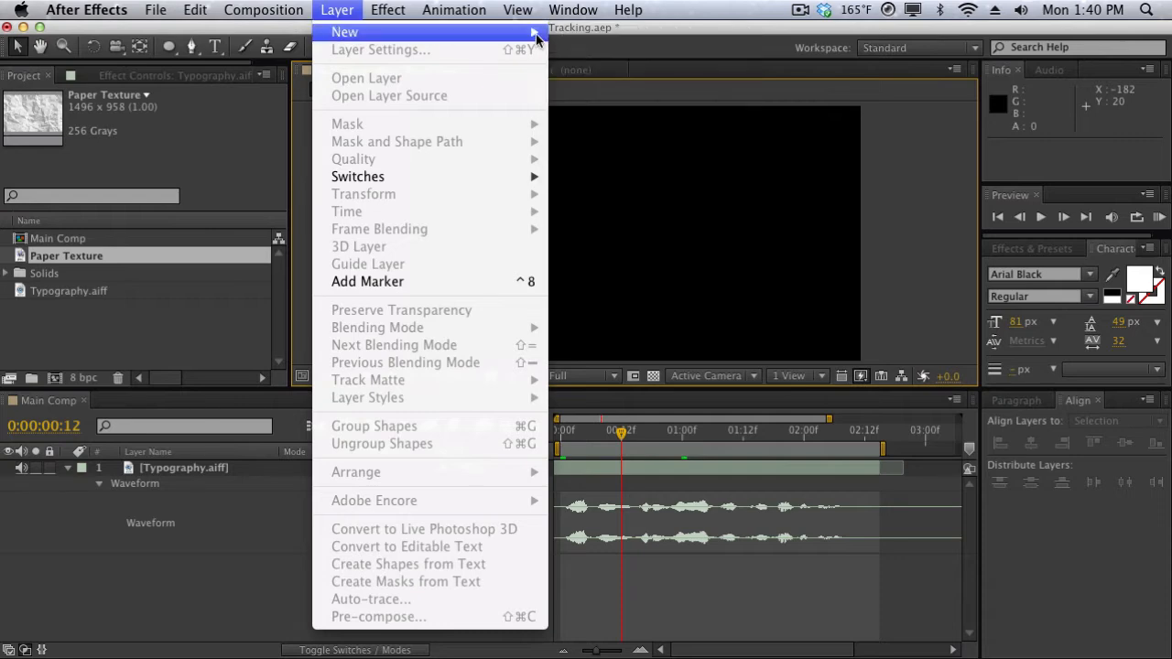
{"action": "left_click", "coordinate": [579, 55]}
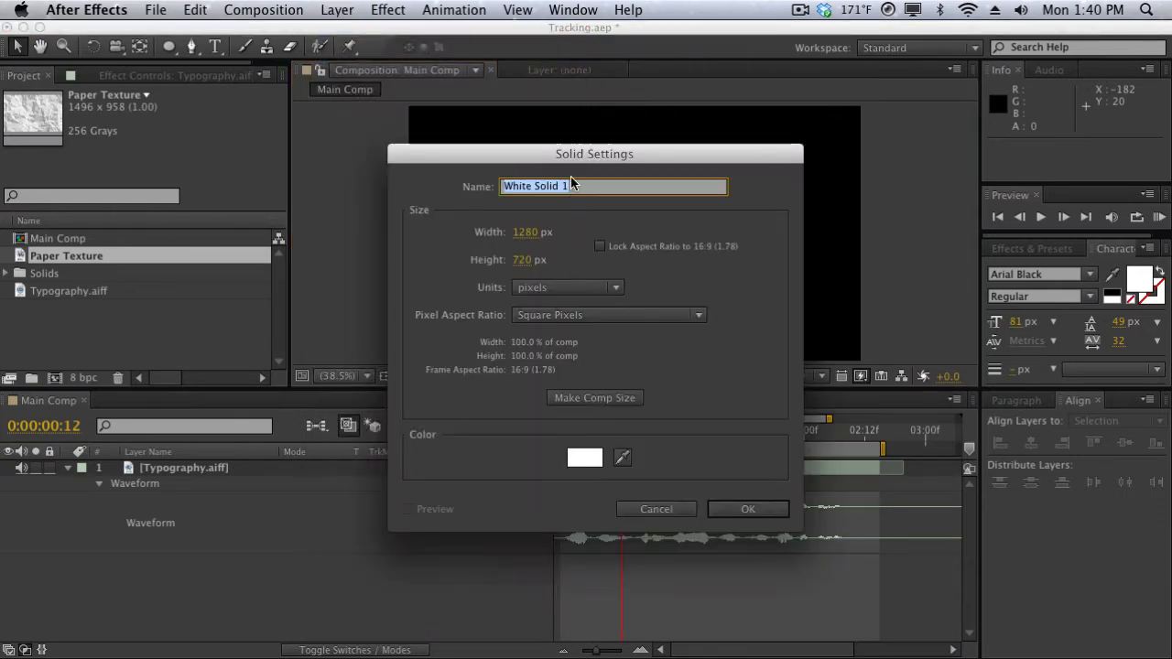
{"action": "type", "text": "BG"}
{"action": "key", "text": "Return"}
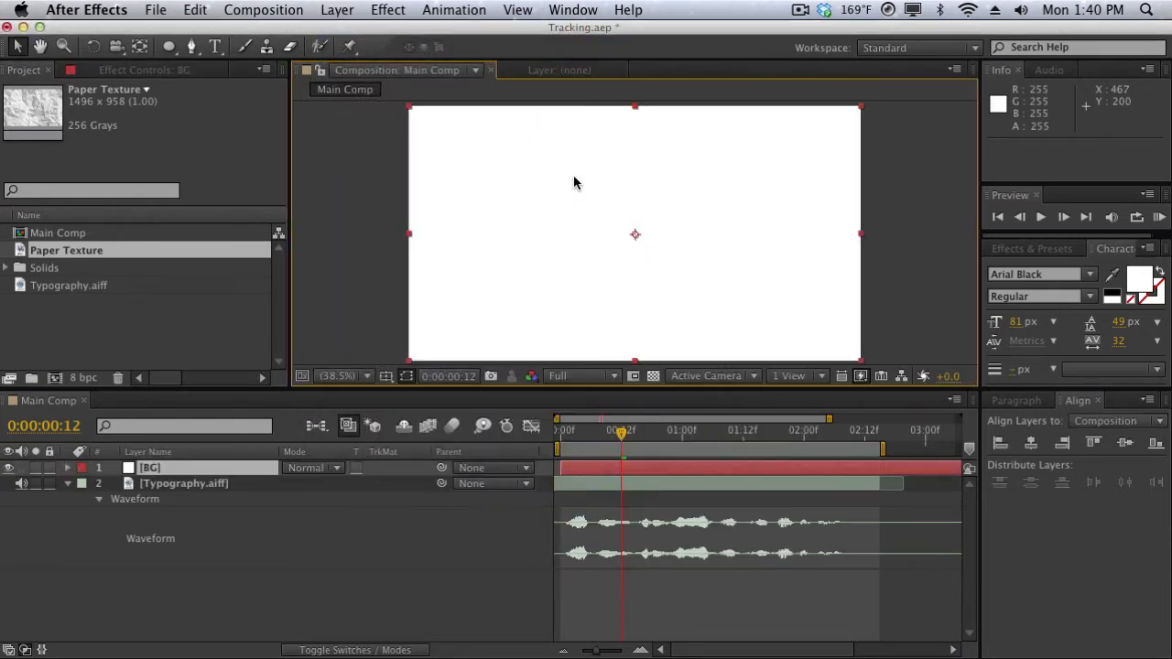
- Find the Ramp effect and apply it to the BG solid
{"action": "left_click", "coordinate": [1018, 249]}
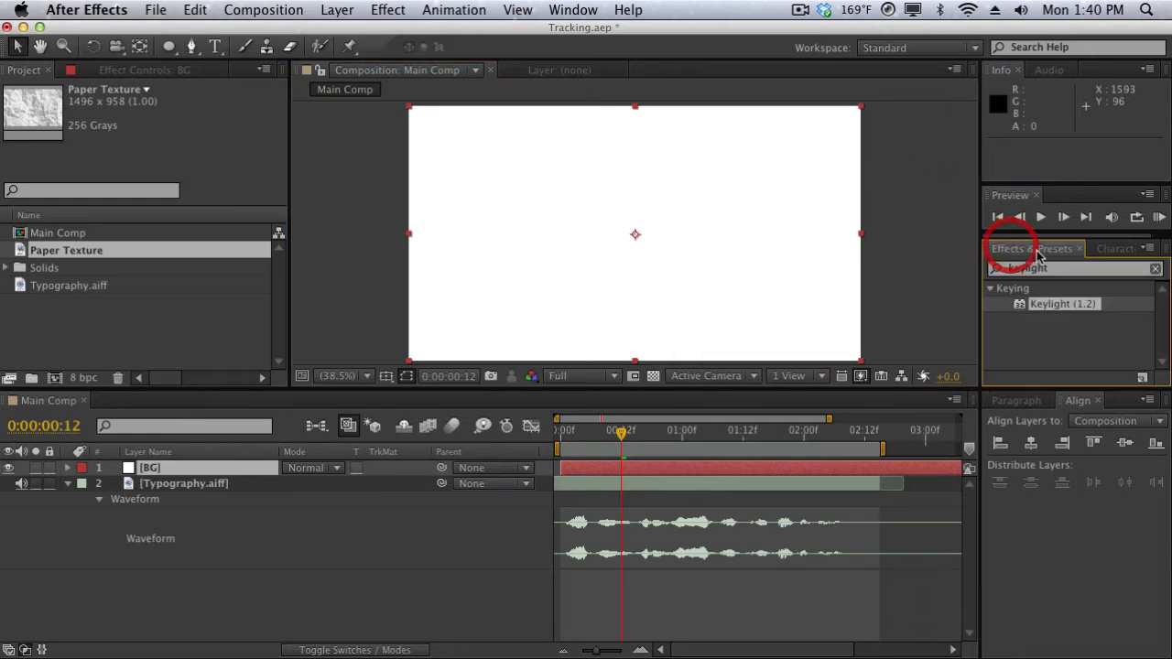
{"action": "left_click", "coordinate": [1040, 268]}
{"action": "type", "text": "ramp"}
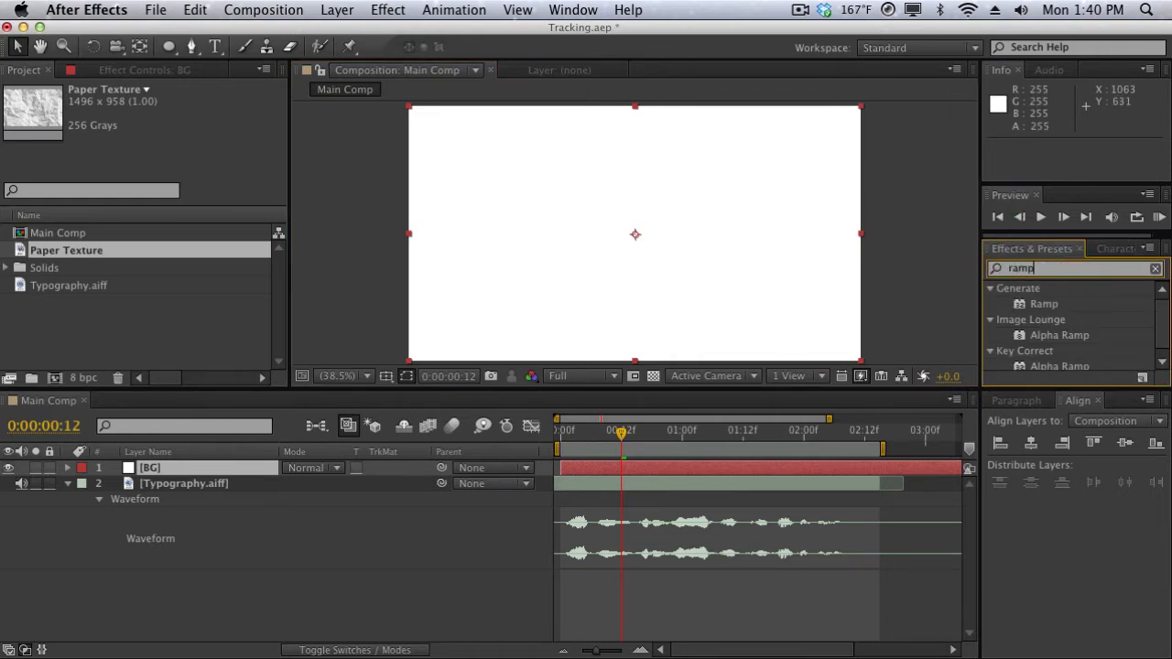
{"action": "left_click_drag", "start_coordinate": [1026, 305], "coordinate": [550, 149]}
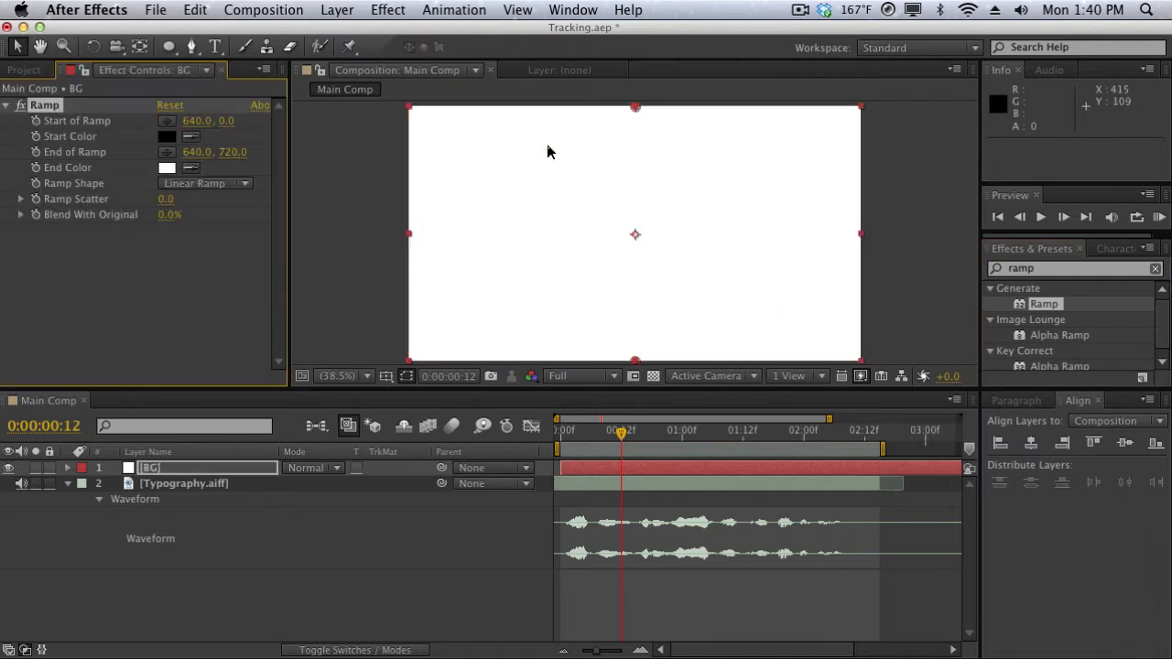
- Change the ramp to a Radial Ramp and move its start point to about 643, 348 at the composition's center
{"action": "left_click", "coordinate": [176, 184]}
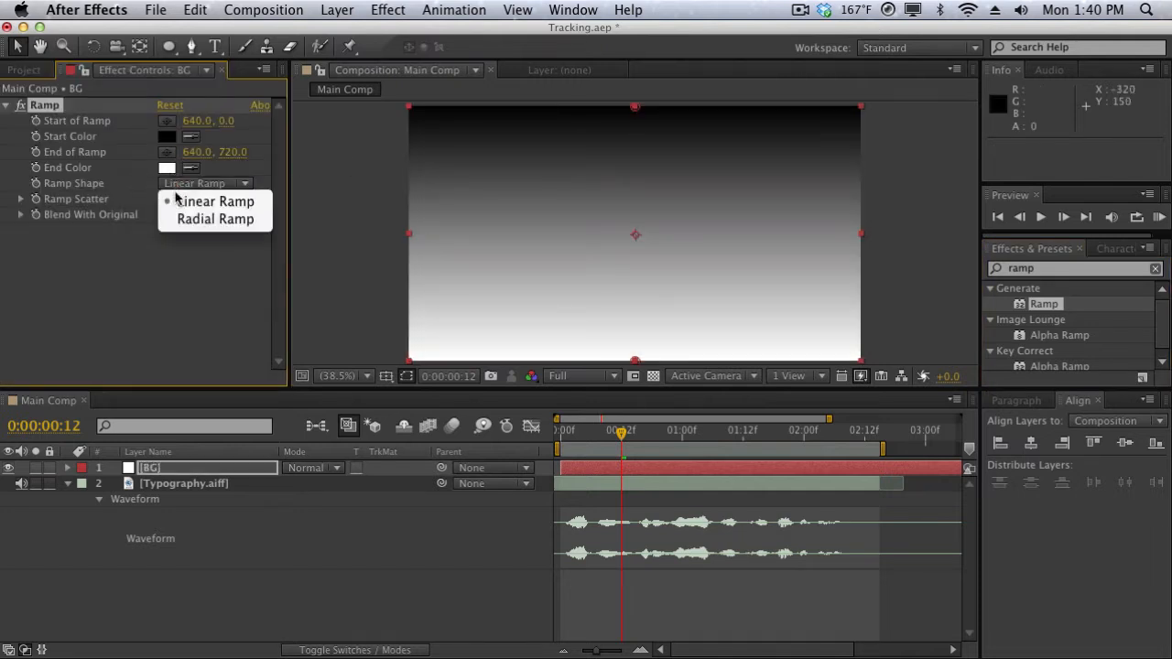
{"action": "left_click", "coordinate": [202, 220]}
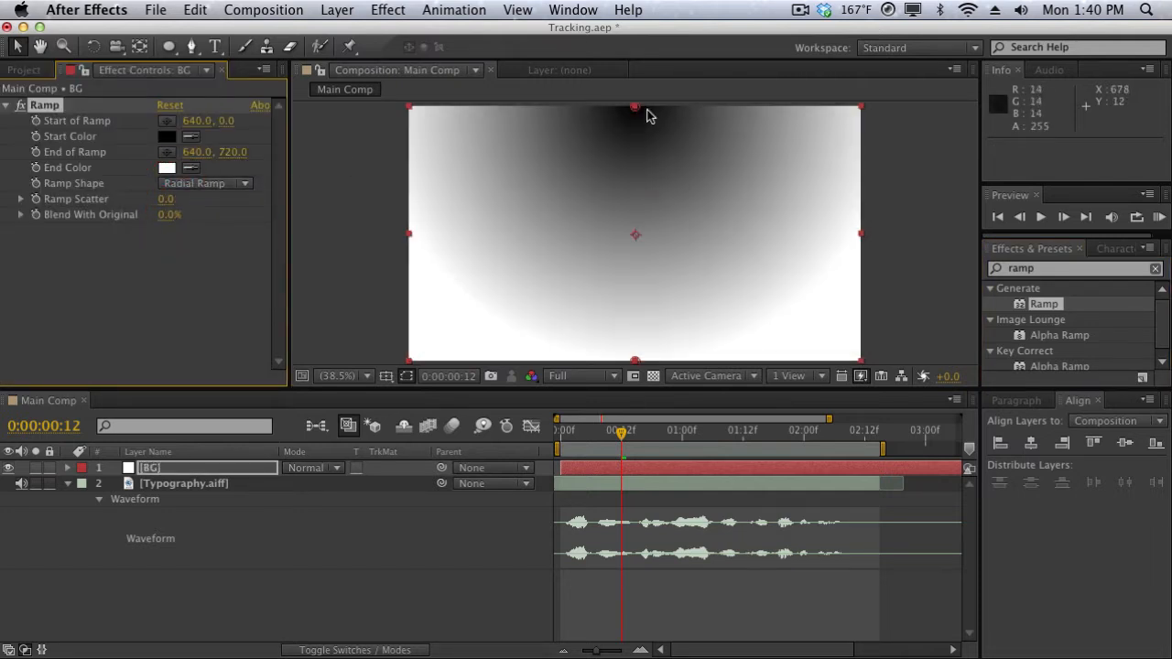
{"action": "left_click_drag", "start_coordinate": [634, 108], "coordinate": [639, 238]}
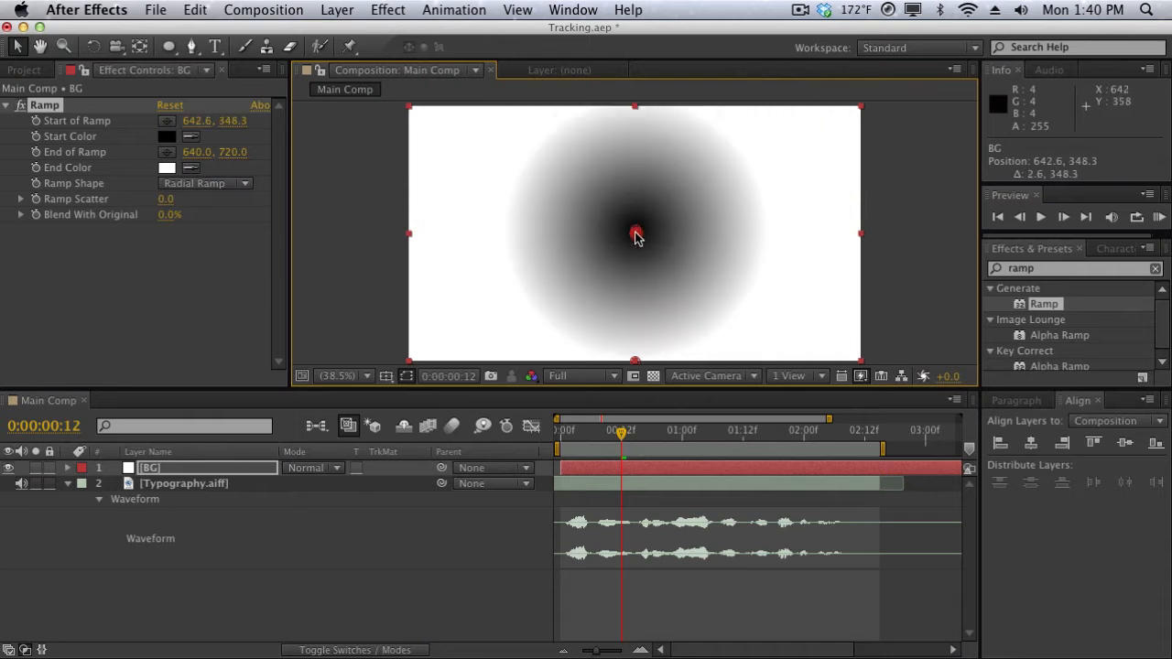
- Set the ramp's start color to a light peach
{"action": "left_click", "coordinate": [167, 137]}
{"action": "left_click_drag", "start_coordinate": [903, 531], "coordinate": [898, 528]}
{"action": "left_click_drag", "start_coordinate": [747, 394], "coordinate": [690, 298]}
{"action": "key", "text": "Return"}
- Set the ramp's end color to a medium orange
{"action": "left_click", "coordinate": [166, 170]}
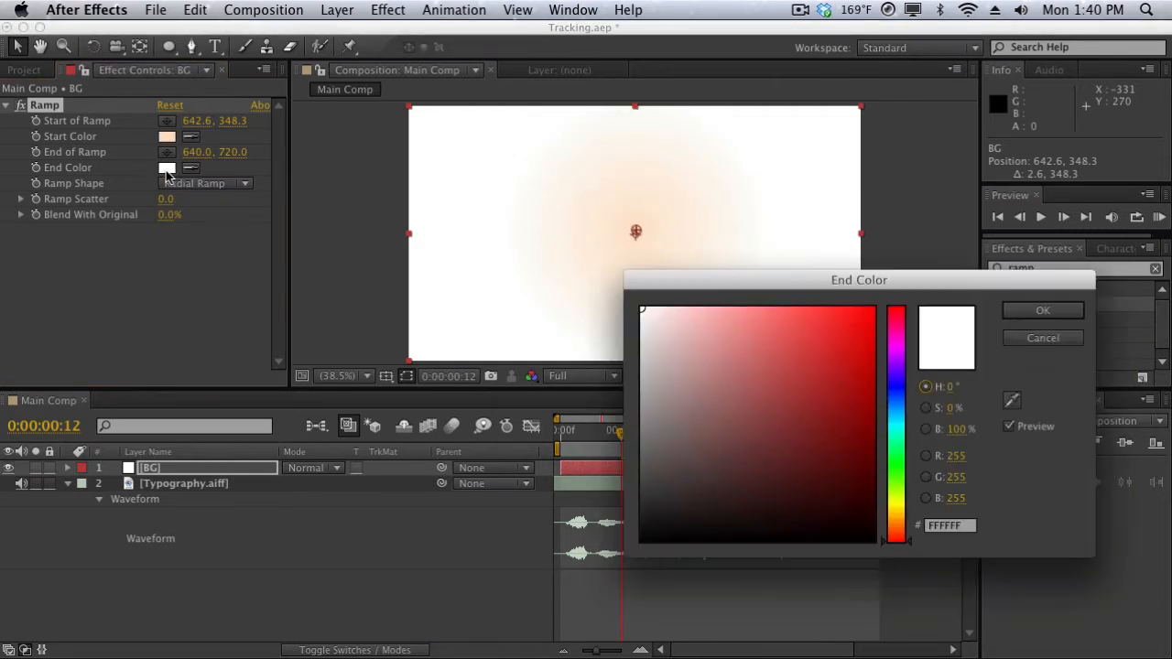
{"action": "left_click_drag", "start_coordinate": [899, 538], "coordinate": [898, 526]}
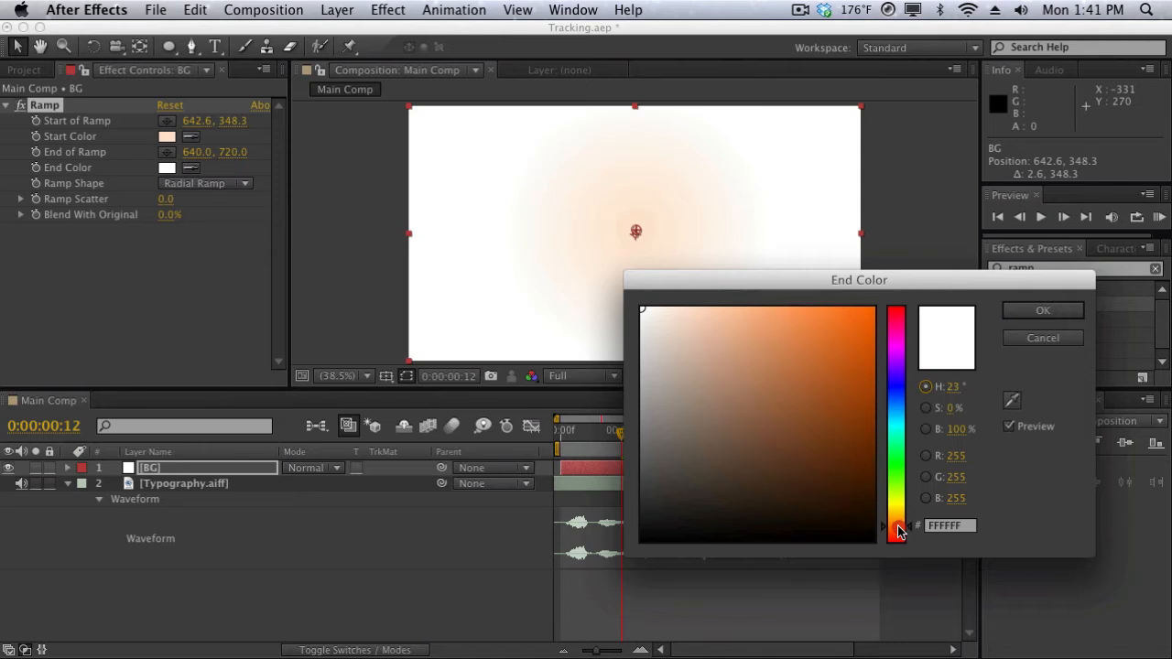
{"action": "mouse_move", "coordinate": [801, 469]}
{"action": "left_mouse_down"}
{"action": "mouse_move", "coordinate": [824, 460]}
{"action": "mouse_move", "coordinate": [798, 406]}
{"action": "mouse_move", "coordinate": [816, 320]}
{"action": "mouse_move", "coordinate": [820, 344]}
{"action": "left_mouse_up"}
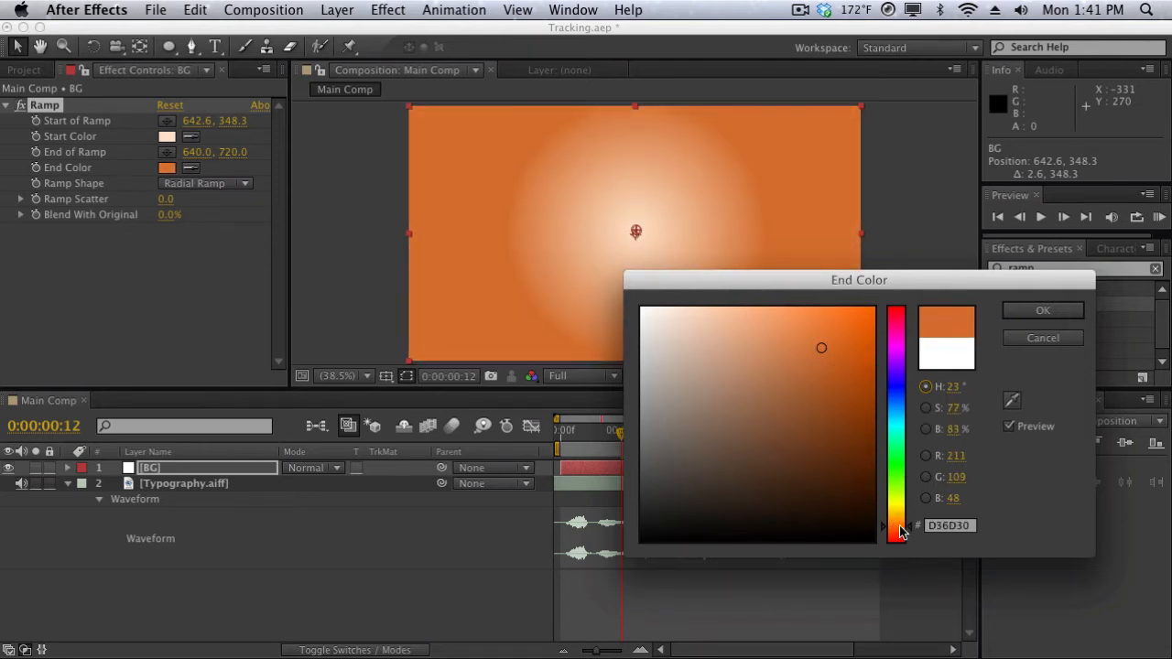
{"action": "left_click_drag", "start_coordinate": [900, 526], "coordinate": [899, 524]}
{"action": "key", "text": "Return"}
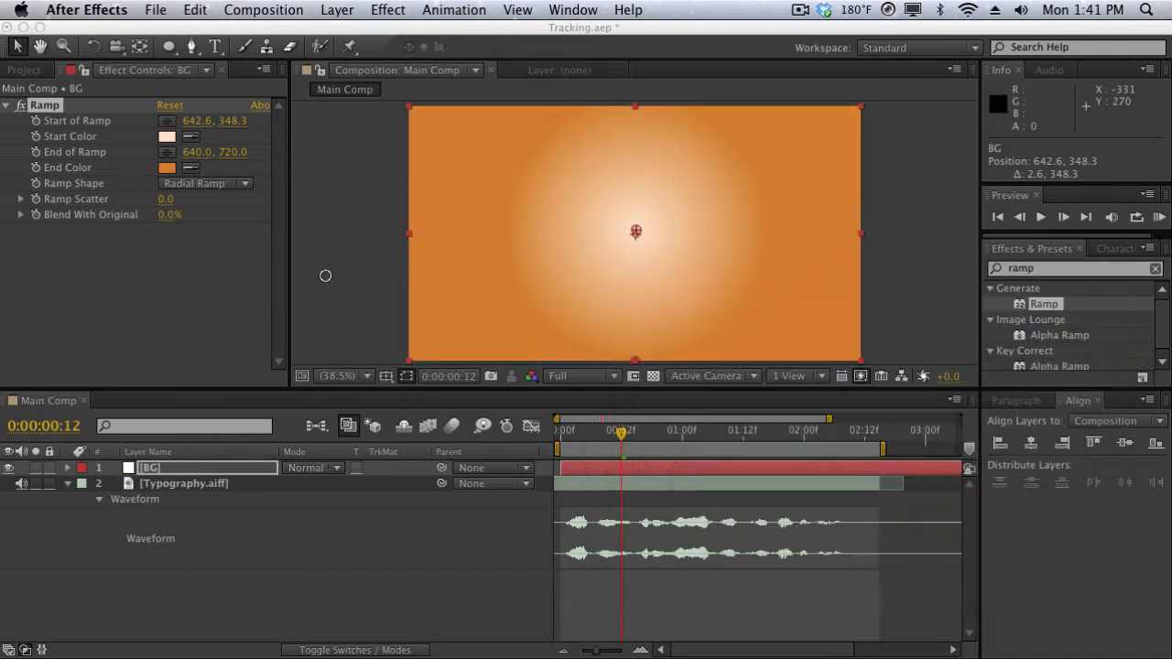
- Extend the end of the ramp to 640, 2130 and lighten its start color to FDE7D5
{"action": "left_click_drag", "start_coordinate": [229, 161], "coordinate": [468, 178]}
{"action": "left_click", "coordinate": [166, 136]}
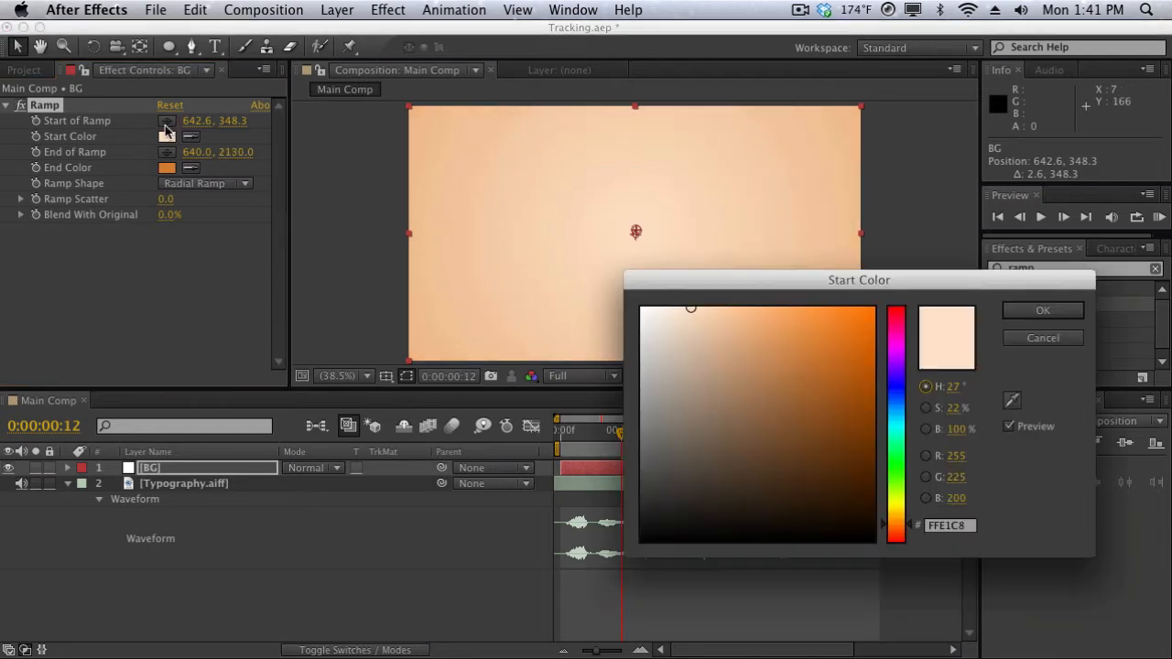
{"action": "left_click", "coordinate": [676, 311]}
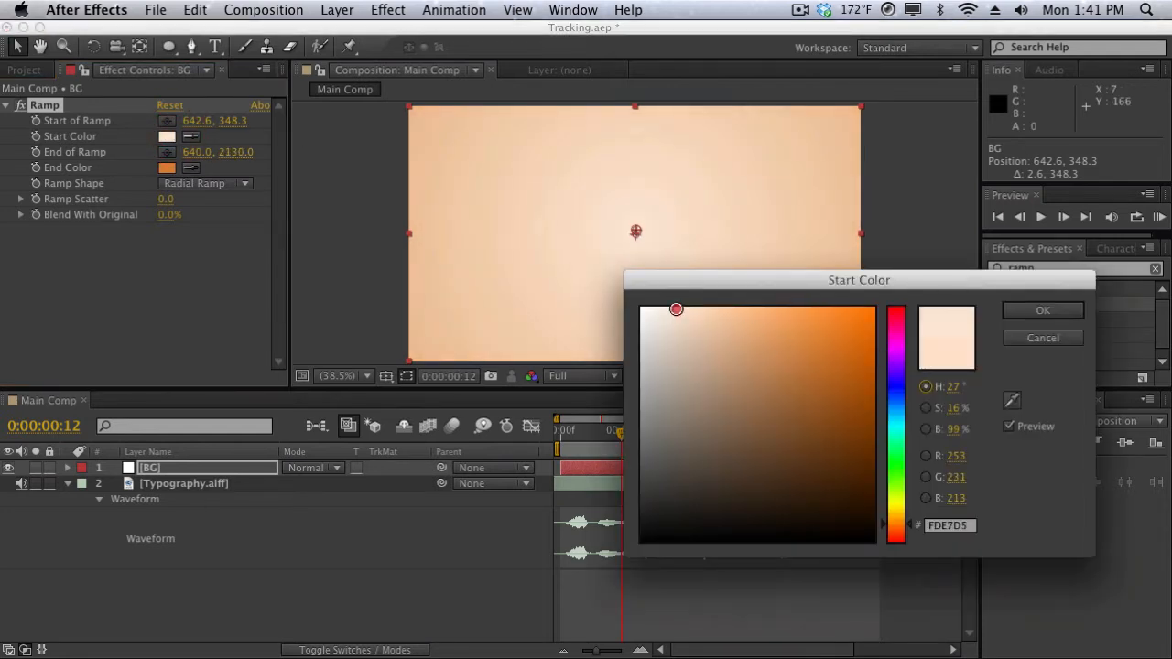
{"action": "key", "text": "Return"}
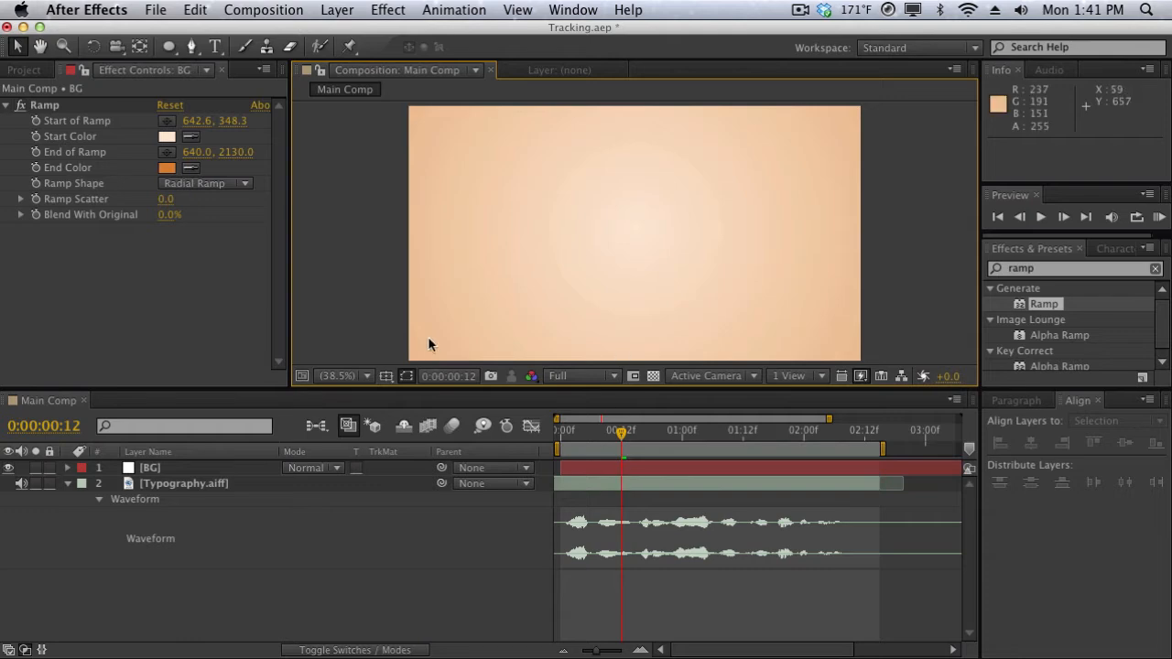
- Add a centered text layer reading WELCOME, previewing the composition's audio for the wording
{"action": "left_click", "coordinate": [350, 11]}
{"action": "mouse_move", "coordinate": [355, 32]}
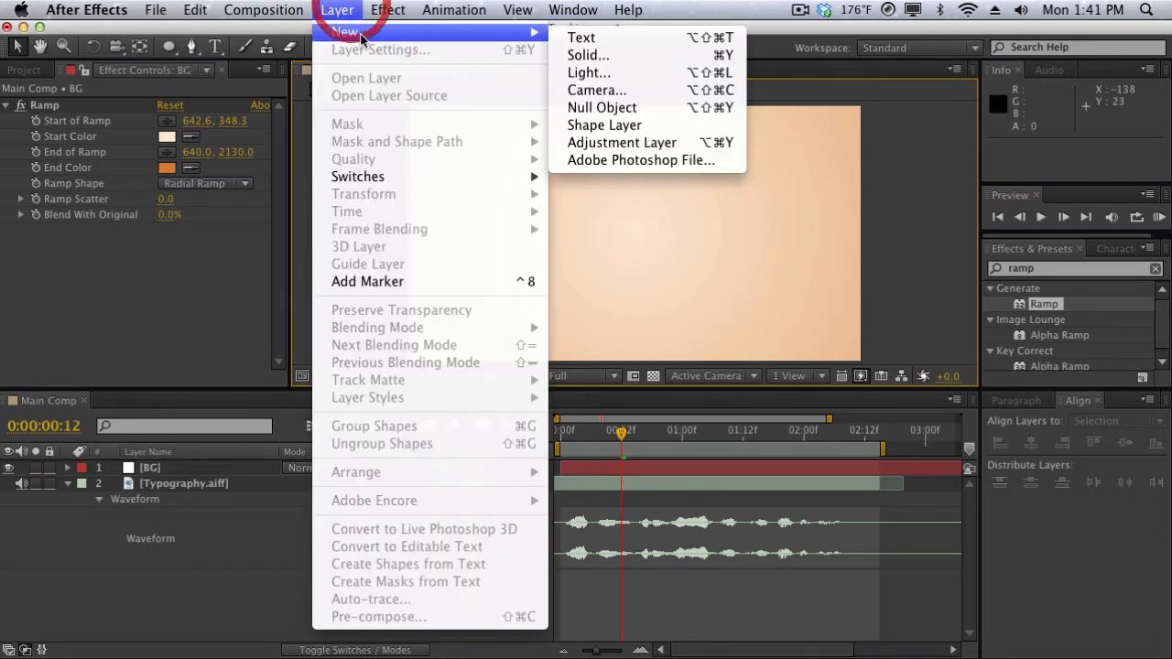
{"action": "left_click", "coordinate": [577, 38]}
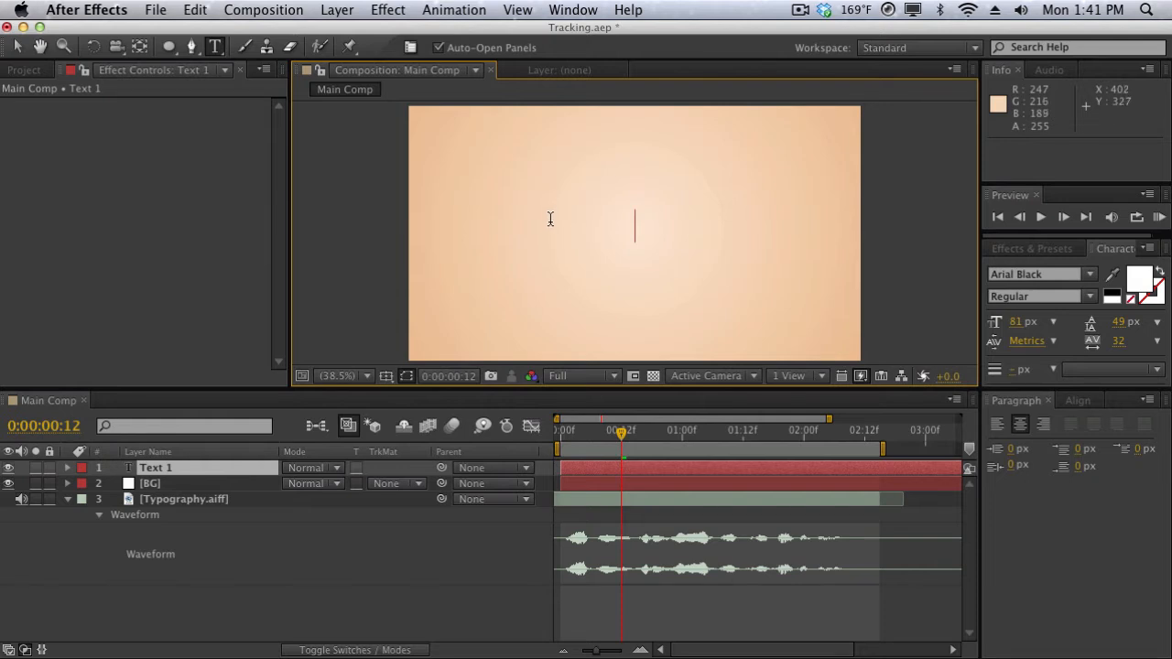
{"action": "left_click", "coordinate": [1160, 217]}
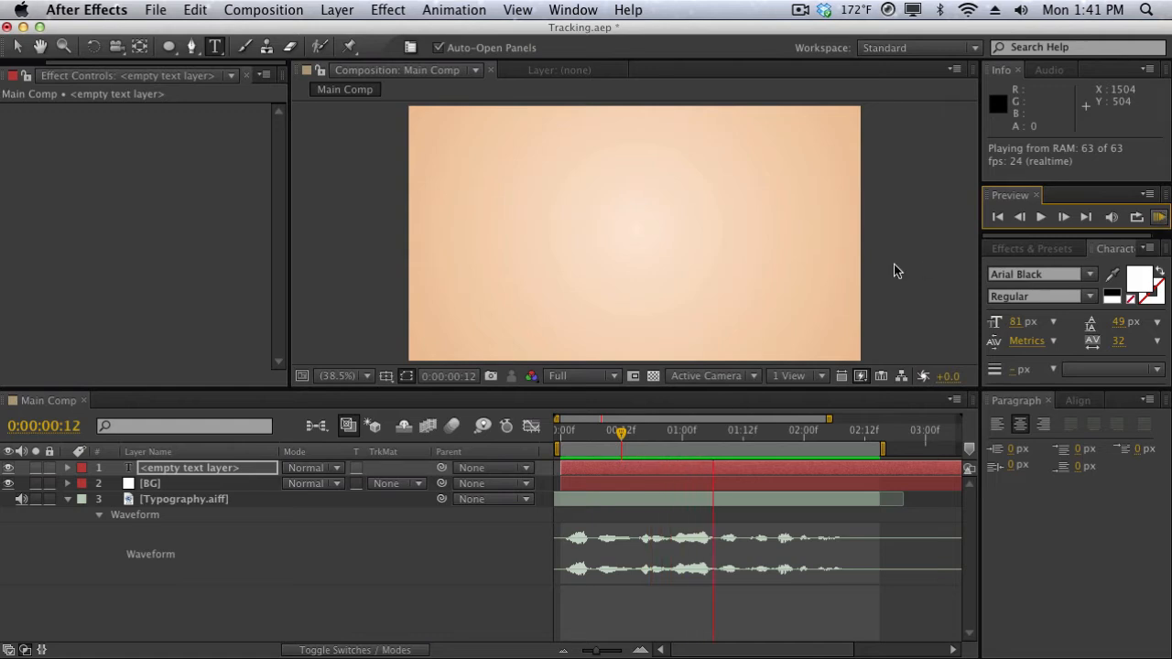
{"action": "left_click", "coordinate": [619, 256]}
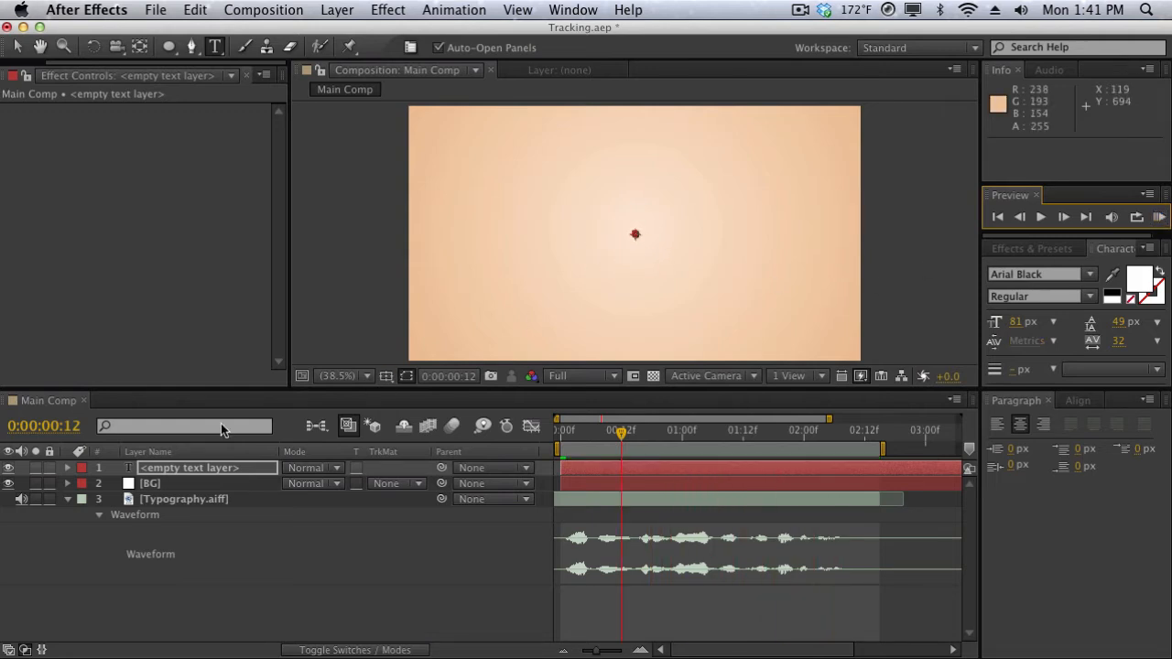
{"action": "double_click", "coordinate": [192, 470]}
{"action": "type", "text": "WELCOME"}
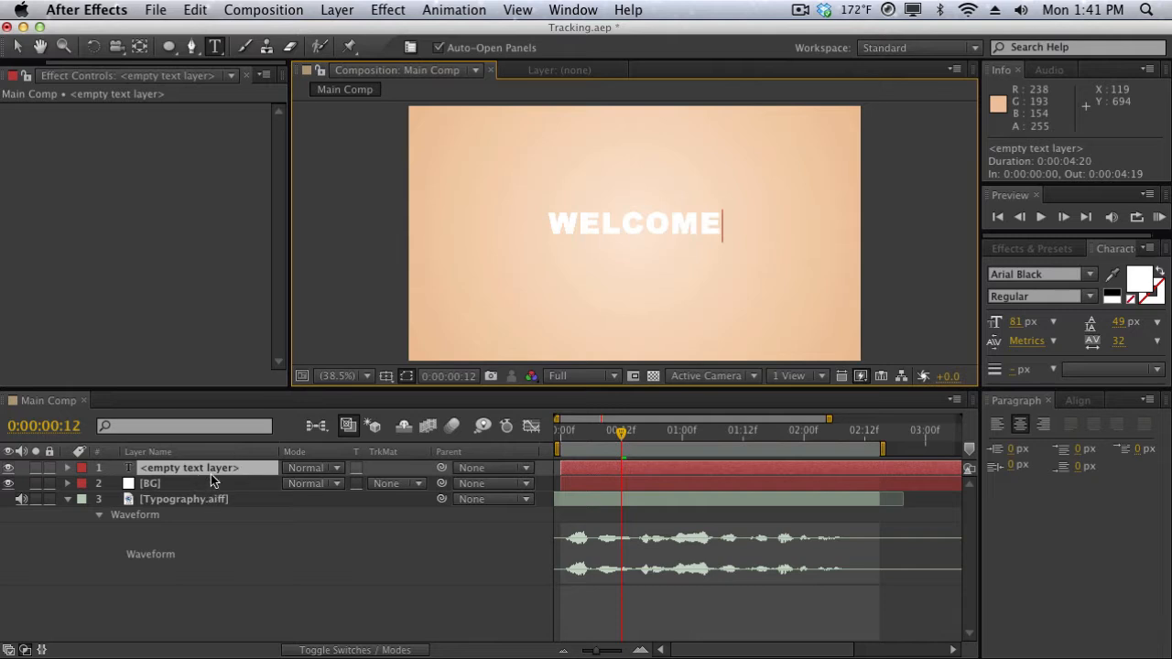
- Duplicate the WELCOME layer, place the copy below the original and change its text to TO
{"action": "left_click", "coordinate": [211, 475]}
{"action": "key", "text": "ctrl+d"}
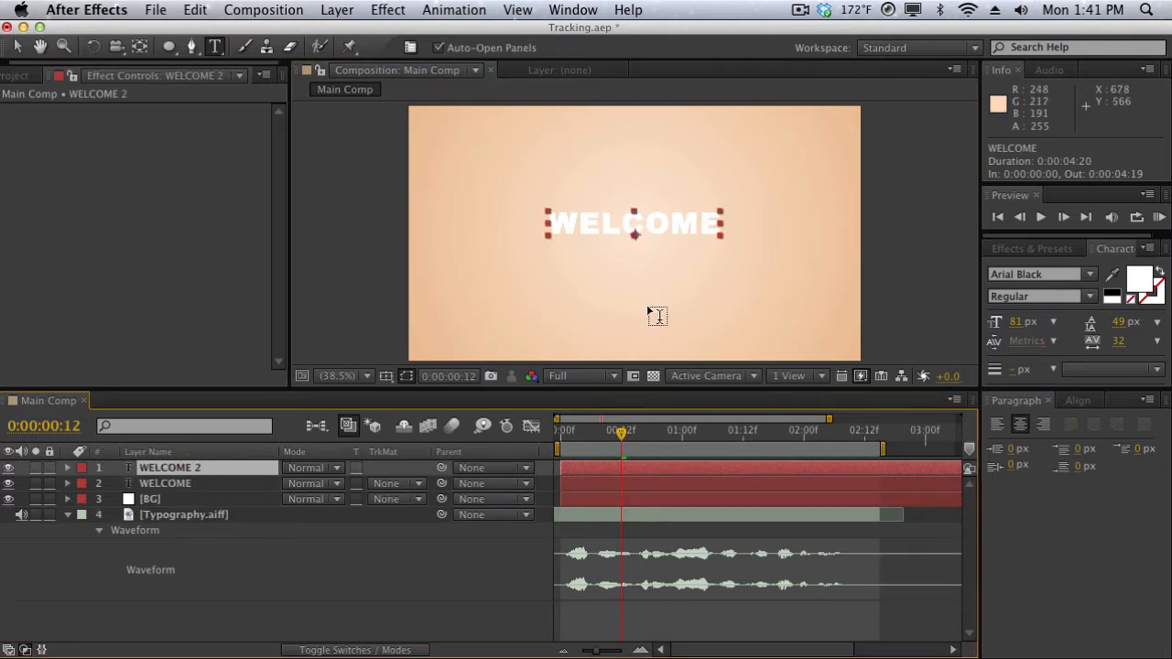
{"action": "left_click_drag", "start_coordinate": [632, 227], "coordinate": [634, 291]}
{"action": "double_click", "coordinate": [635, 289]}
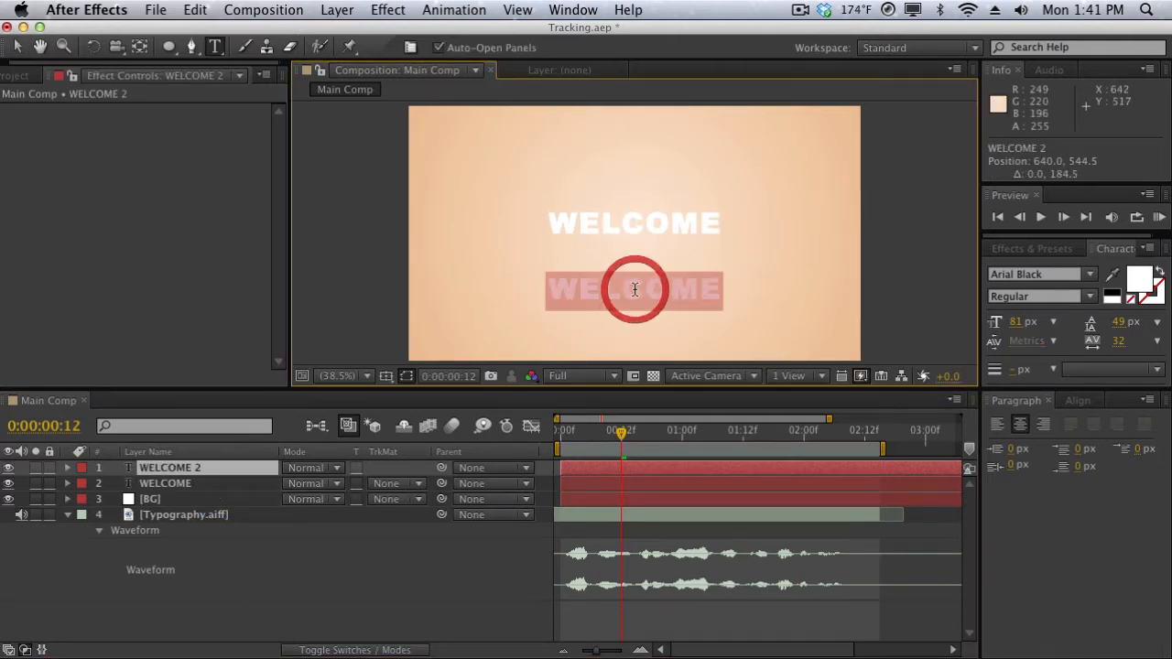
{"action": "type", "text": "TO"}
- Duplicate the TO layer, place the copy to the right of the original and change its text to THE
{"action": "left_click", "coordinate": [257, 475]}
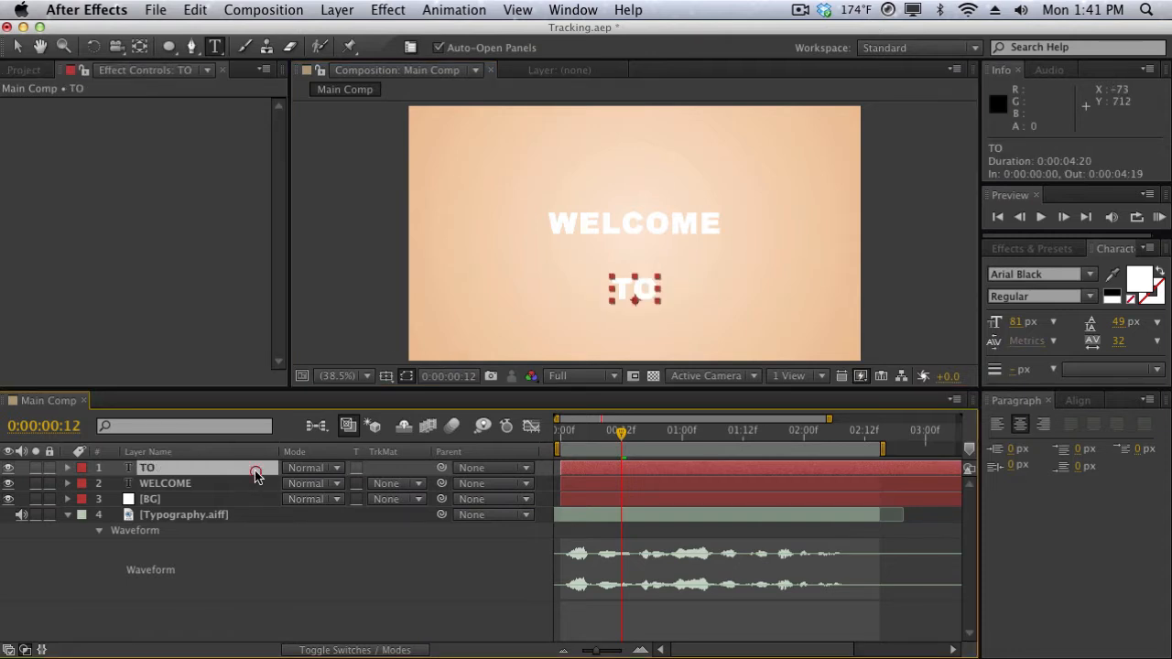
{"action": "key", "text": "ctrl+d"}
{"action": "left_click_drag", "start_coordinate": [646, 302], "coordinate": [724, 296]}
{"action": "double_click", "coordinate": [725, 292]}
{"action": "type", "text": "T"}
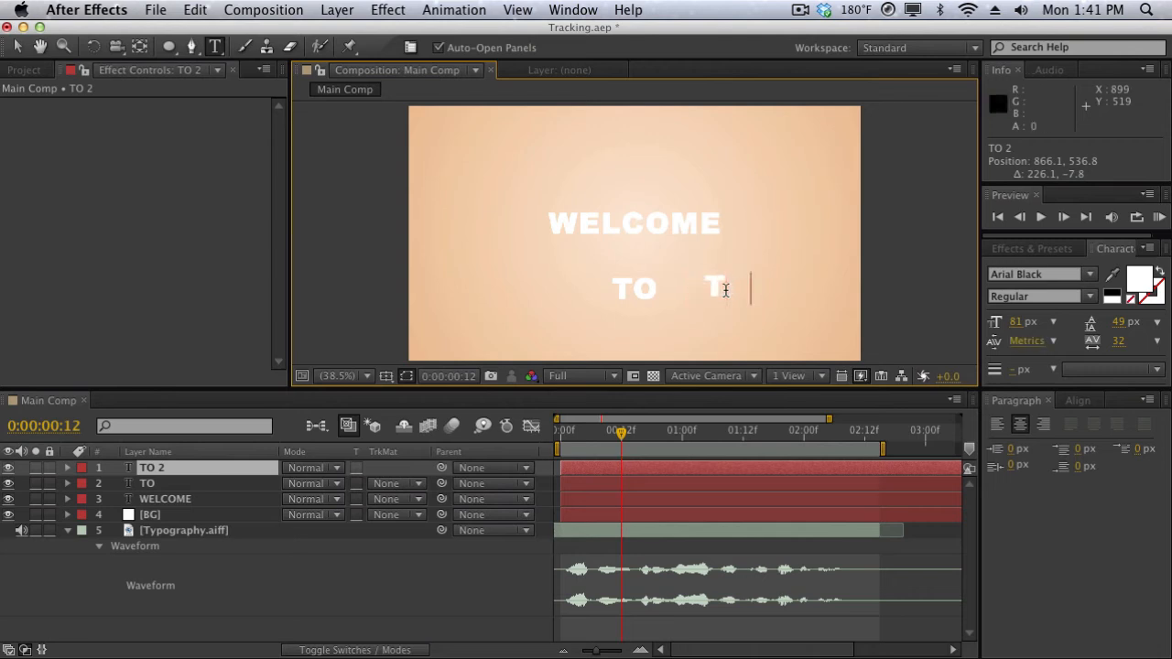
{"action": "type", "text": "HE"}
- Duplicate the THE layer, move the copy to the lower left of WELCOME and change its text to WORLD
{"action": "left_click", "coordinate": [224, 488]}
{"action": "left_click", "coordinate": [224, 473]}
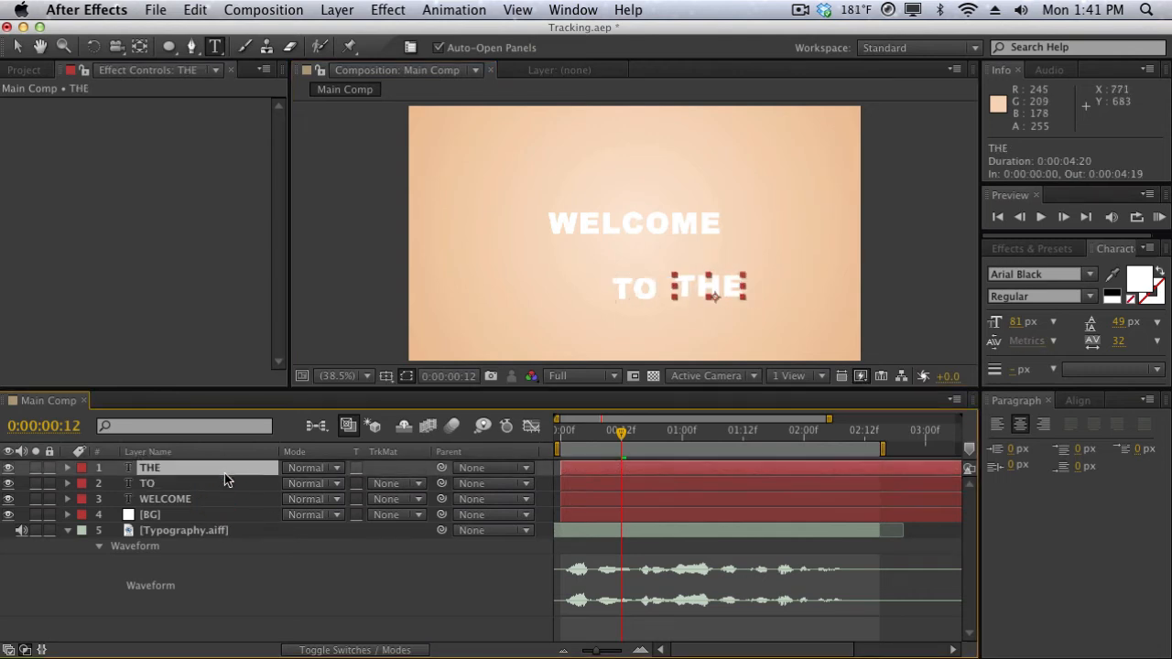
{"action": "key", "text": "ctrl+d"}
{"action": "key", "text": "v"}
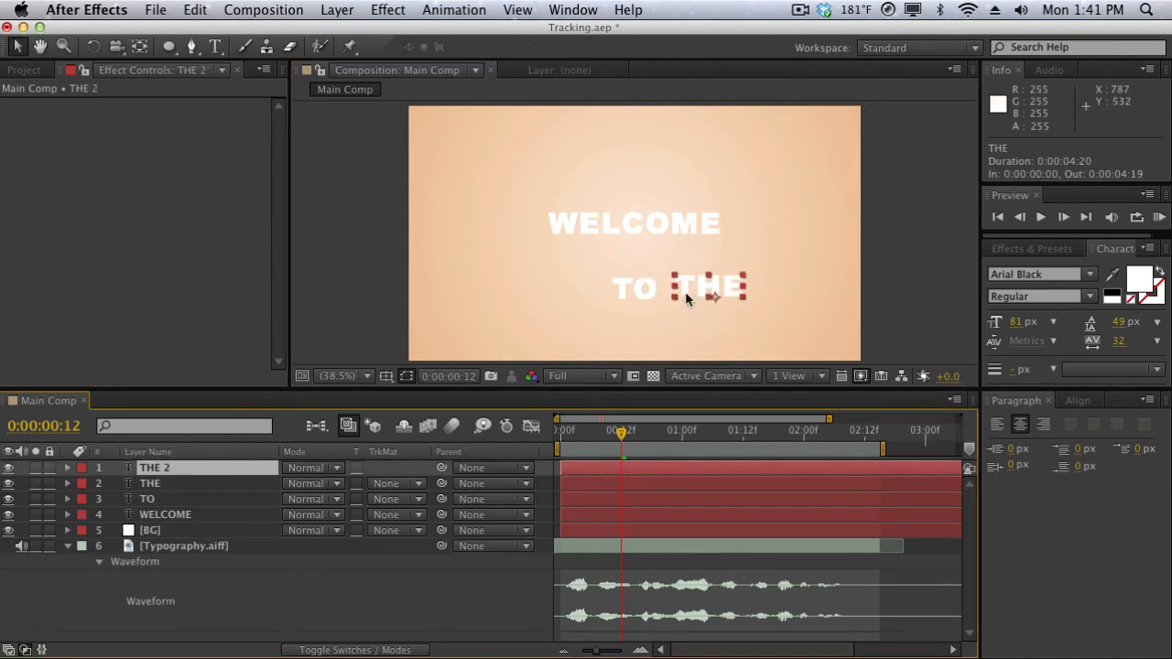
{"action": "left_click_drag", "start_coordinate": [687, 298], "coordinate": [504, 282]}
{"action": "double_click", "coordinate": [504, 279]}
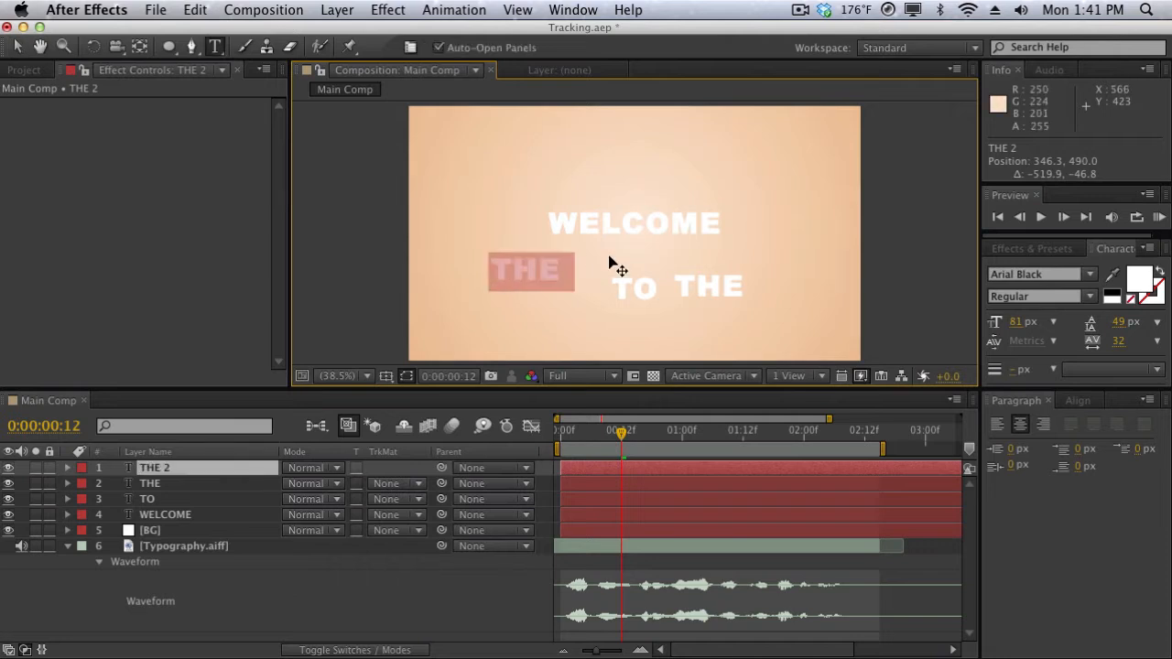
{"action": "type", "text": "WORLD"}
- Duplicate the WORLD layer, move the copy to the upper left above WELCOME and change its text to OF
{"action": "left_click", "coordinate": [267, 515]}
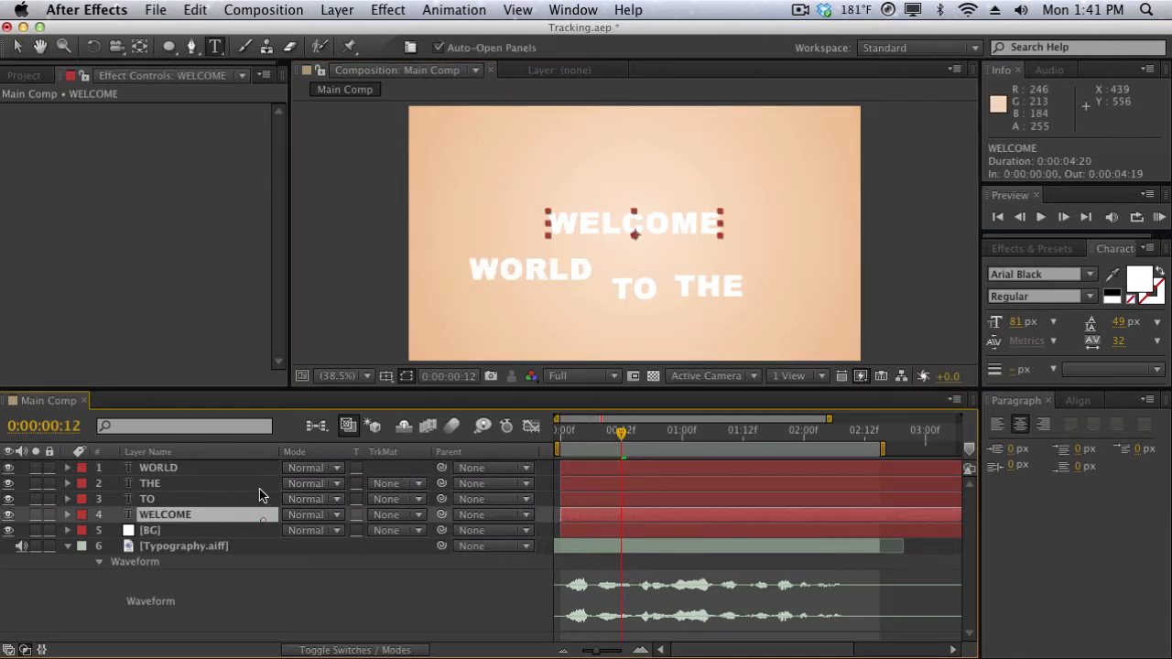
{"action": "left_click", "coordinate": [259, 469]}
{"action": "key", "text": "super+d"}
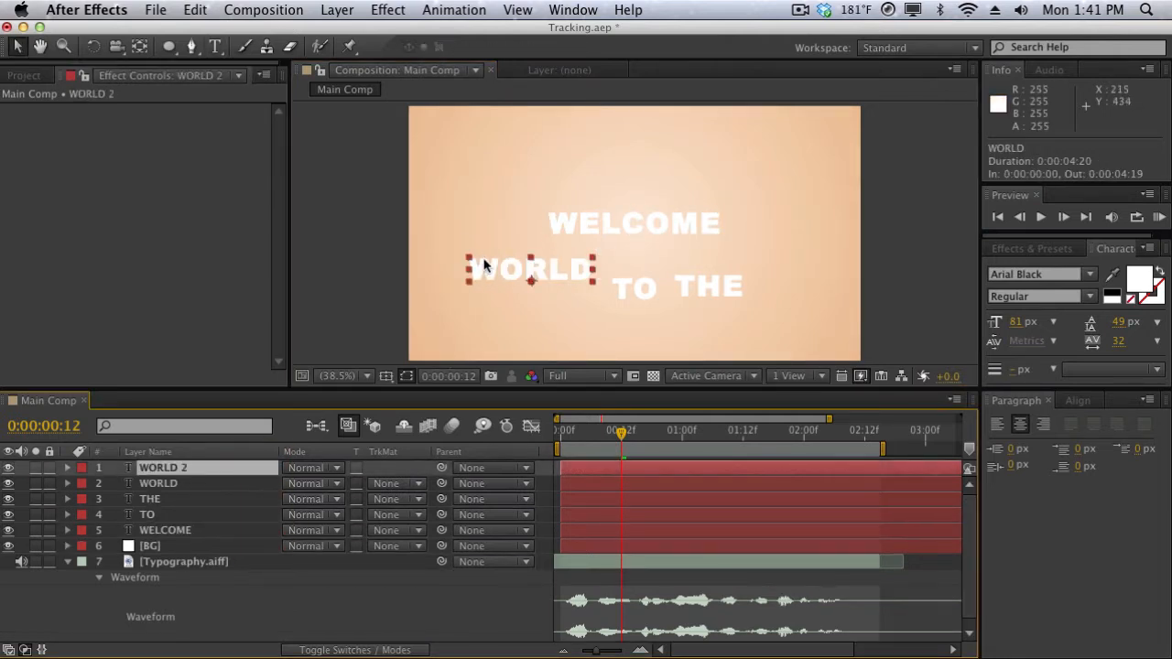
{"action": "left_click_drag", "start_coordinate": [488, 265], "coordinate": [489, 159]}
{"action": "type", "text": "OF"}
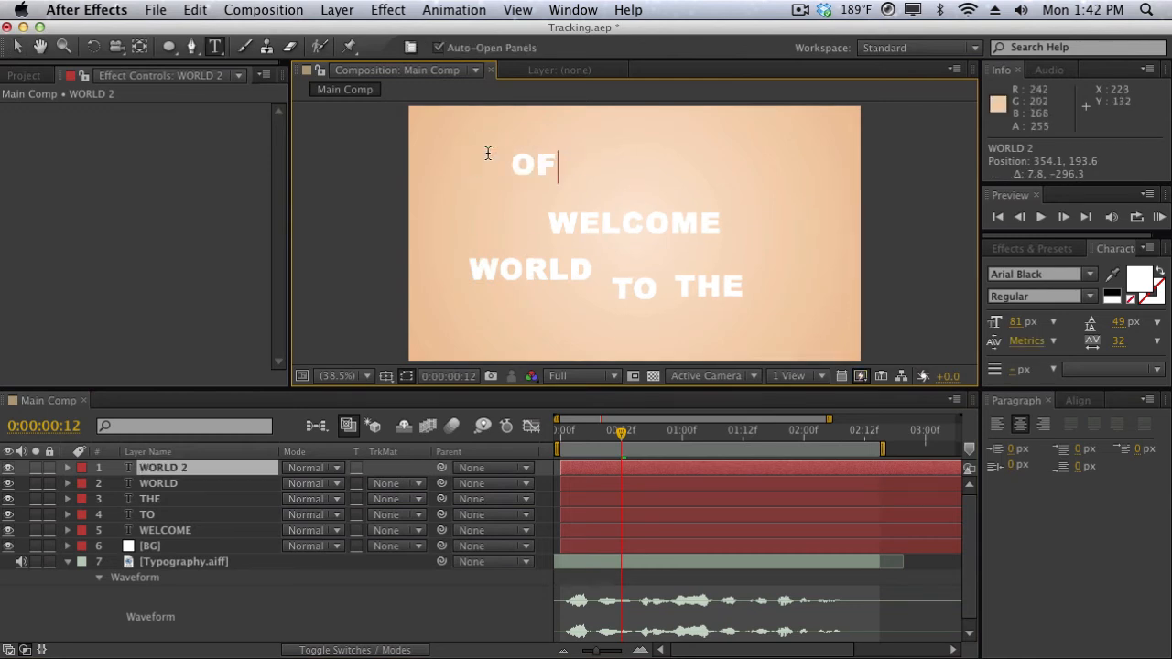
- Duplicate the OF layer, place the copy just above WELCOME, change its text to TYPOGRAPHY and select the whole word
{"action": "left_click", "coordinate": [228, 473]}
{"action": "key", "text": "super+d"}
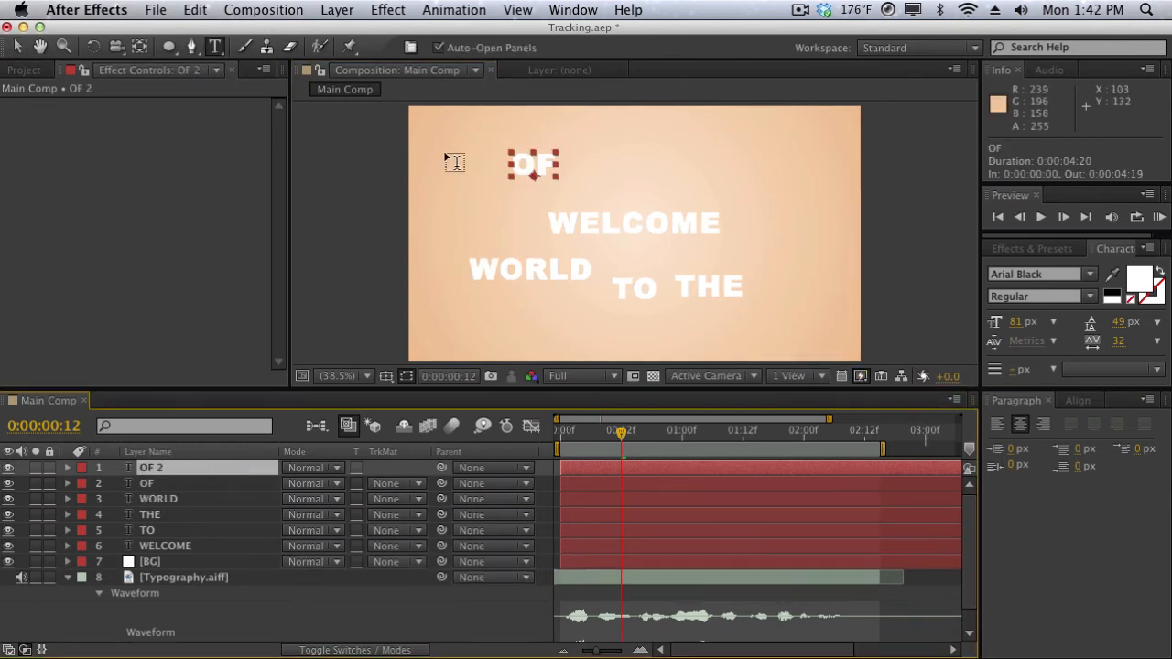
{"action": "key", "text": "v"}
{"action": "left_click_drag", "start_coordinate": [546, 163], "coordinate": [653, 188]}
{"action": "double_click", "coordinate": [654, 189]}
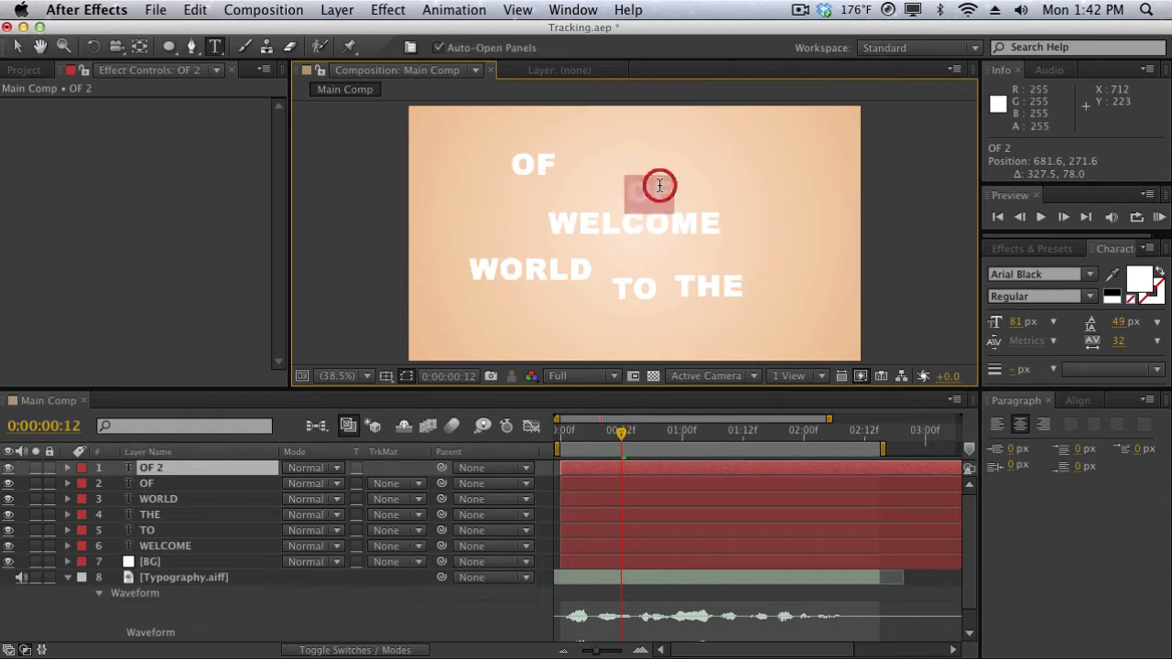
{"action": "type", "text": "TYPOGRAPHY"}
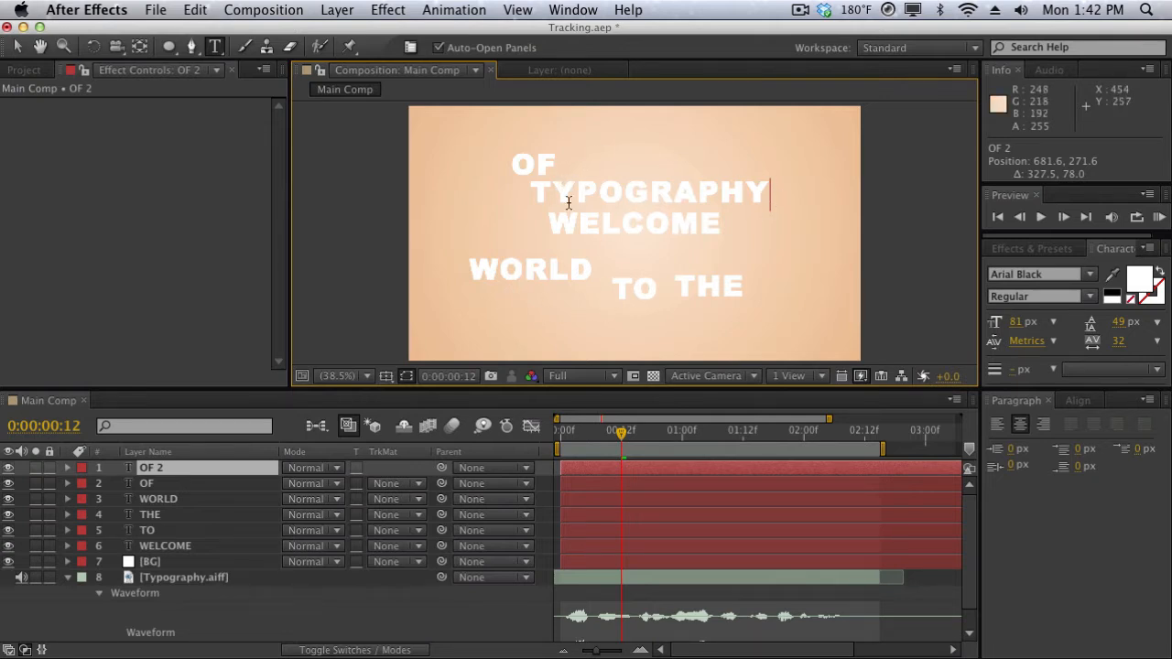
{"action": "key", "text": "super+a"}
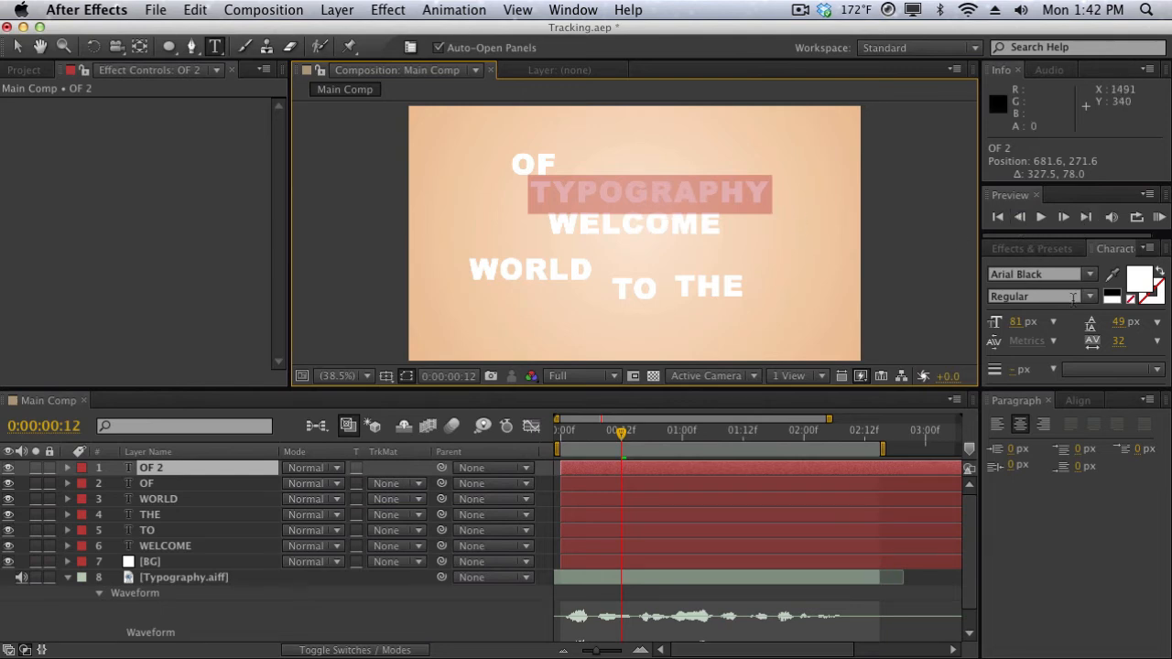
- Set the selected TYPOGRAPHY text to the Century Gothic font at 134 px
{"action": "left_click", "coordinate": [1090, 275]}
{"action": "scroll", "coordinate": [1074, 456], "scroll_direction": "down", "scroll_amount": 5}
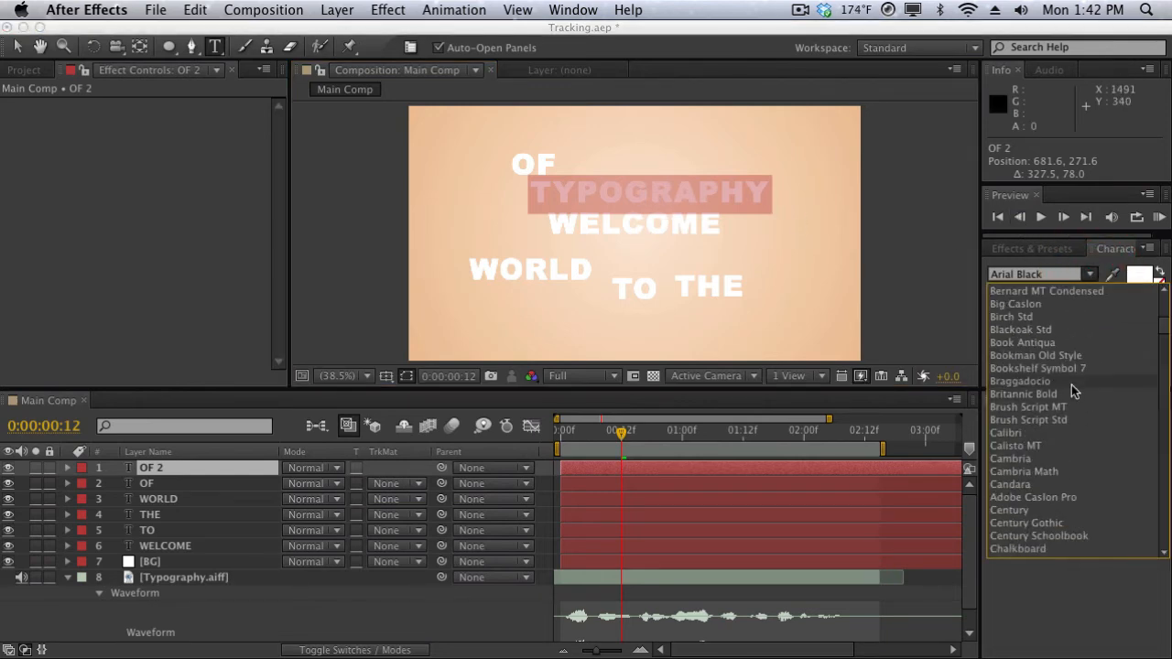
{"action": "scroll", "coordinate": [1074, 455], "scroll_direction": "down", "scroll_amount": 5}
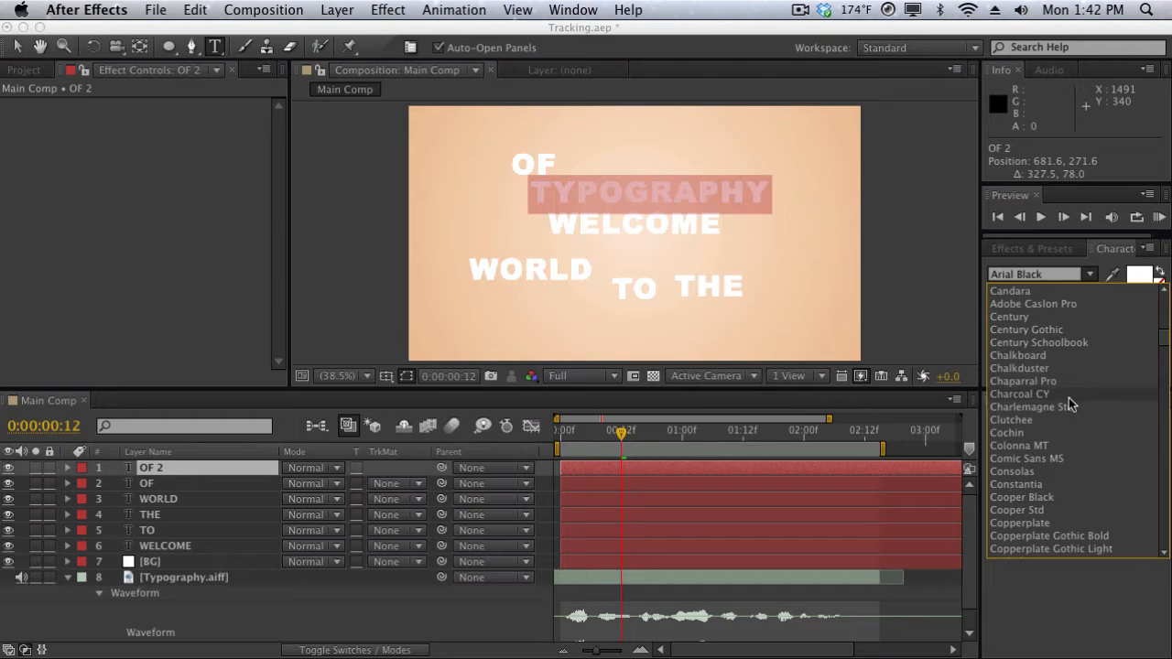
{"action": "left_click", "coordinate": [1076, 331]}
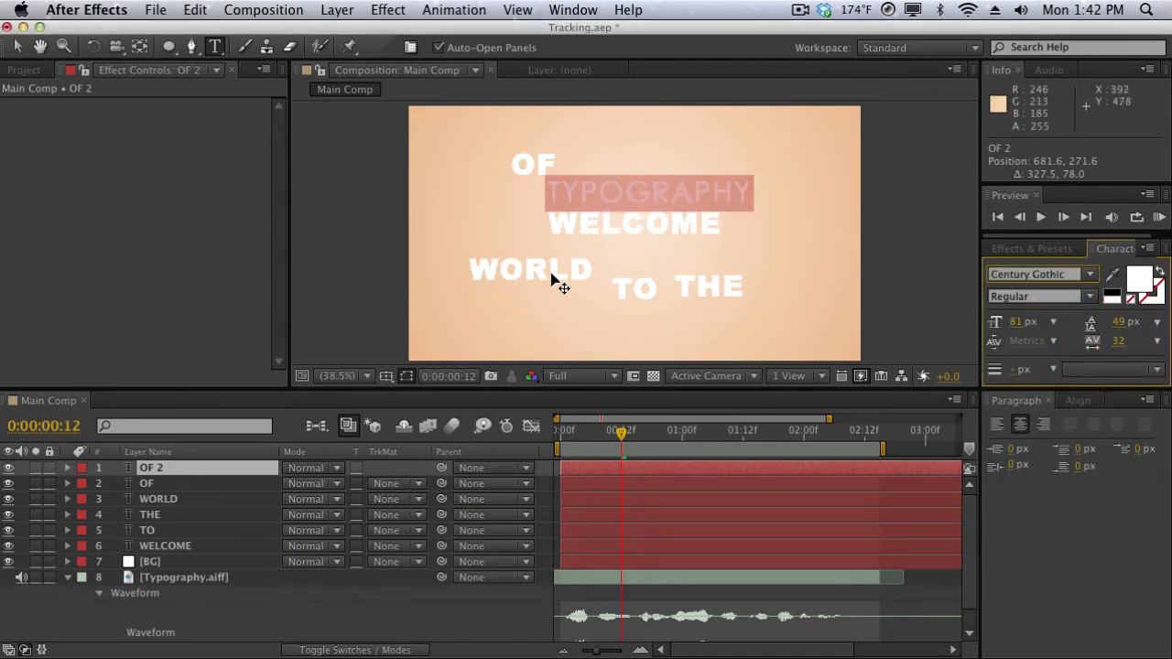
{"action": "left_click_drag", "start_coordinate": [1019, 323], "coordinate": [1084, 302]}
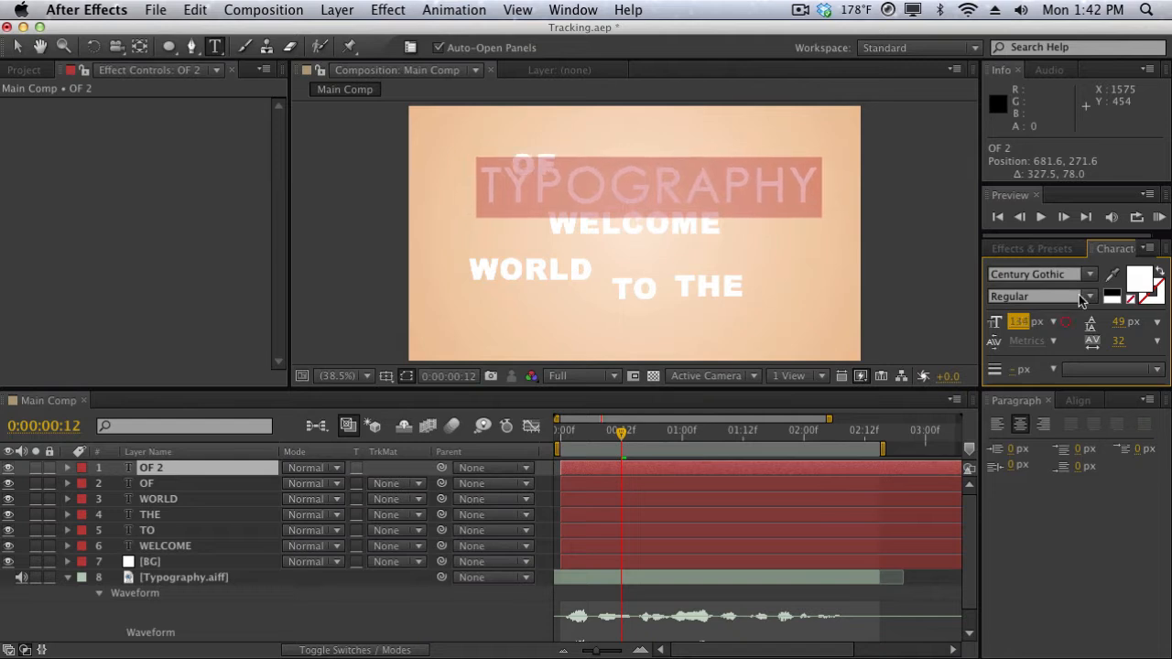
- Change the fill colour of the TYPOGRAPHY text to black and finish editing it
{"action": "left_click", "coordinate": [1138, 279]}
{"action": "left_click", "coordinate": [685, 425]}
{"action": "left_click_drag", "start_coordinate": [672, 463], "coordinate": [549, 604]}
{"action": "key", "text": "Return"}
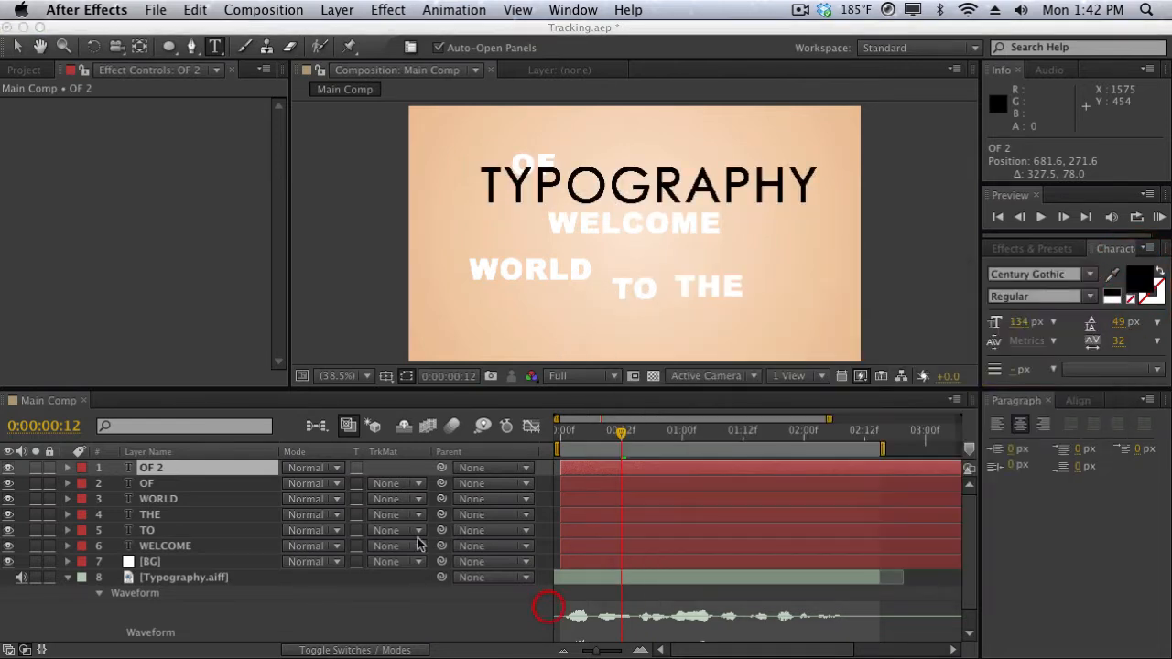
- Set the OF layer's text to the Franchise font at 151 px
{"action": "left_click", "coordinate": [232, 483]}
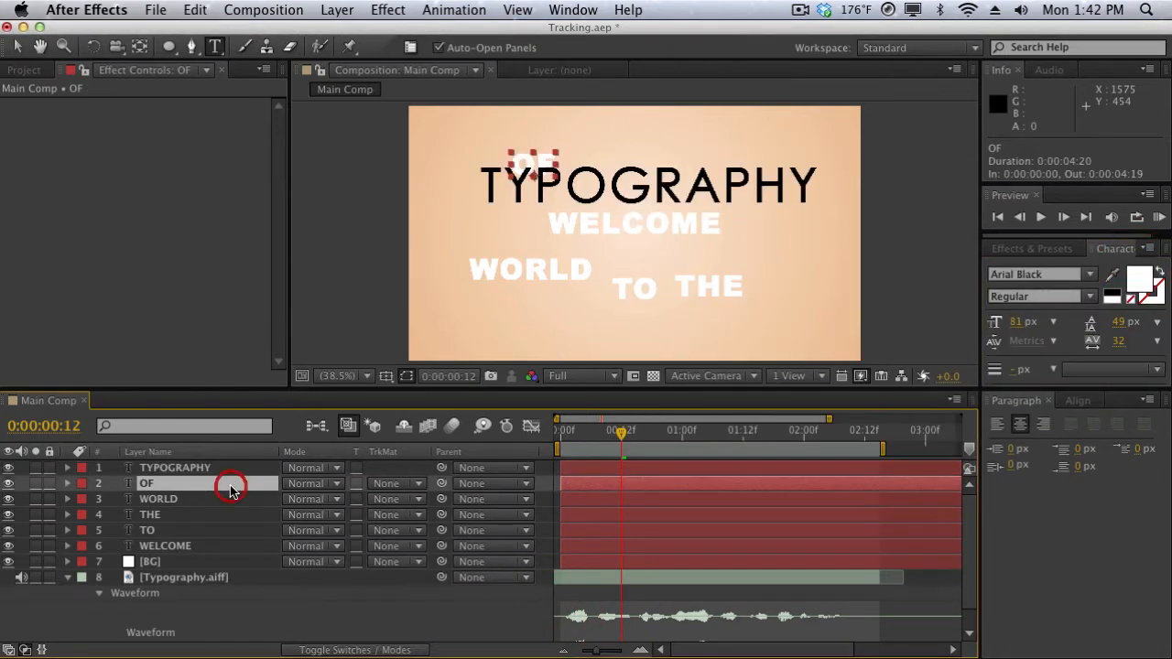
{"action": "left_click", "coordinate": [1092, 274]}
{"action": "scroll", "coordinate": [1078, 393], "scroll_direction": "down", "scroll_amount": 5}
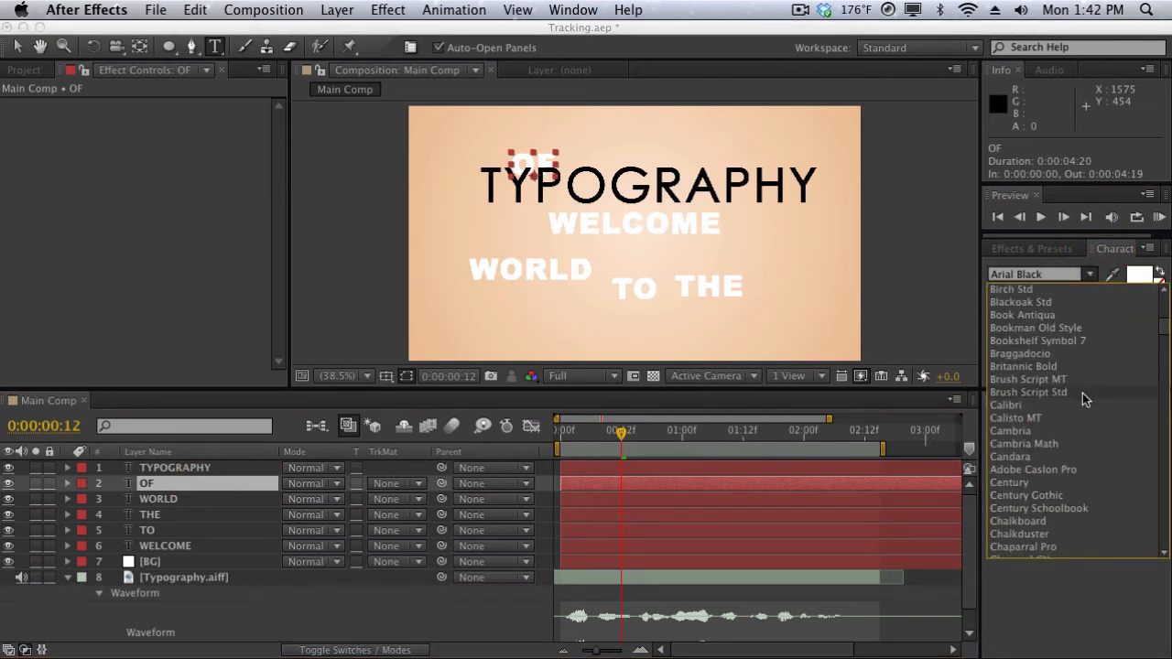
{"action": "scroll", "coordinate": [1081, 456], "scroll_direction": "down", "scroll_amount": 5}
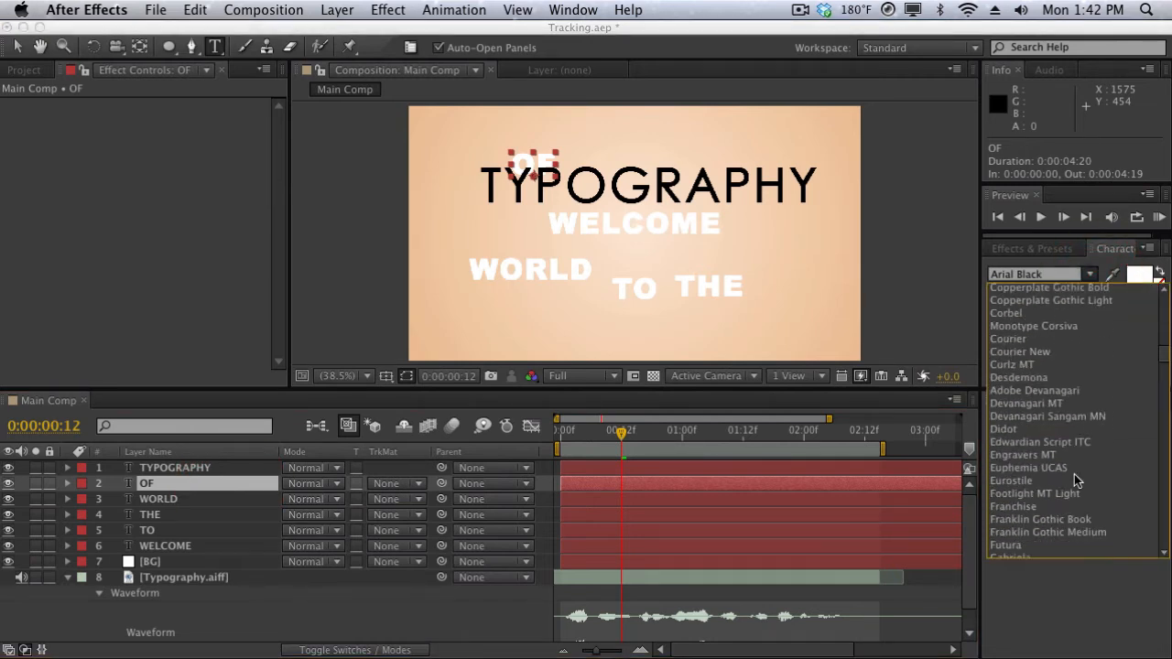
{"action": "left_click", "coordinate": [1077, 506]}
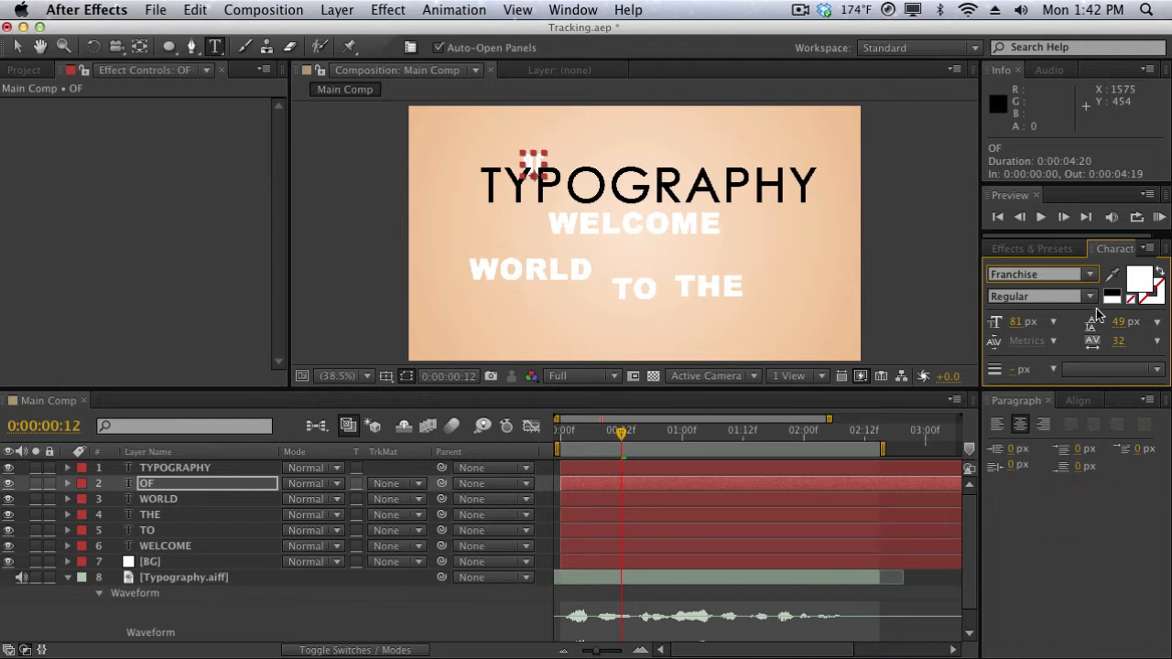
{"action": "left_click_drag", "start_coordinate": [1016, 323], "coordinate": [1080, 317]}
- Set the OF text's fill colour to black (000000)
{"action": "left_click", "coordinate": [1134, 290]}
{"action": "left_click_drag", "start_coordinate": [720, 493], "coordinate": [562, 608]}
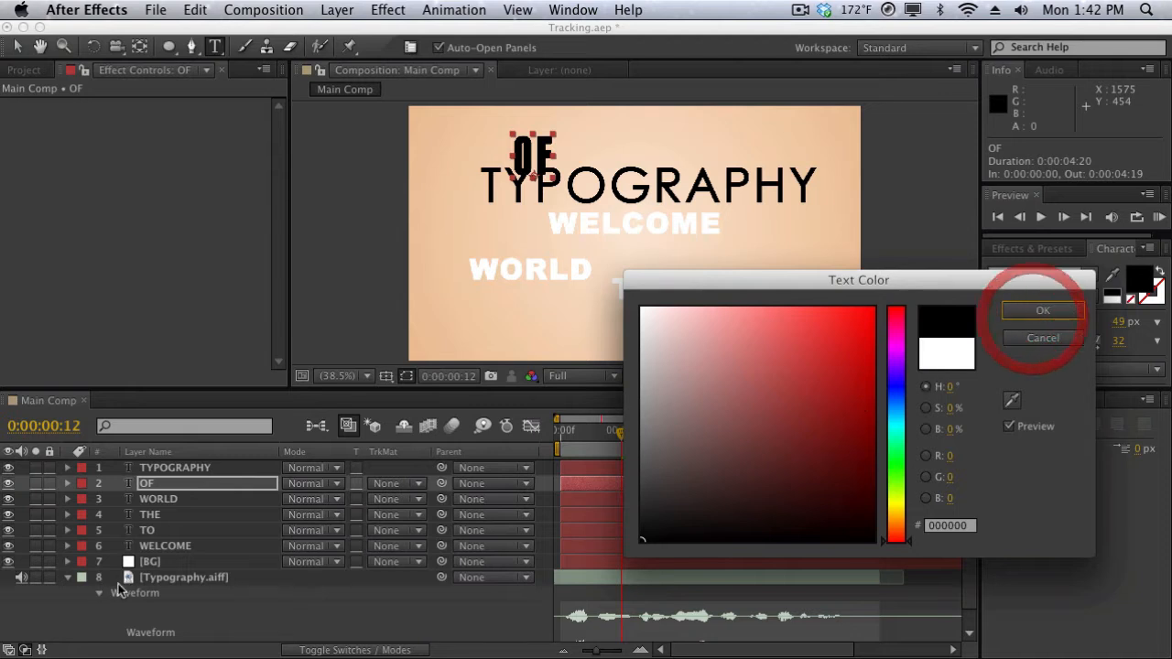
{"action": "left_click", "coordinate": [1041, 311]}
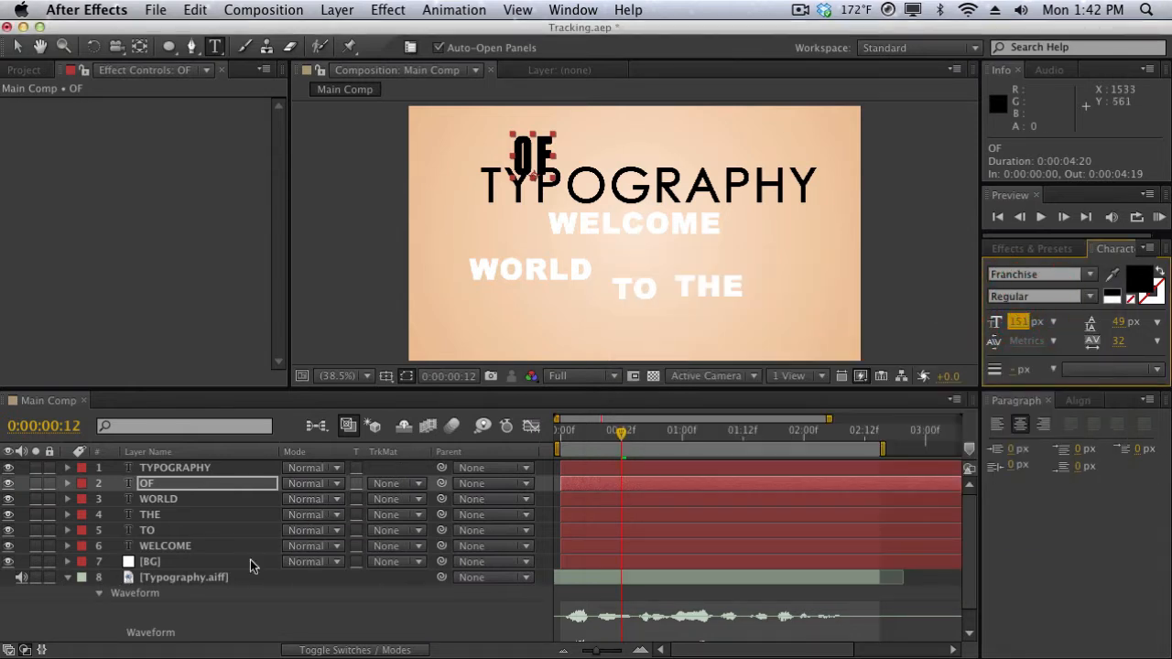
- Select all six text layers from WELCOME to TYPOGRAPHY and set their fill colour to black (000000)
{"action": "left_click", "coordinate": [186, 546]}
{"action": "left_click", "coordinate": [180, 469], "text": "shift"}
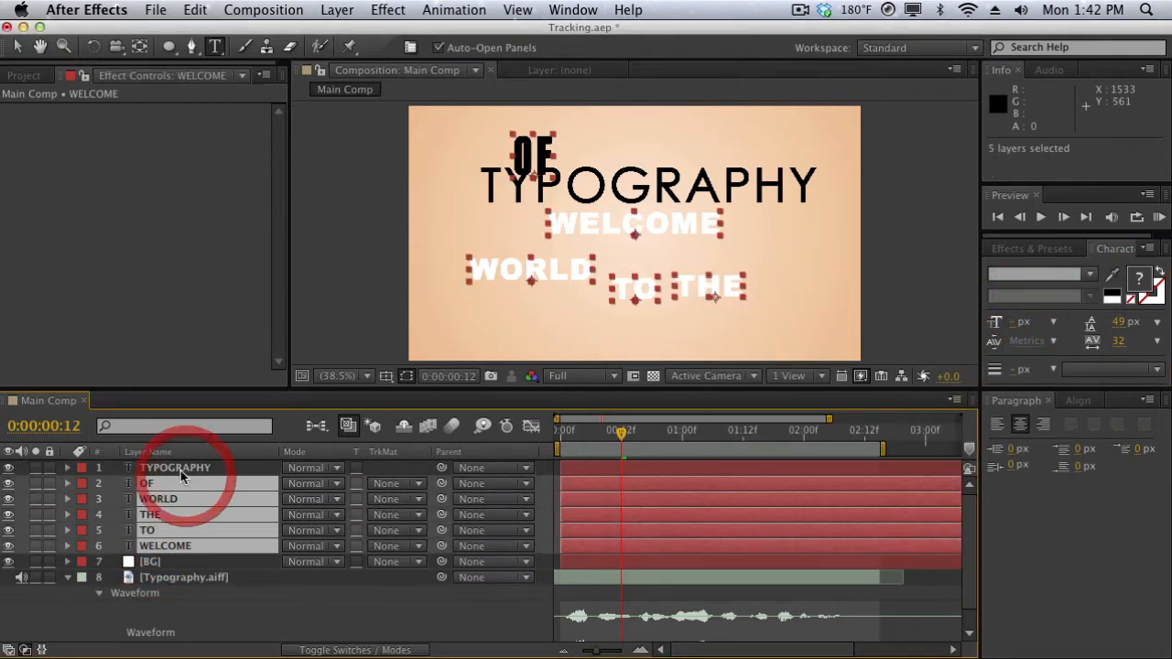
{"action": "left_click", "coordinate": [1138, 280]}
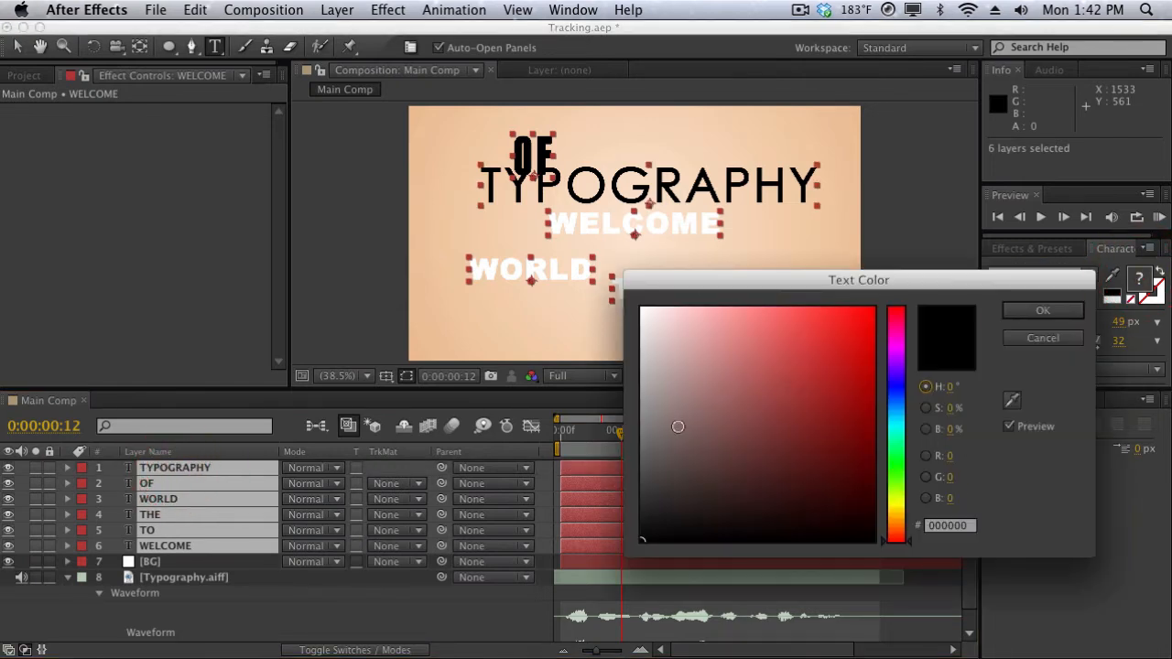
{"action": "left_click_drag", "start_coordinate": [678, 426], "coordinate": [569, 575]}
{"action": "key", "text": "Return"}
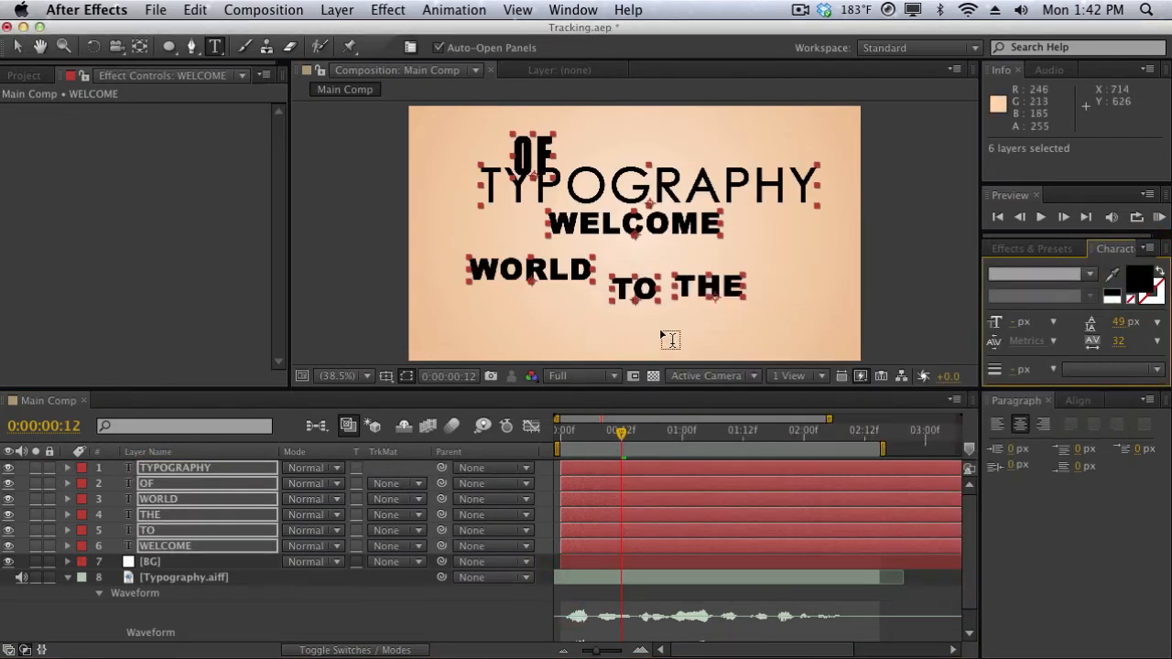
- Keep the WELCOME layer in Arial Black and set its font size to 110 px
{"action": "left_click", "coordinate": [216, 561]}
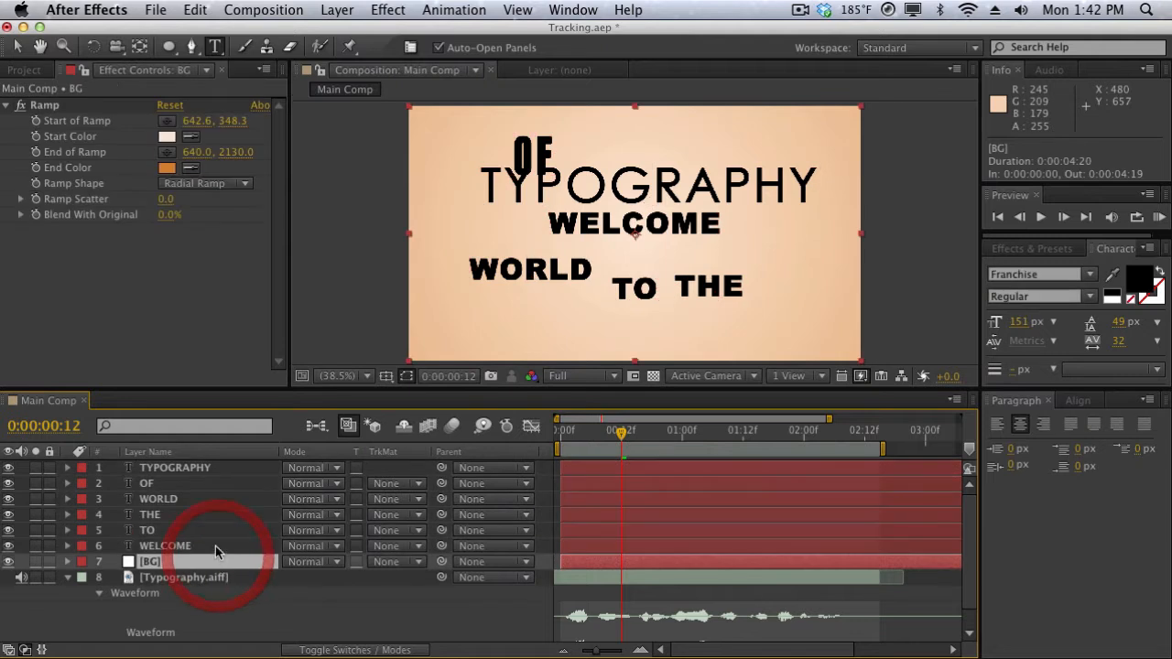
{"action": "left_click", "coordinate": [215, 546]}
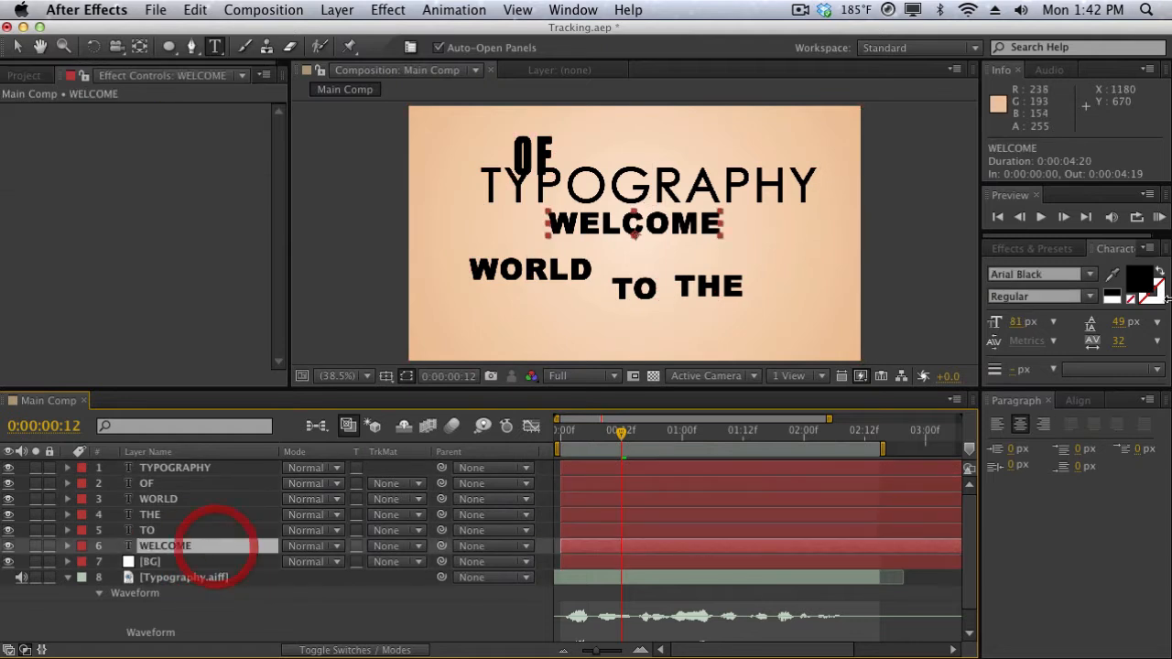
{"action": "left_click", "coordinate": [1084, 279]}
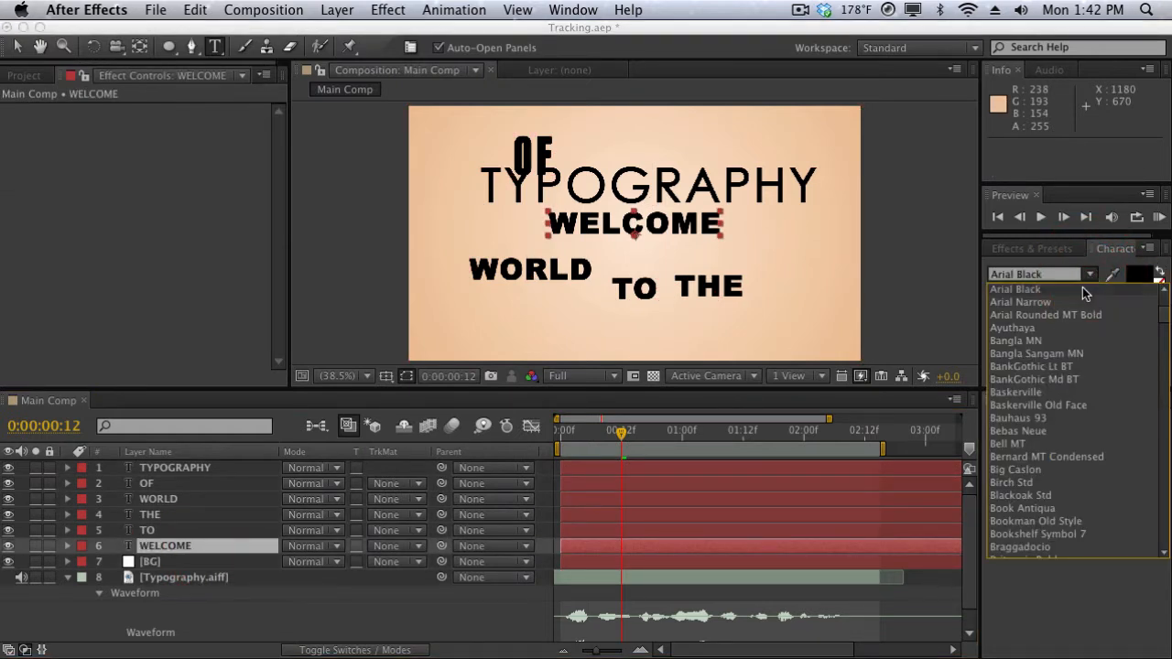
{"action": "left_click", "coordinate": [1084, 290]}
{"action": "left_click_drag", "start_coordinate": [1014, 323], "coordinate": [1040, 316]}
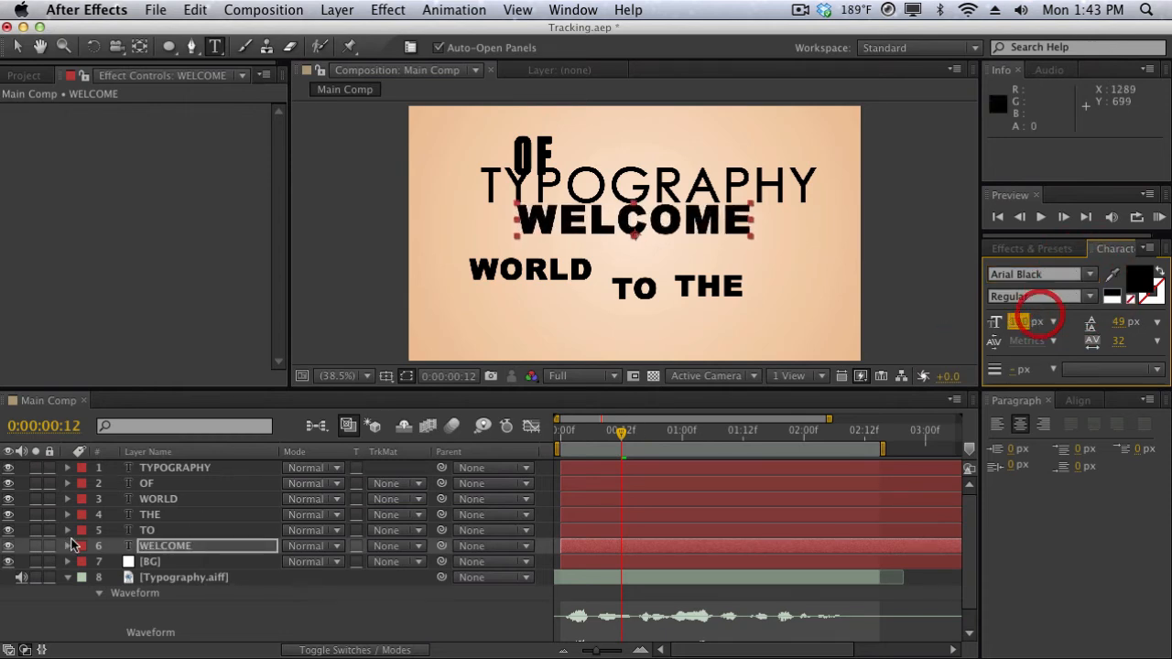
- Set the TO layer's text to Arial Regular at 68 px
{"action": "left_click", "coordinate": [190, 531]}
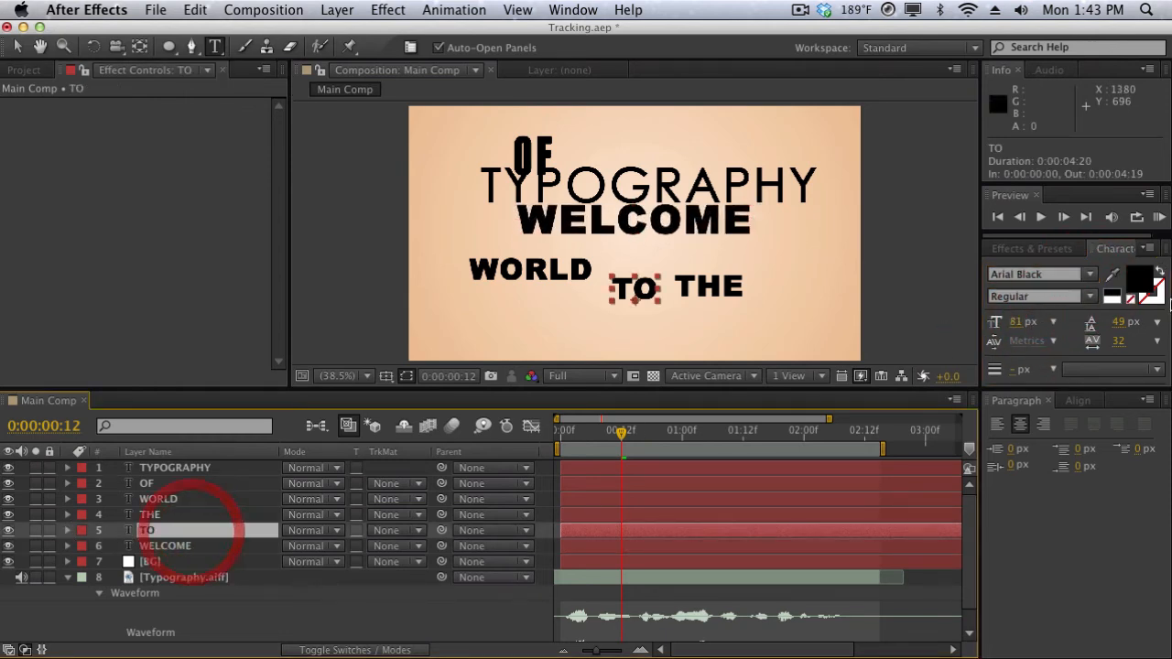
{"action": "left_click", "coordinate": [1090, 275]}
{"action": "scroll", "coordinate": [1067, 366], "scroll_direction": "up", "scroll_amount": 3}
{"action": "left_click", "coordinate": [1066, 339]}
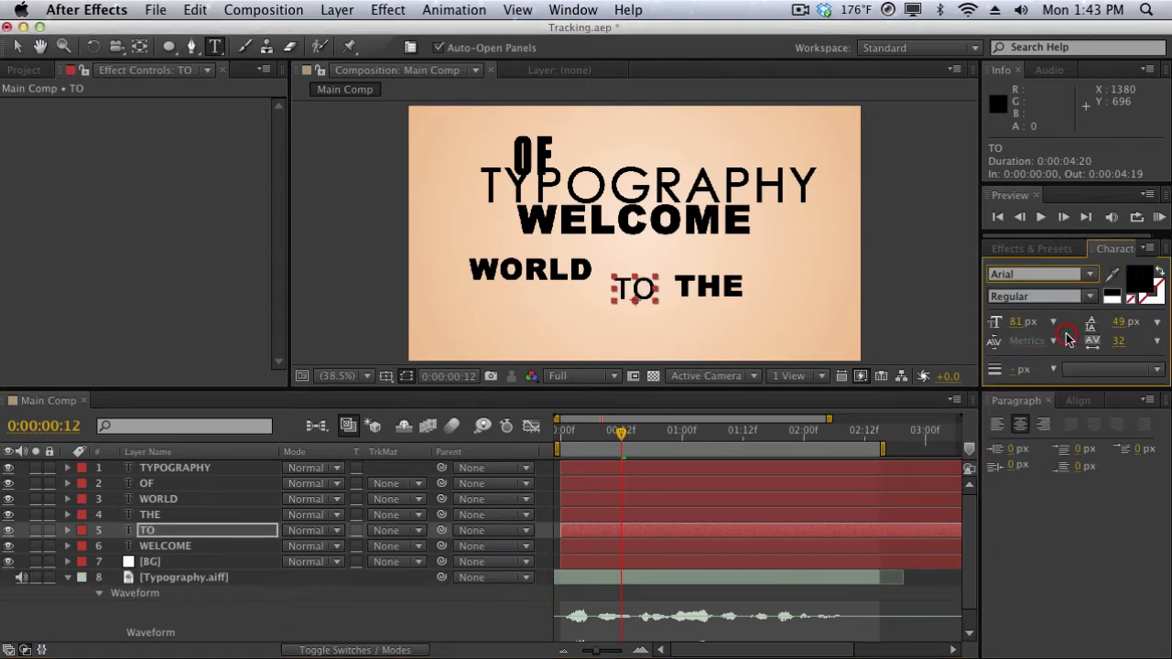
{"action": "left_click", "coordinate": [1085, 295]}
{"action": "left_click", "coordinate": [1078, 312]}
{"action": "left_click", "coordinate": [1015, 323]}
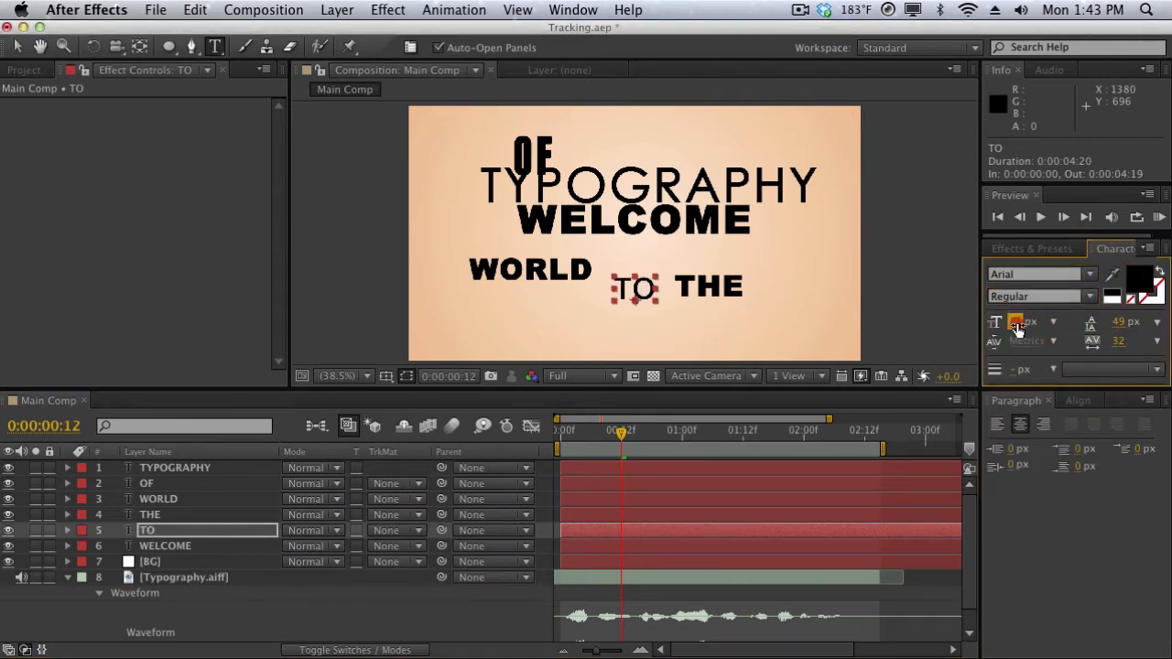
{"action": "type", "text": "68"}
{"action": "key", "text": "Return"}
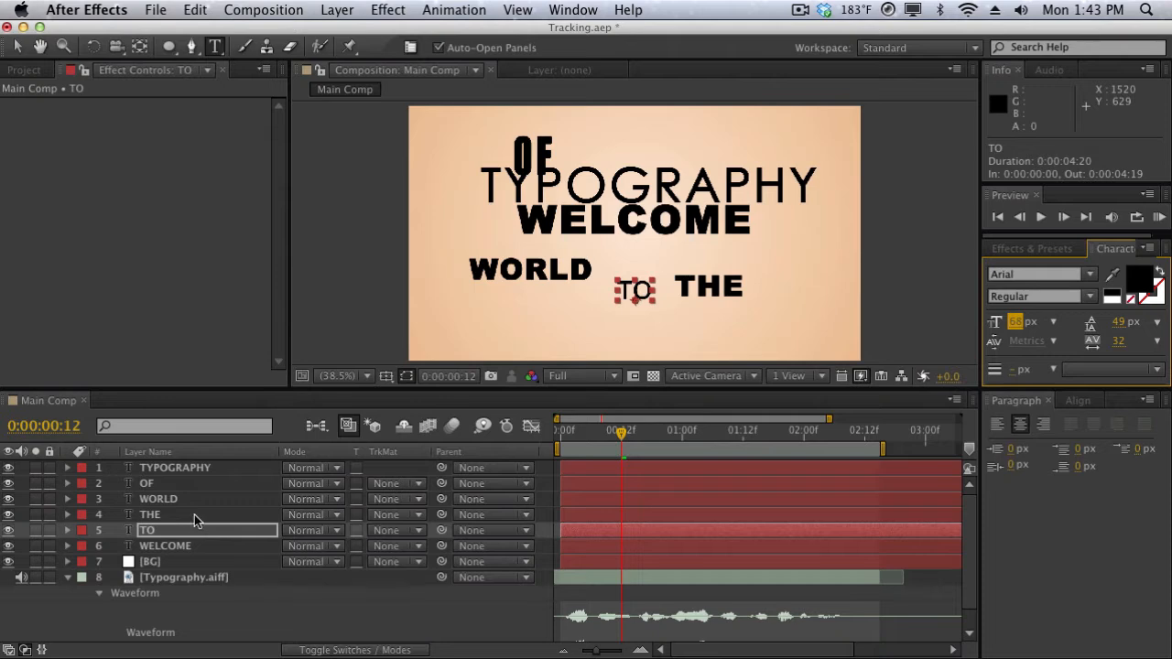
- Set the THE layer's text to the Impact font at 119 px
{"action": "left_click", "coordinate": [194, 518]}
{"action": "left_click", "coordinate": [1090, 274]}
{"action": "scroll", "coordinate": [1067, 472], "scroll_direction": "down", "scroll_amount": 10}
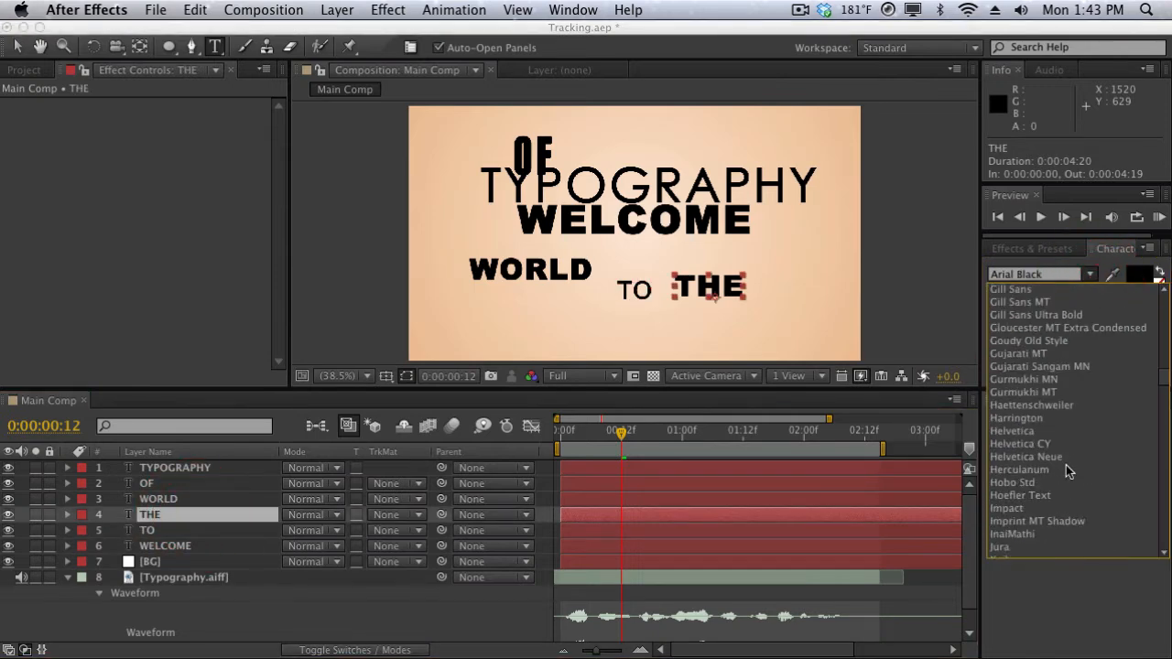
{"action": "scroll", "coordinate": [1067, 471], "scroll_direction": "down", "scroll_amount": 3}
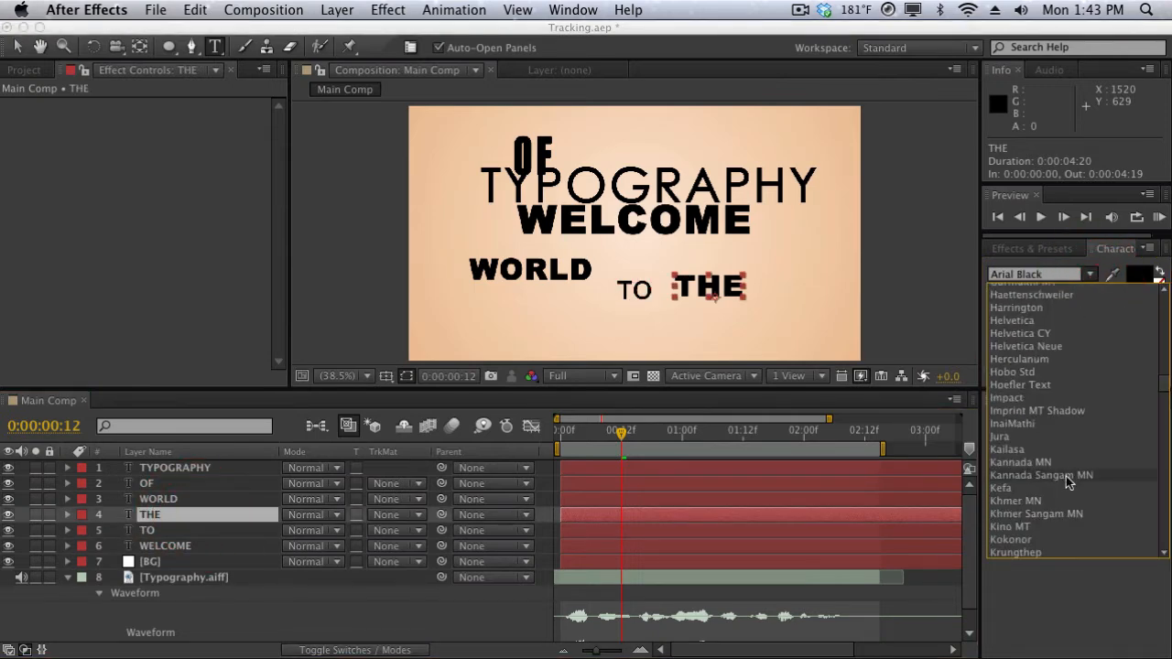
{"action": "left_click", "coordinate": [1060, 399]}
{"action": "left_click_drag", "start_coordinate": [1023, 326], "coordinate": [1058, 326]}
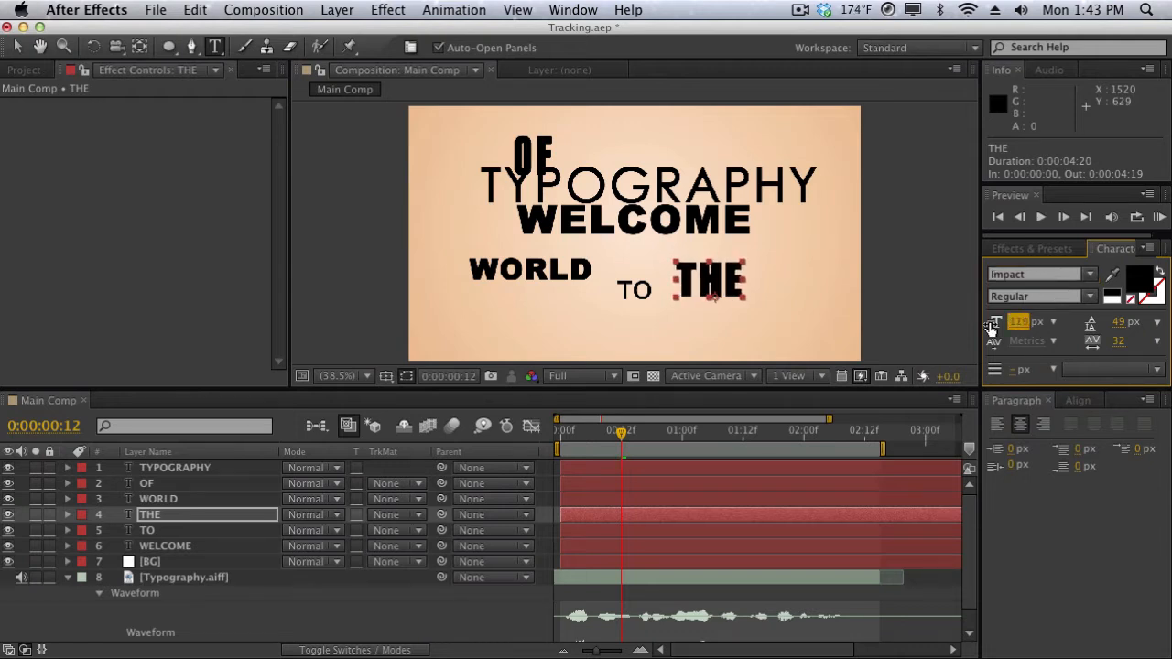
- Set the WORLD layer's text to the Calibri font, then try another font size and undo that size change
{"action": "left_click", "coordinate": [202, 499]}
{"action": "left_click", "coordinate": [1083, 272]}
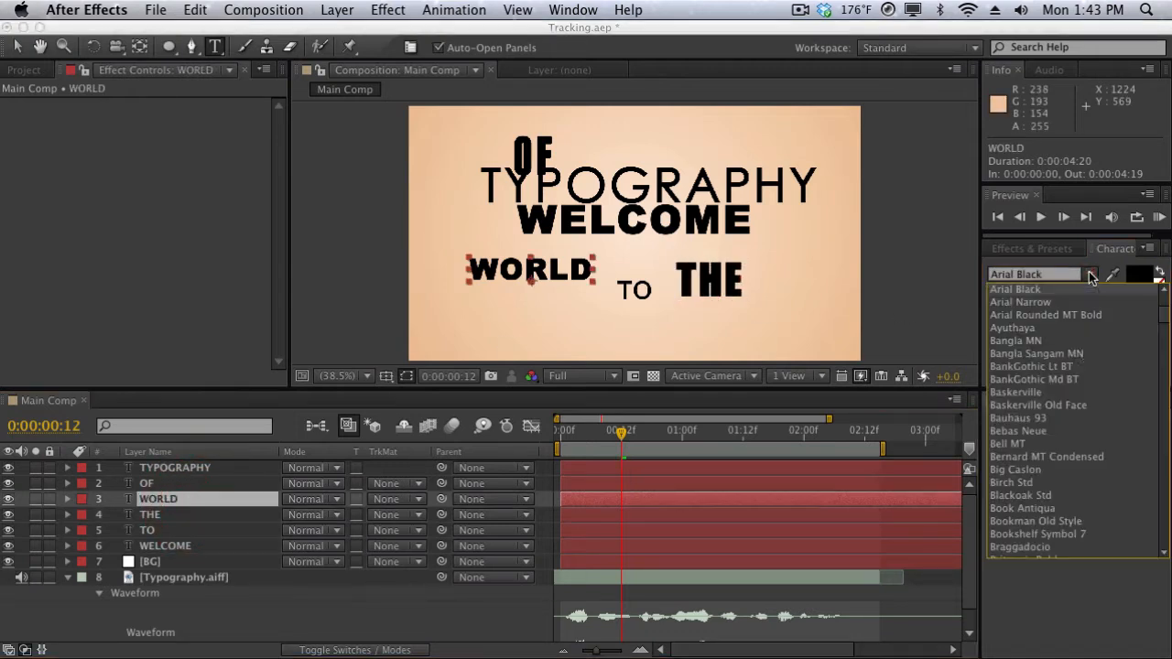
{"action": "scroll", "coordinate": [1078, 412], "scroll_direction": "down", "scroll_amount": 5}
{"action": "scroll", "coordinate": [1078, 416], "scroll_direction": "up", "scroll_amount": 2}
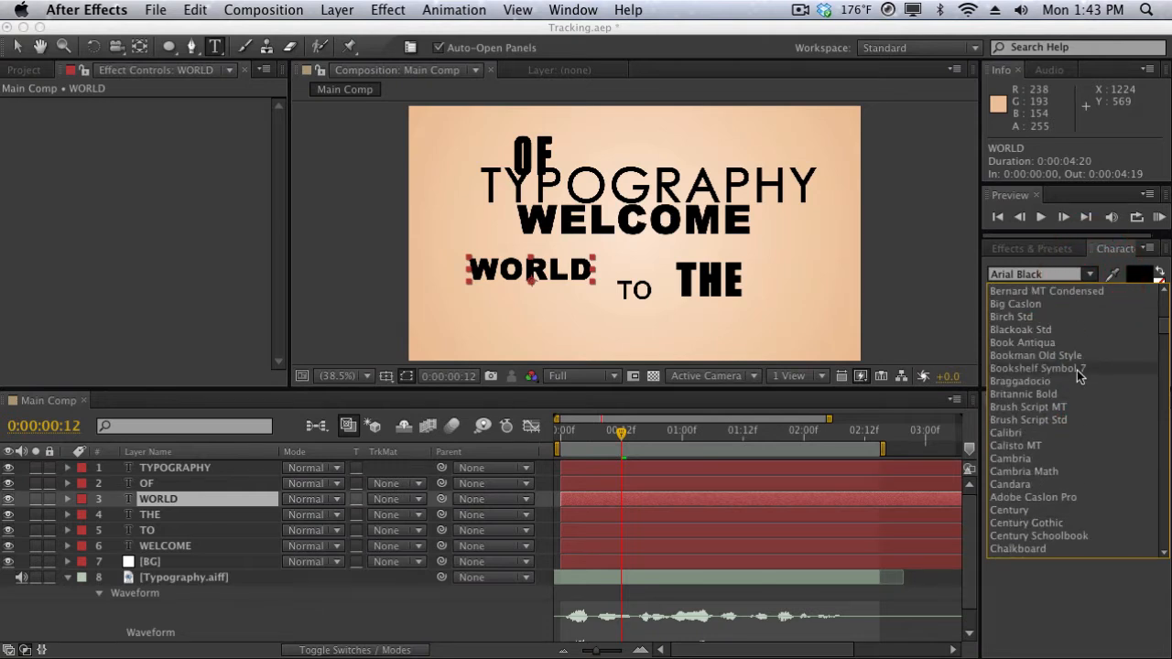
{"action": "left_click", "coordinate": [1077, 435]}
{"action": "left_click_drag", "start_coordinate": [1015, 323], "coordinate": [1020, 320]}
{"action": "key", "text": "super+z"}
- Rotate the WELCOME layer to -90° and move the vertical word to the left part of the composition
{"action": "key", "text": "v"}
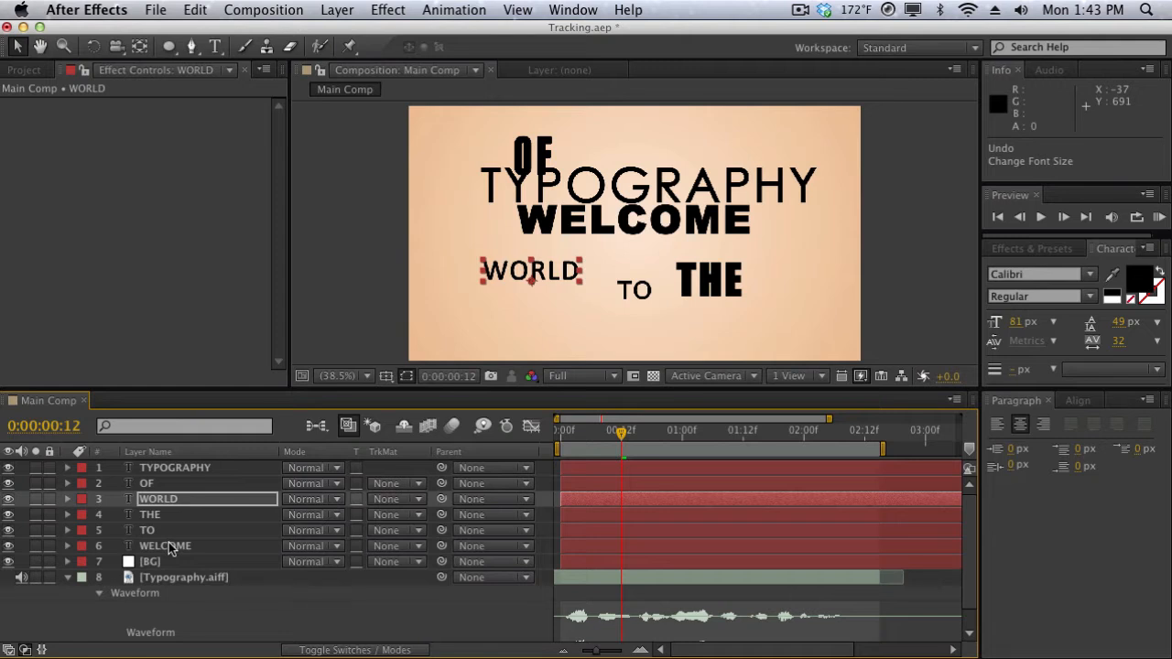
{"action": "left_click", "coordinate": [170, 547]}
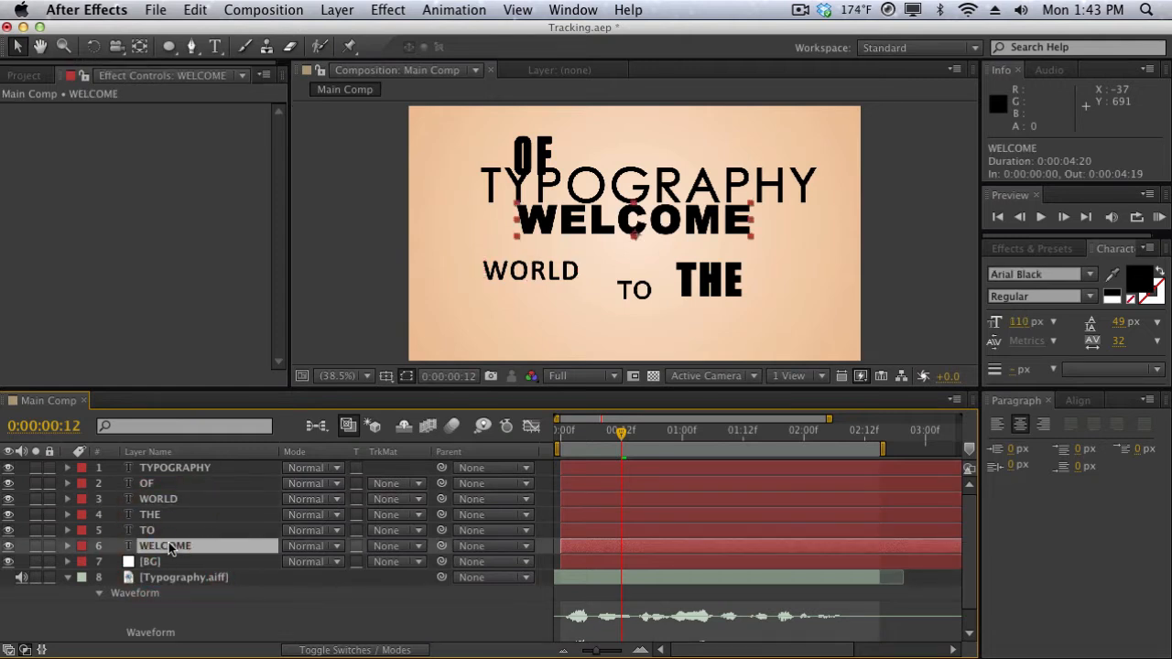
{"action": "key", "text": "r"}
{"action": "left_click_drag", "start_coordinate": [312, 563], "coordinate": [268, 575]}
{"action": "left_click", "coordinate": [310, 561]}
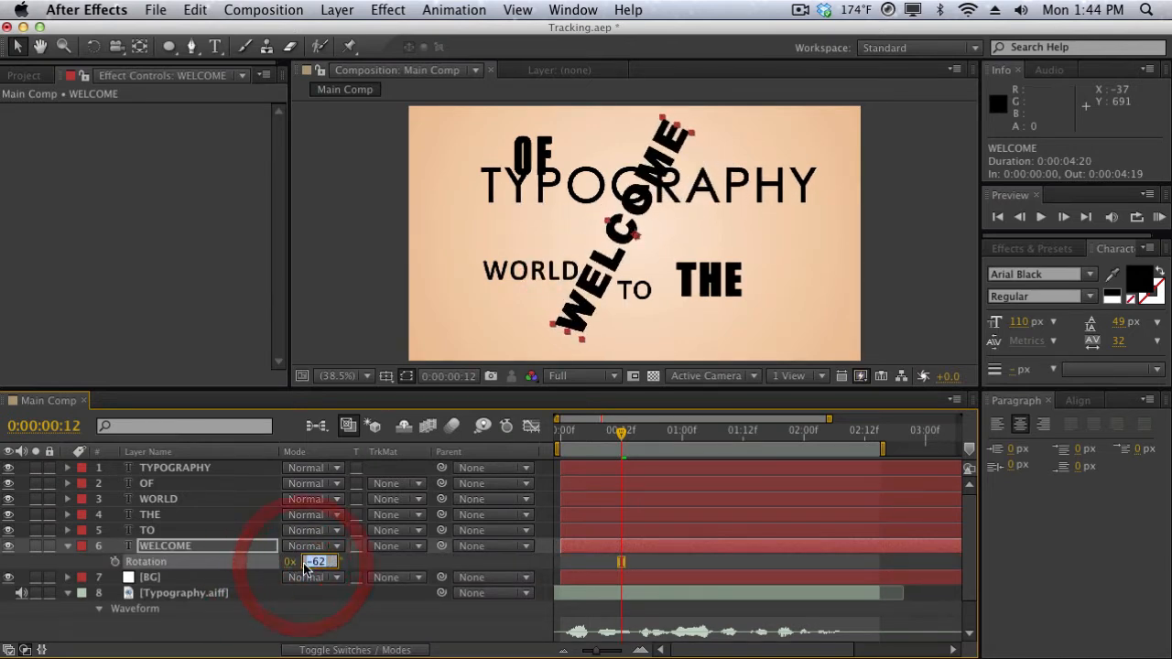
{"action": "type", "text": "-90"}
{"action": "key", "text": "Return"}
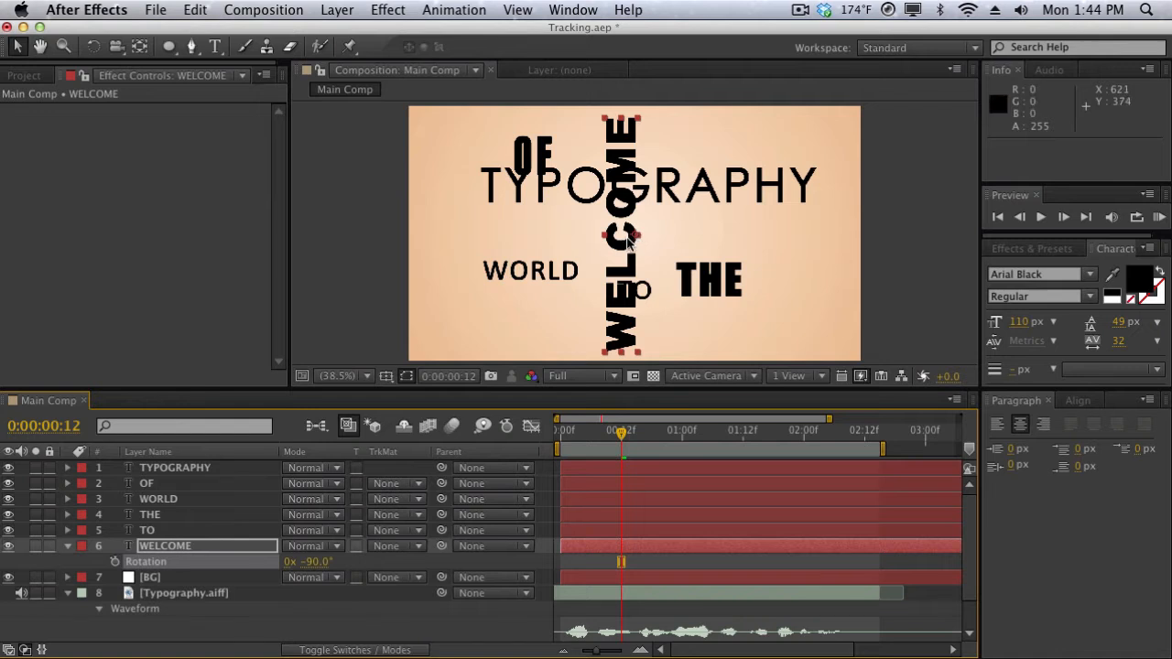
{"action": "left_click_drag", "start_coordinate": [628, 240], "coordinate": [496, 243]}
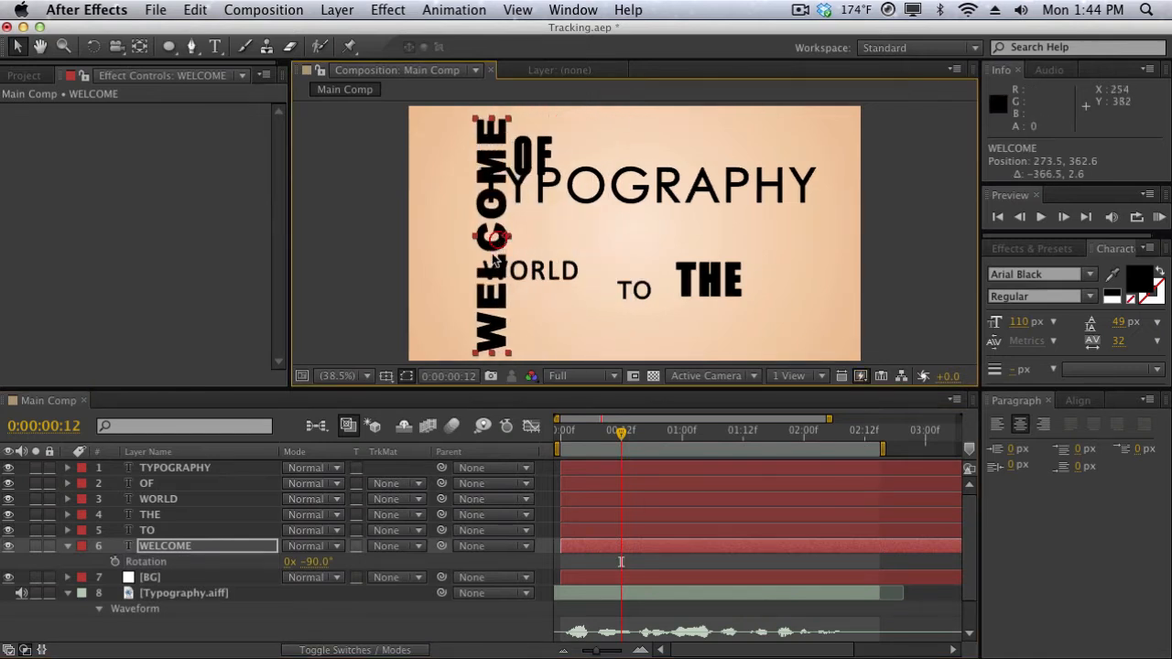
- Move the TO layer beside the vertical WELCOME, between TYPOGRAPHY and WORLD, and scale it up
{"action": "left_click", "coordinate": [146, 531]}
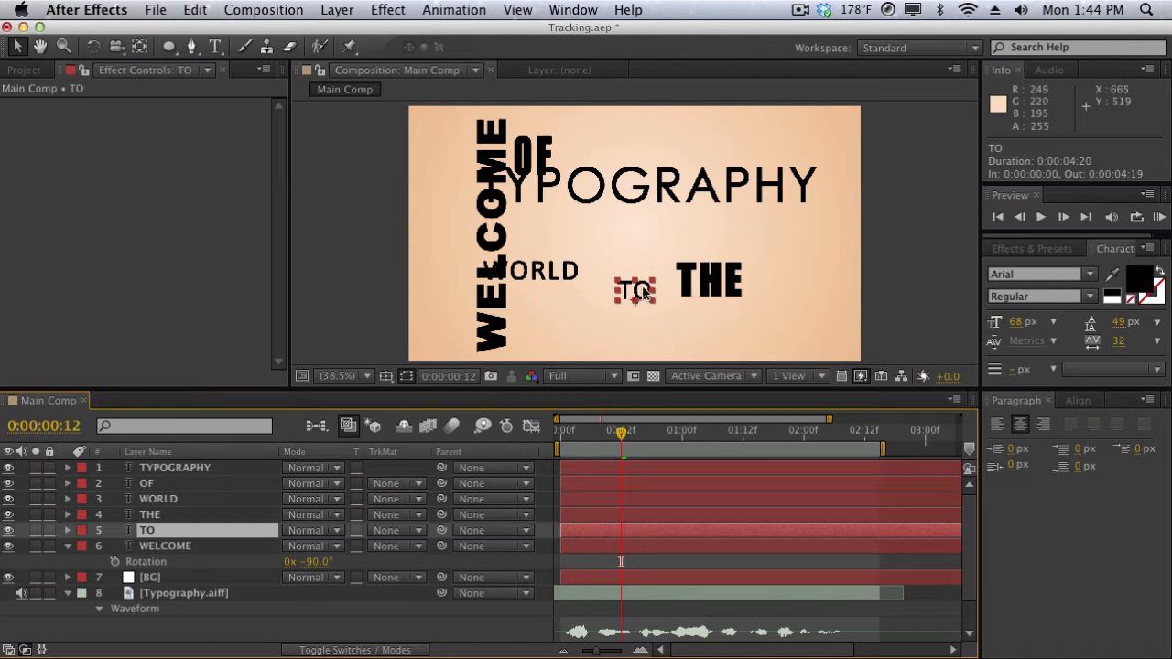
{"action": "left_click_drag", "start_coordinate": [644, 291], "coordinate": [559, 135]}
{"action": "left_click_drag", "start_coordinate": [549, 220], "coordinate": [578, 249]}
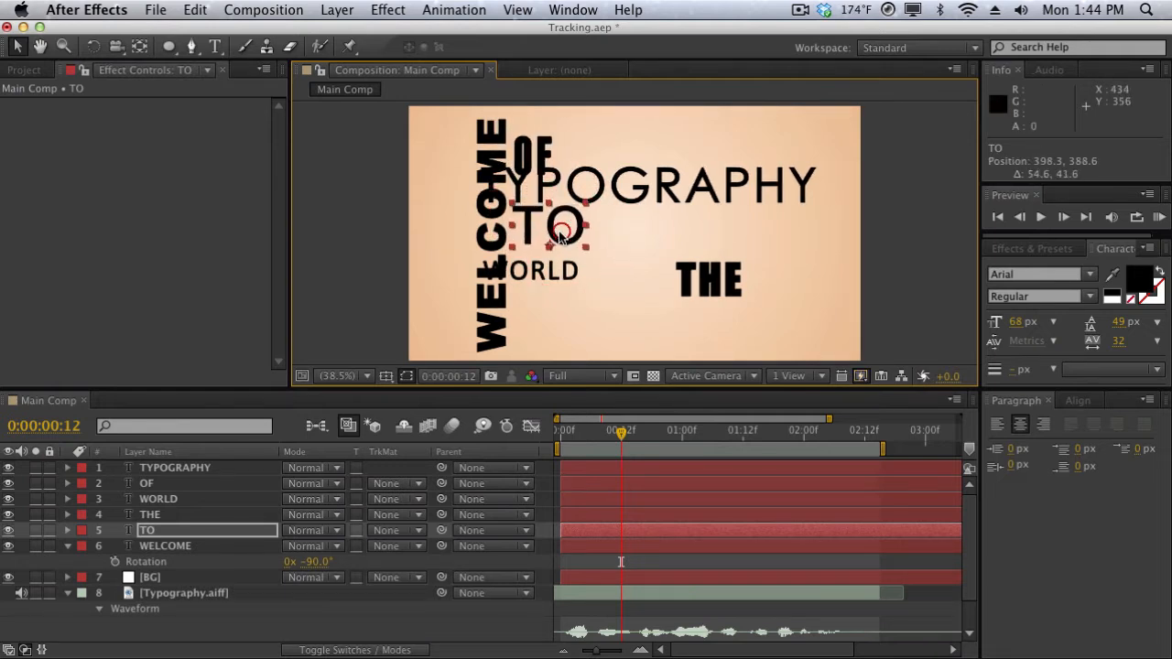
- Place the THE layer directly below TO, and set the WORLD layer to 176 px and position it right beside THE
{"action": "left_click", "coordinate": [204, 516]}
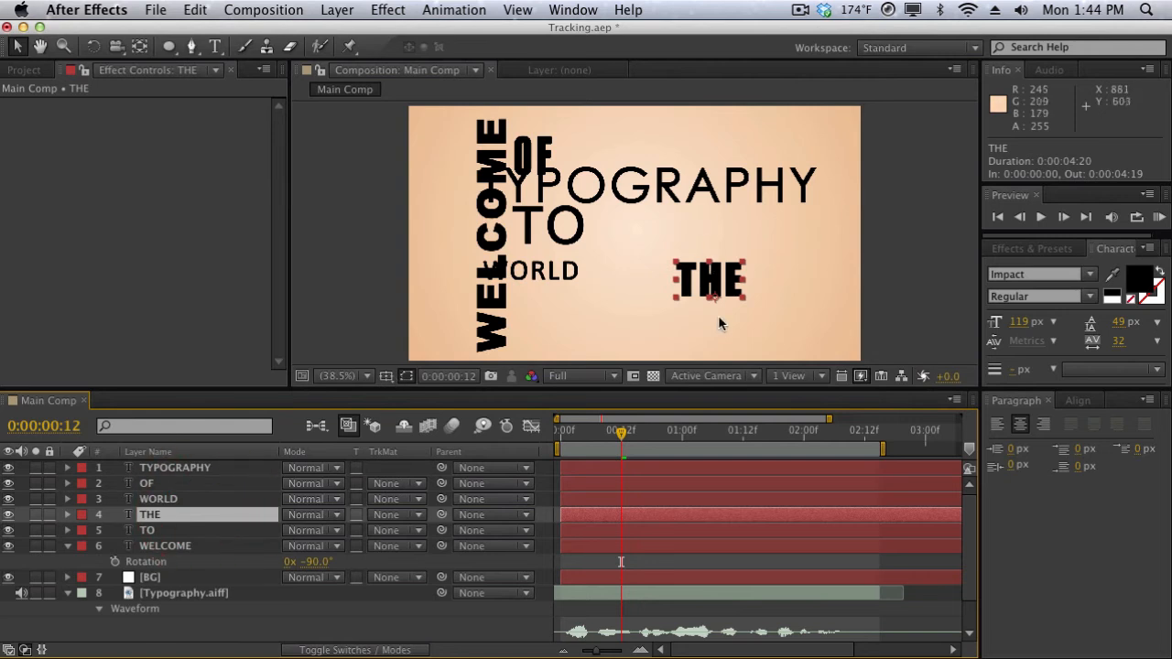
{"action": "left_click_drag", "start_coordinate": [714, 280], "coordinate": [552, 273]}
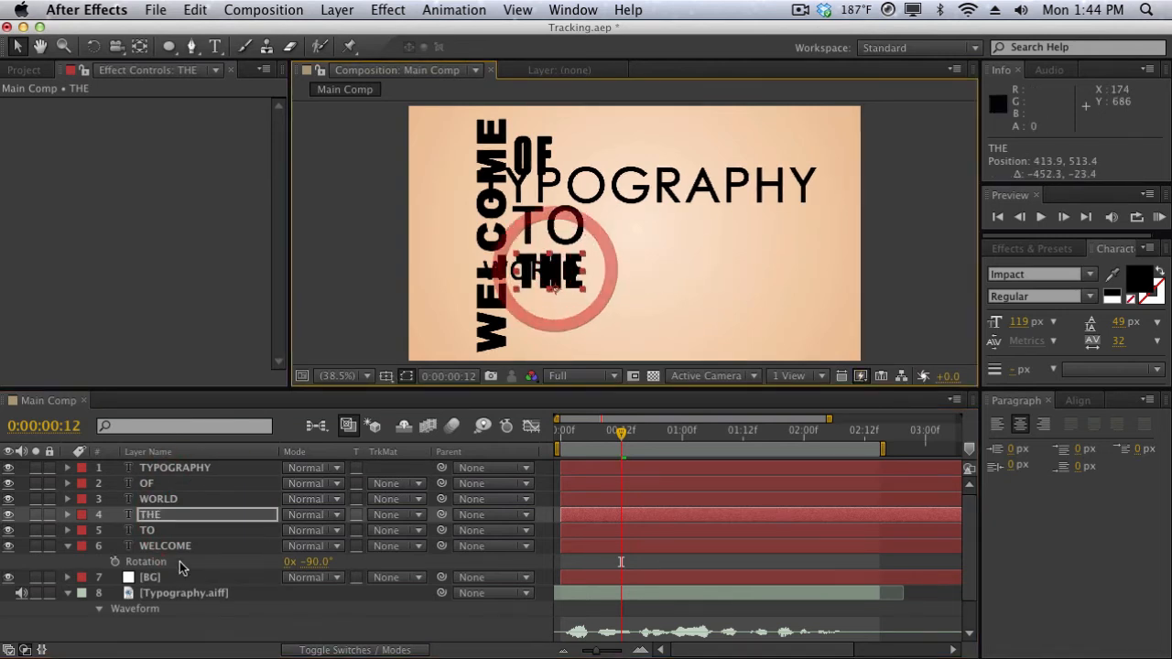
{"action": "left_click", "coordinate": [181, 500]}
{"action": "left_click_drag", "start_coordinate": [598, 283], "coordinate": [677, 269]}
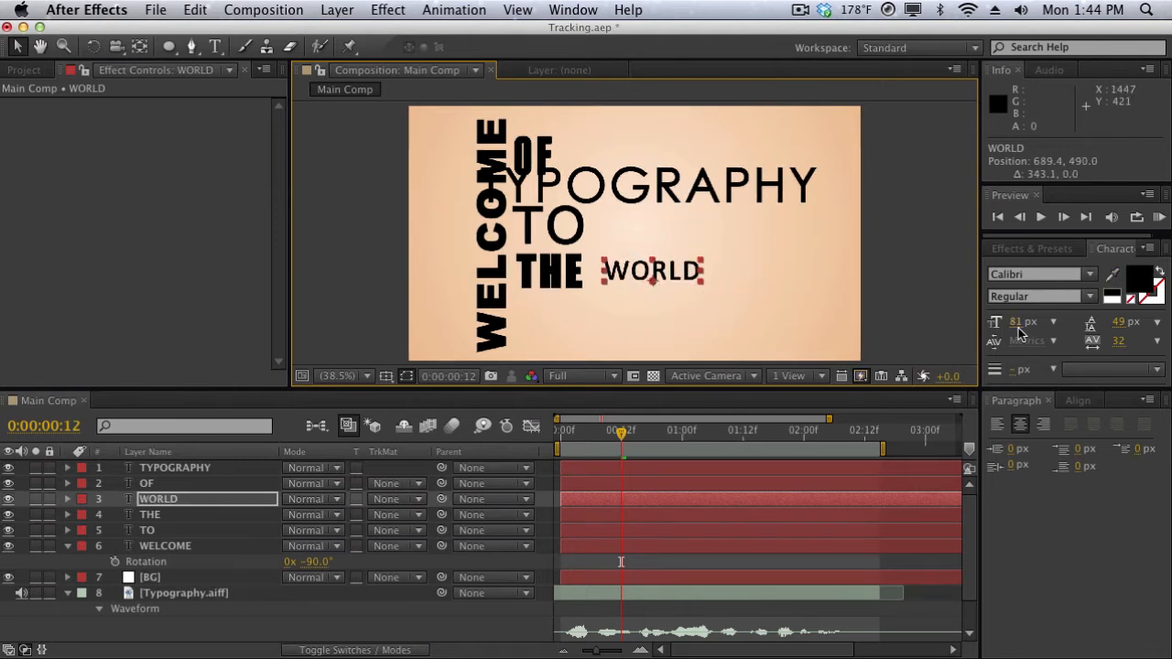
{"action": "left_click_drag", "start_coordinate": [1021, 323], "coordinate": [1071, 322]}
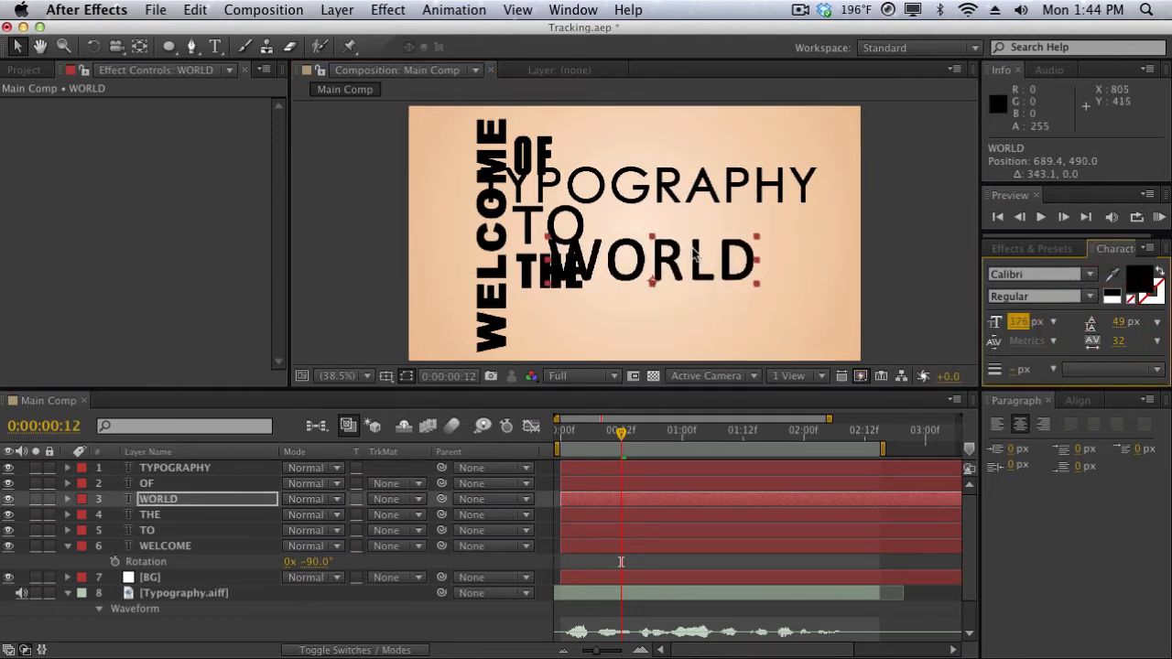
{"action": "left_click_drag", "start_coordinate": [694, 253], "coordinate": [736, 262]}
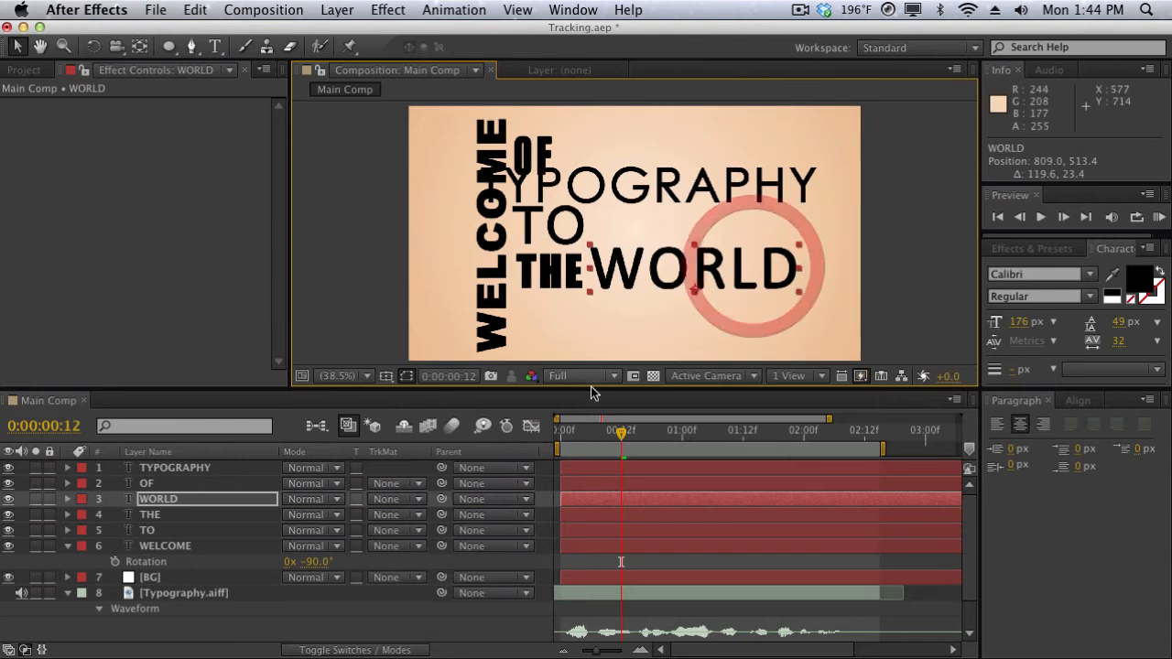
- Rotate the OF layer to -90° and place it above the final letter of WORLD
{"action": "left_click_drag", "start_coordinate": [621, 430], "coordinate": [681, 430]}
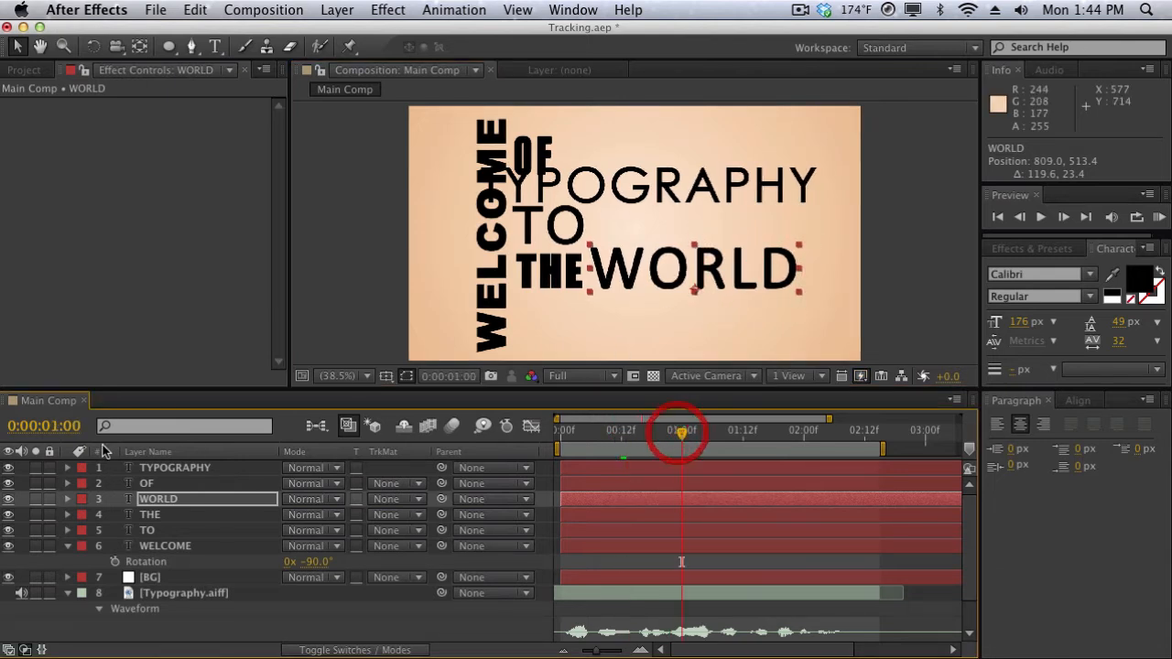
{"action": "left_click", "coordinate": [147, 483]}
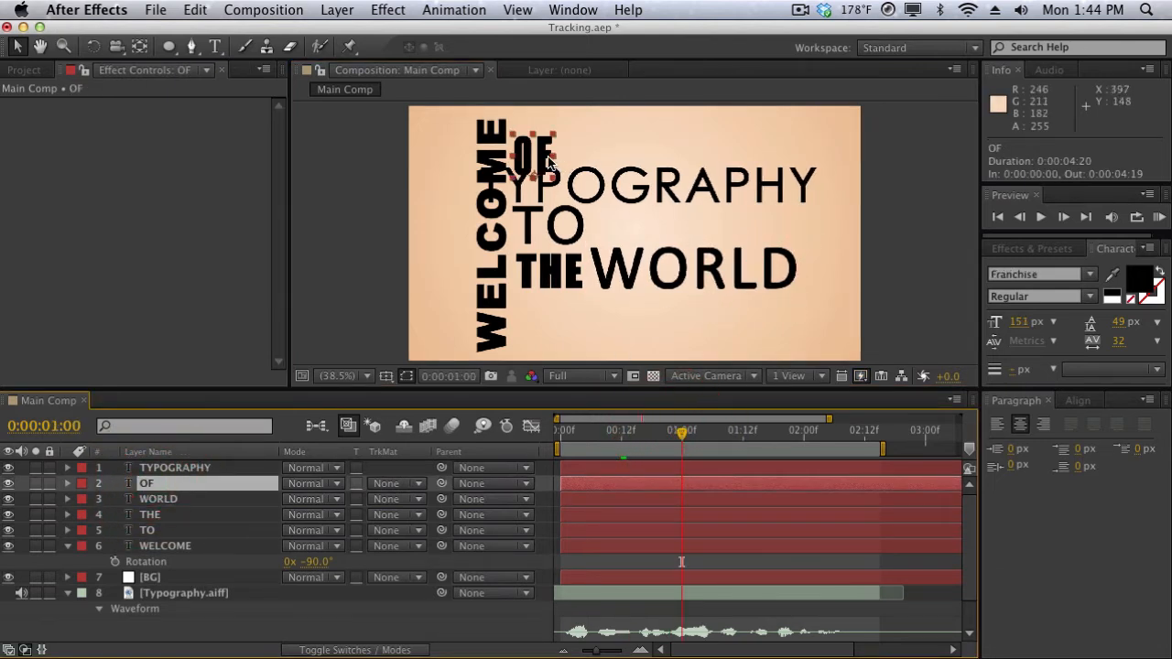
{"action": "left_click_drag", "start_coordinate": [548, 162], "coordinate": [784, 232]}
{"action": "key", "text": "r"}
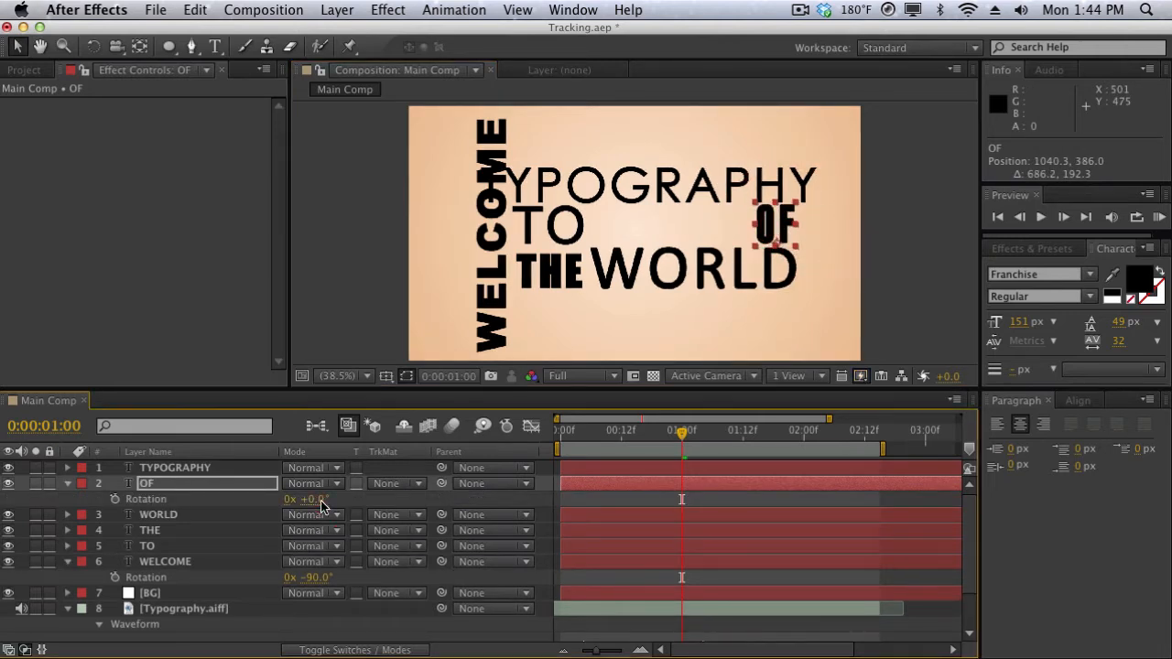
{"action": "left_click", "coordinate": [321, 501]}
{"action": "key", "text": "Return"}
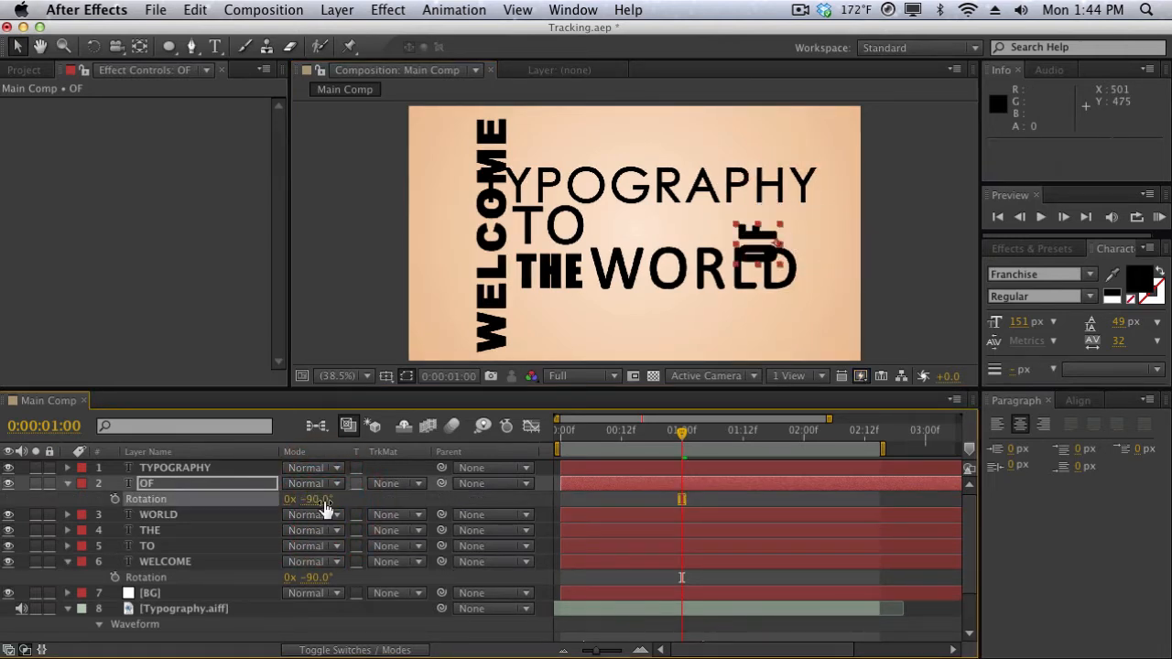
{"action": "left_click_drag", "start_coordinate": [763, 246], "coordinate": [784, 226]}
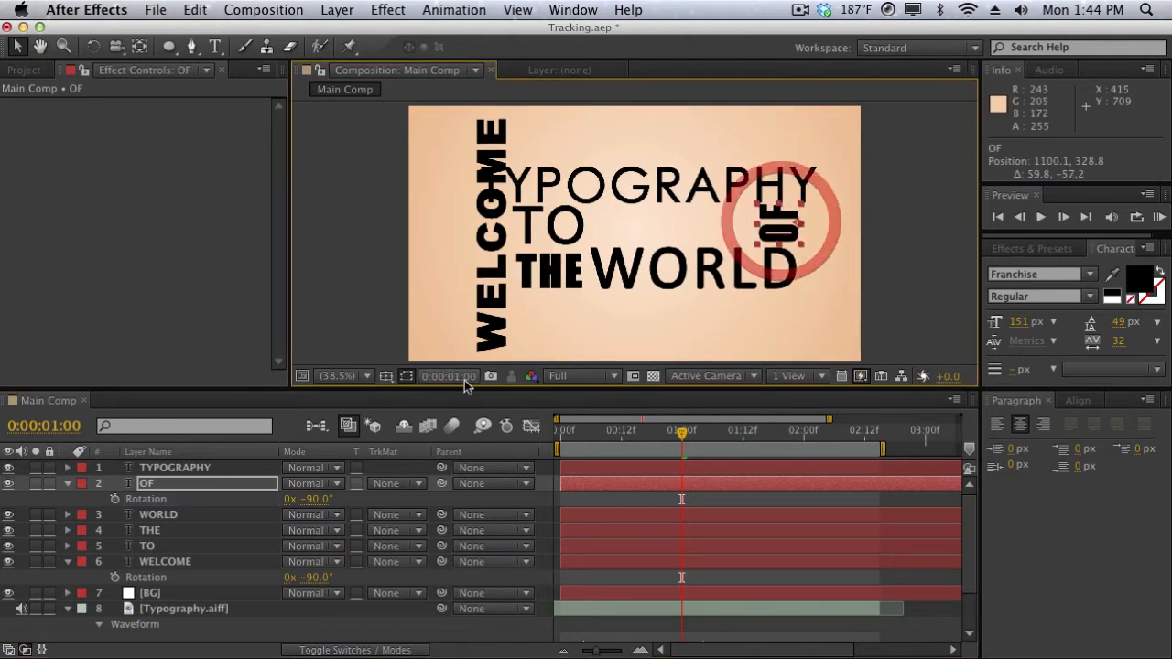
- Move the TYPOGRAPHY layer beside the rotated OF so it runs out of frame, and set its font size to 178 px
{"action": "left_click", "coordinate": [225, 469]}
{"action": "left_click_drag", "start_coordinate": [753, 183], "coordinate": [1073, 221]}
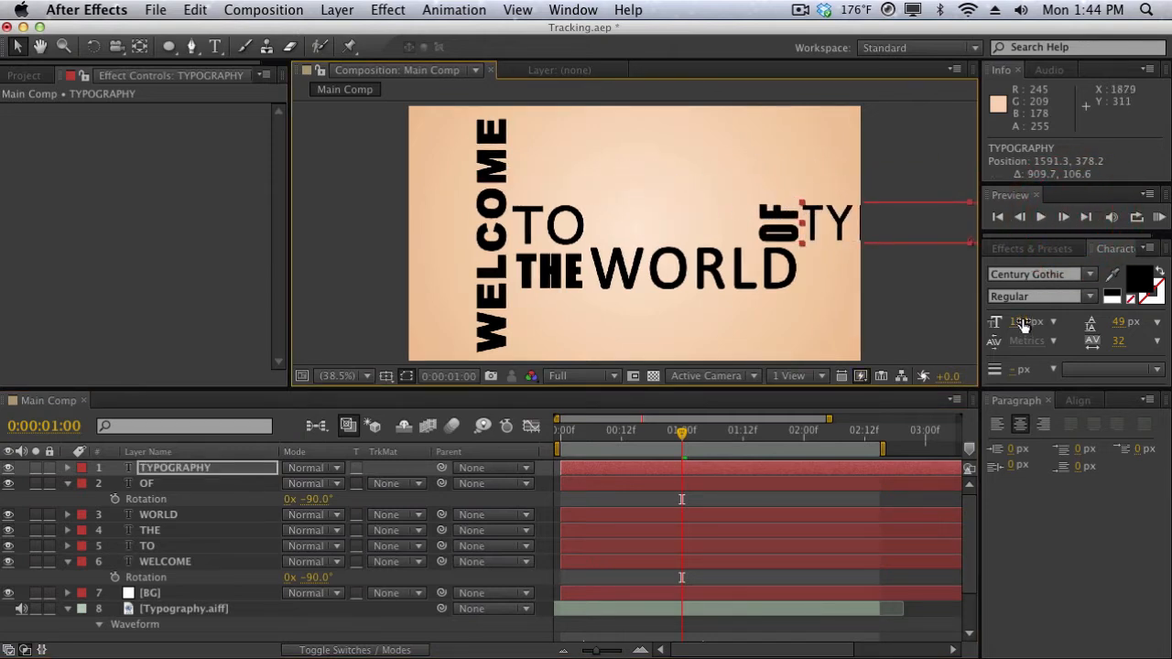
{"action": "left_click_drag", "start_coordinate": [1023, 323], "coordinate": [1065, 319]}
{"action": "left_click_drag", "start_coordinate": [785, 216], "coordinate": [841, 216]}
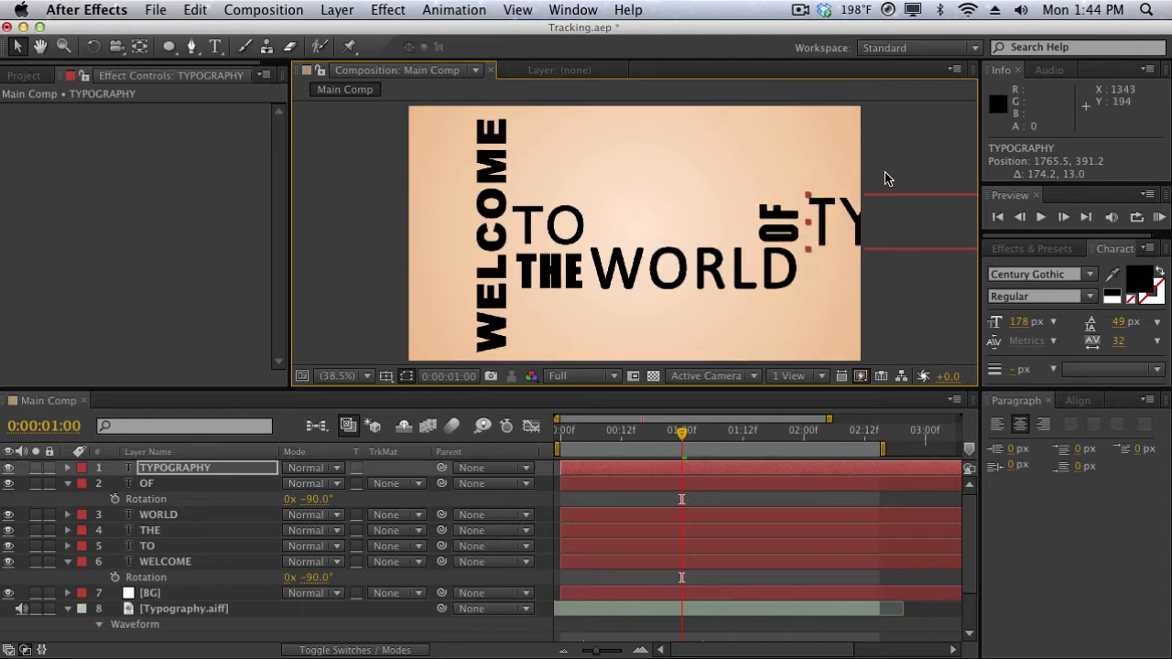
- Deselect TYPOGRAPHY and collapse the rotation properties of the OF and WELCOME layers
{"action": "left_click", "coordinate": [885, 166]}
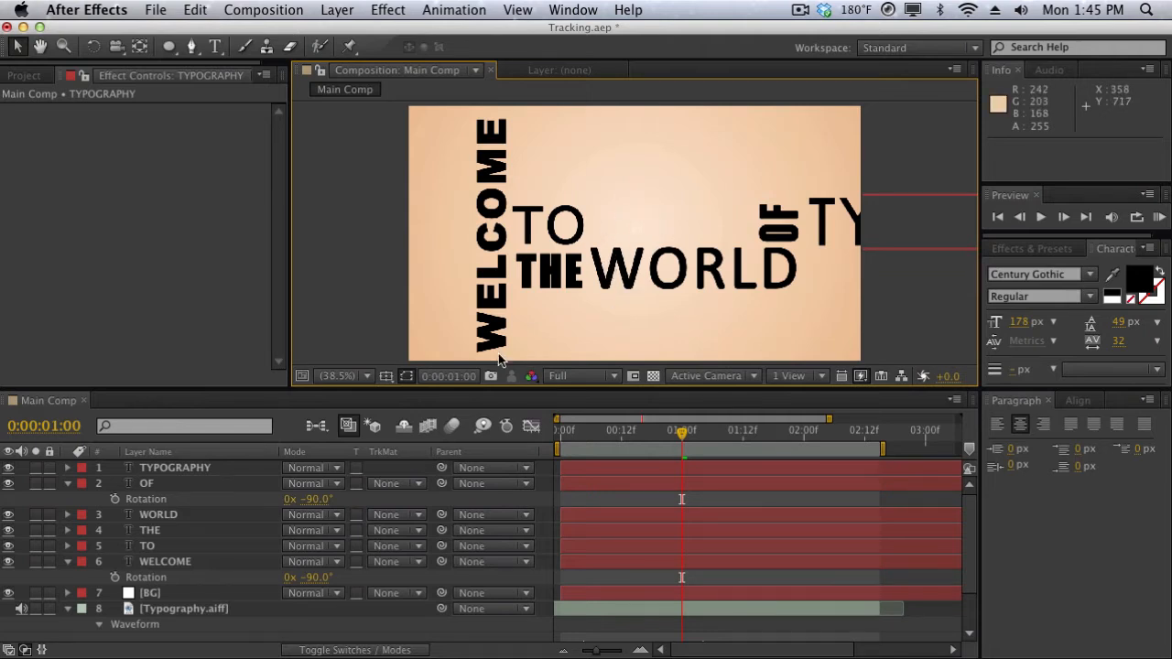
{"action": "left_click", "coordinate": [67, 483]}
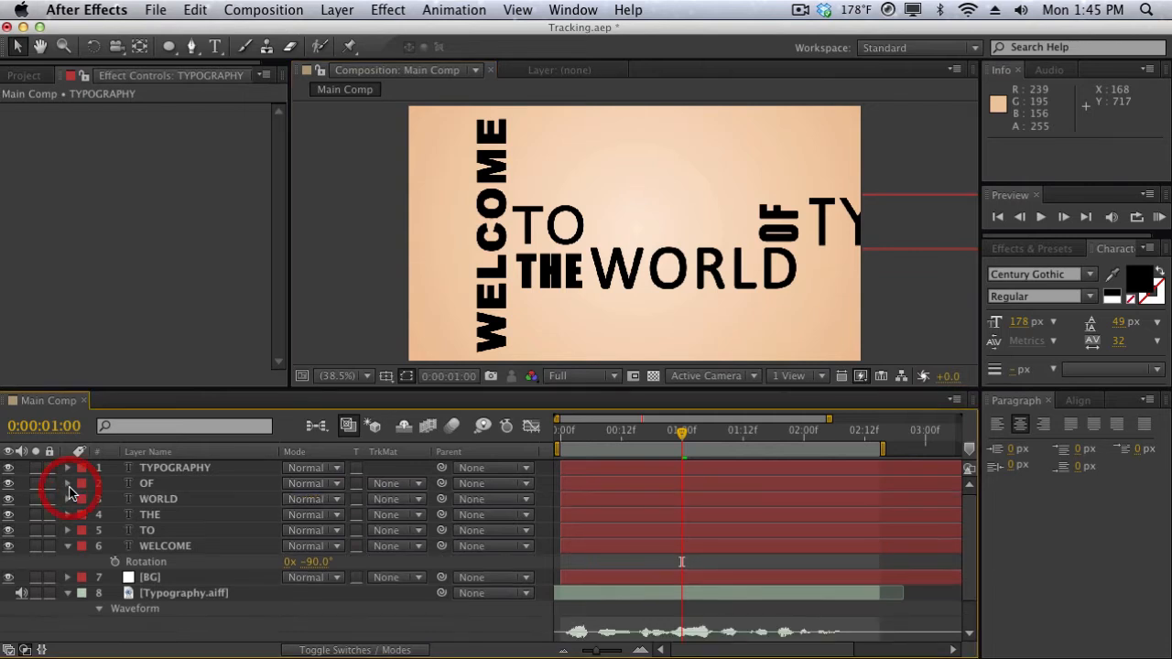
{"action": "left_click", "coordinate": [68, 548]}
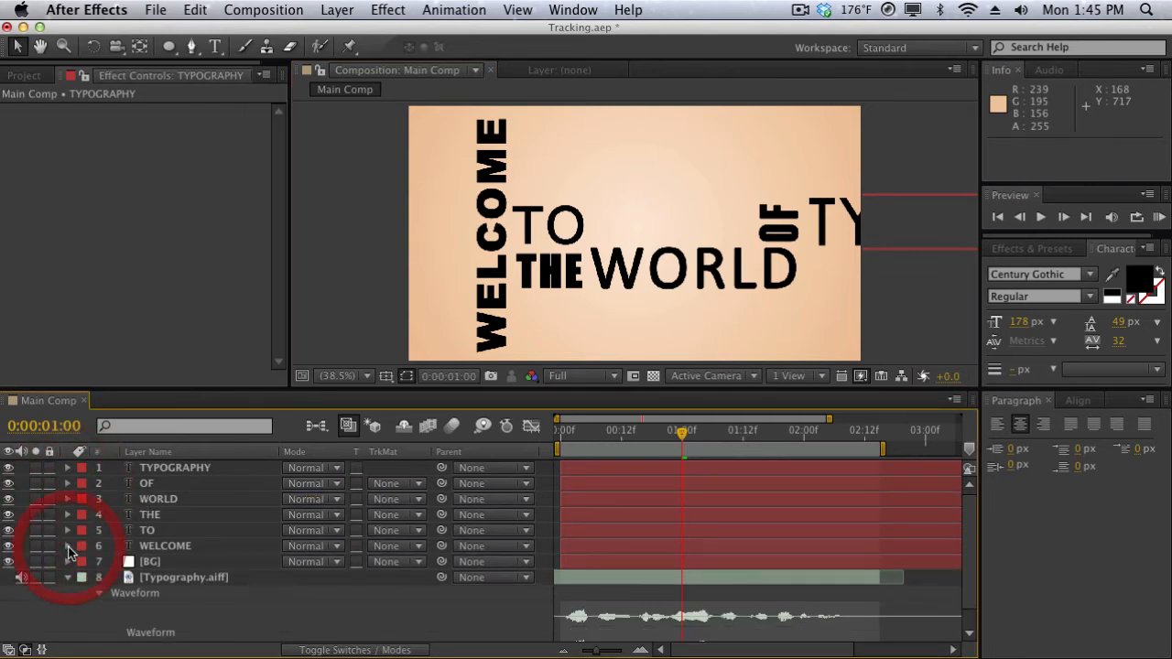
- Add a 24mm two-node camera layer named Camera with depth of field disabled
{"action": "left_click", "coordinate": [322, 9]}
{"action": "mouse_move", "coordinate": [425, 34]}
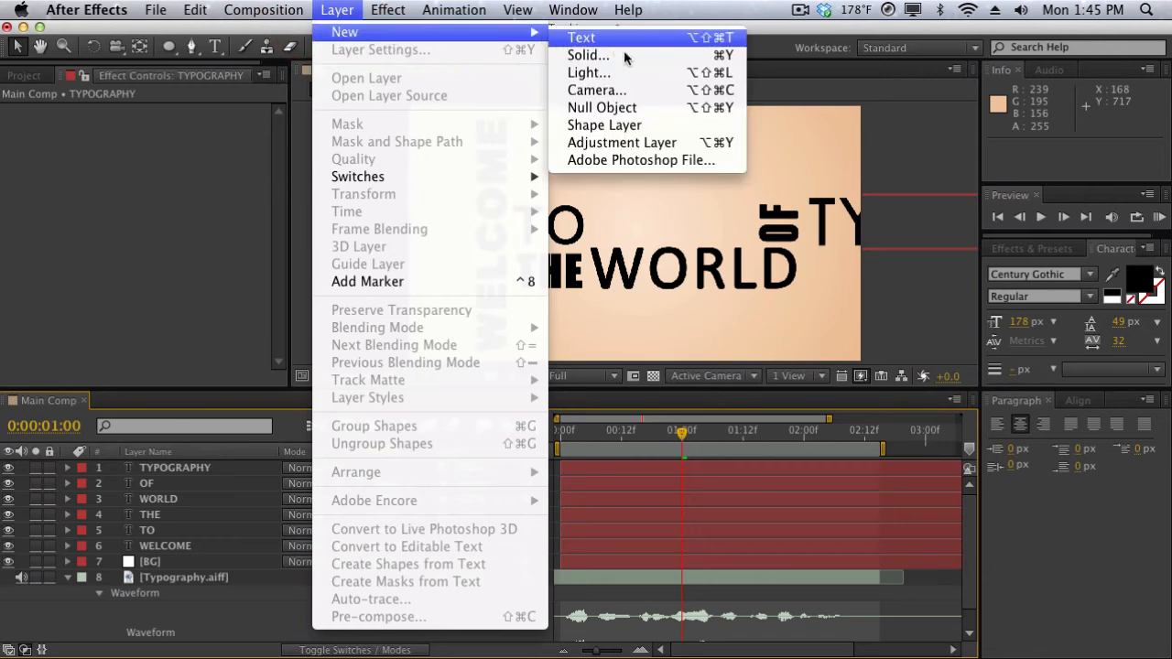
{"action": "left_click", "coordinate": [591, 89]}
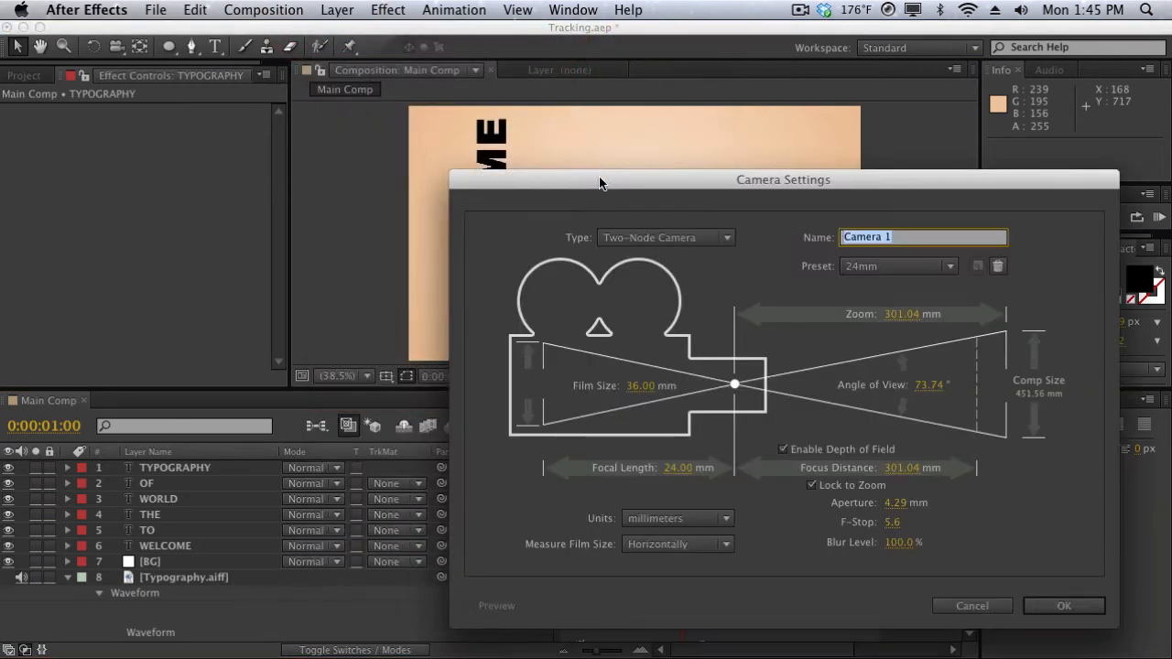
{"action": "left_click_drag", "start_coordinate": [599, 181], "coordinate": [429, 152]}
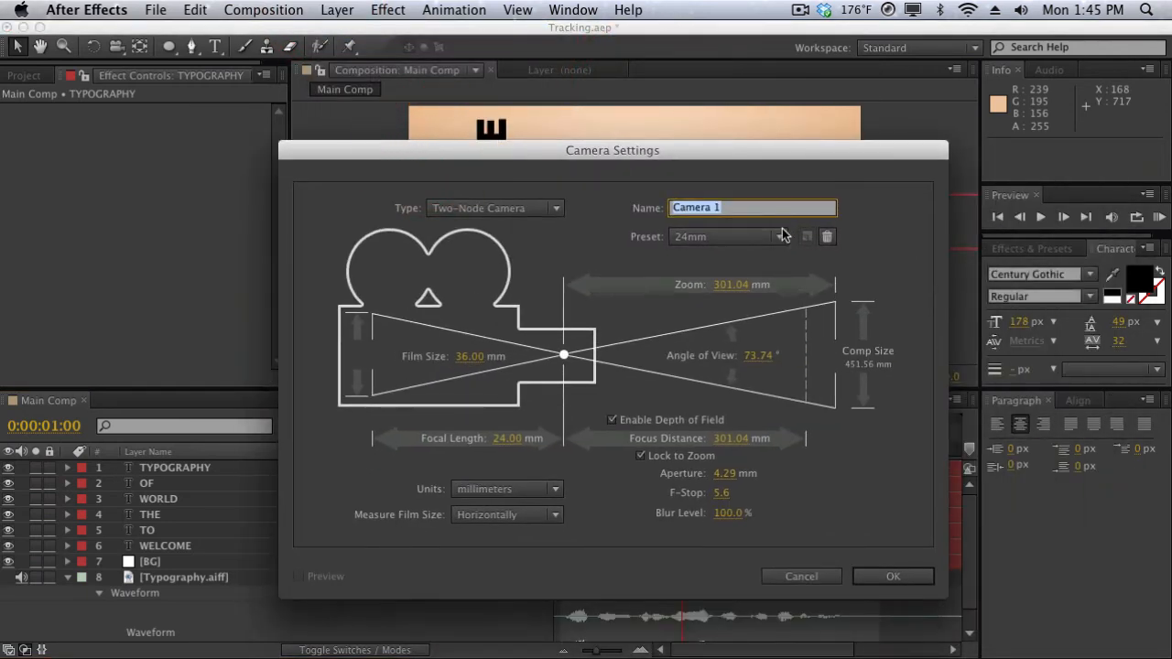
{"action": "left_click", "coordinate": [717, 424]}
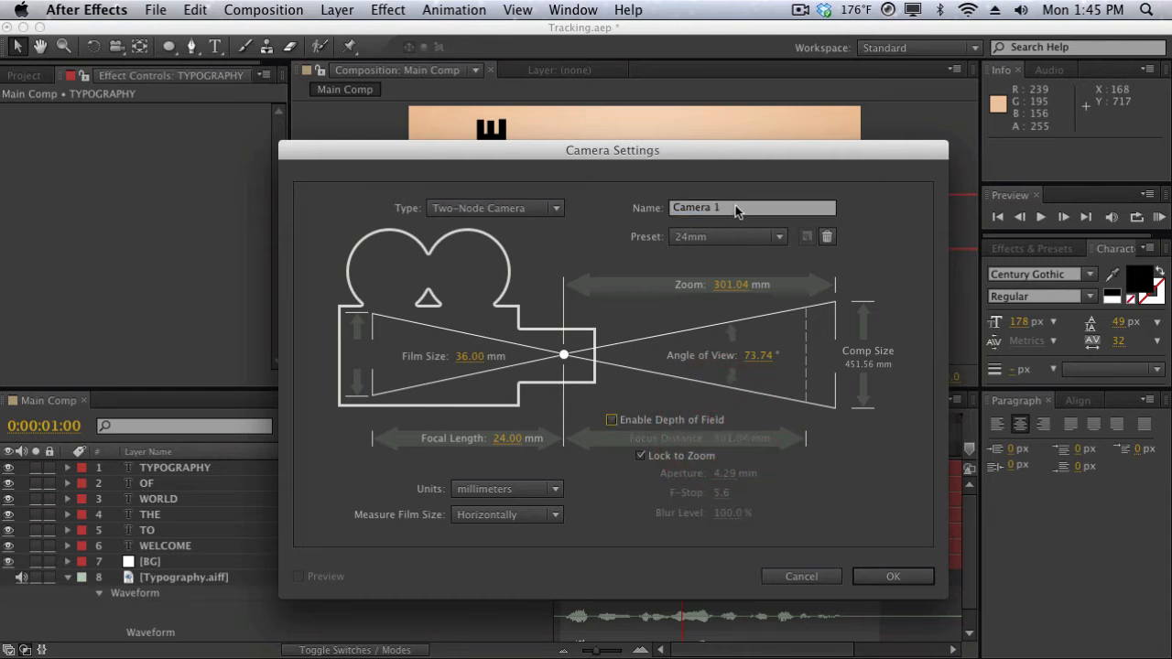
{"action": "left_click", "coordinate": [737, 207]}
{"action": "key", "text": "BackSpace"}
{"action": "key", "text": "BackSpace"}
{"action": "key", "text": "Return"}
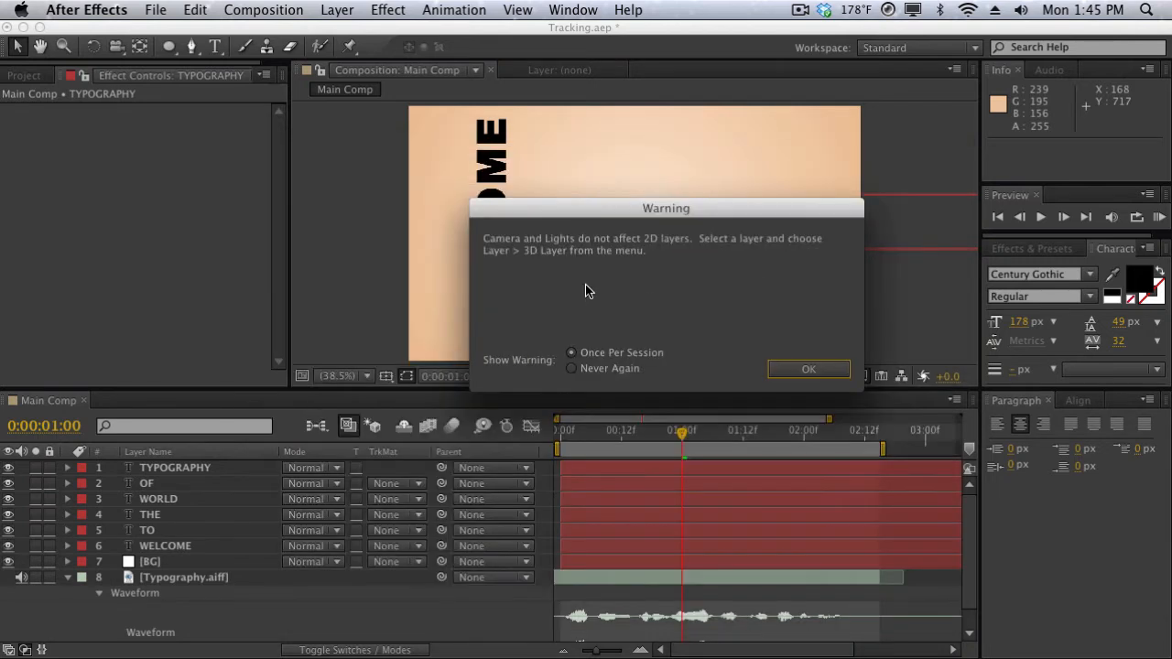
{"action": "left_click", "coordinate": [787, 371]}
- Show the layer switches and make all six text layers, from TYPOGRAPHY to WELCOME, 3D
{"action": "left_click", "coordinate": [414, 651]}
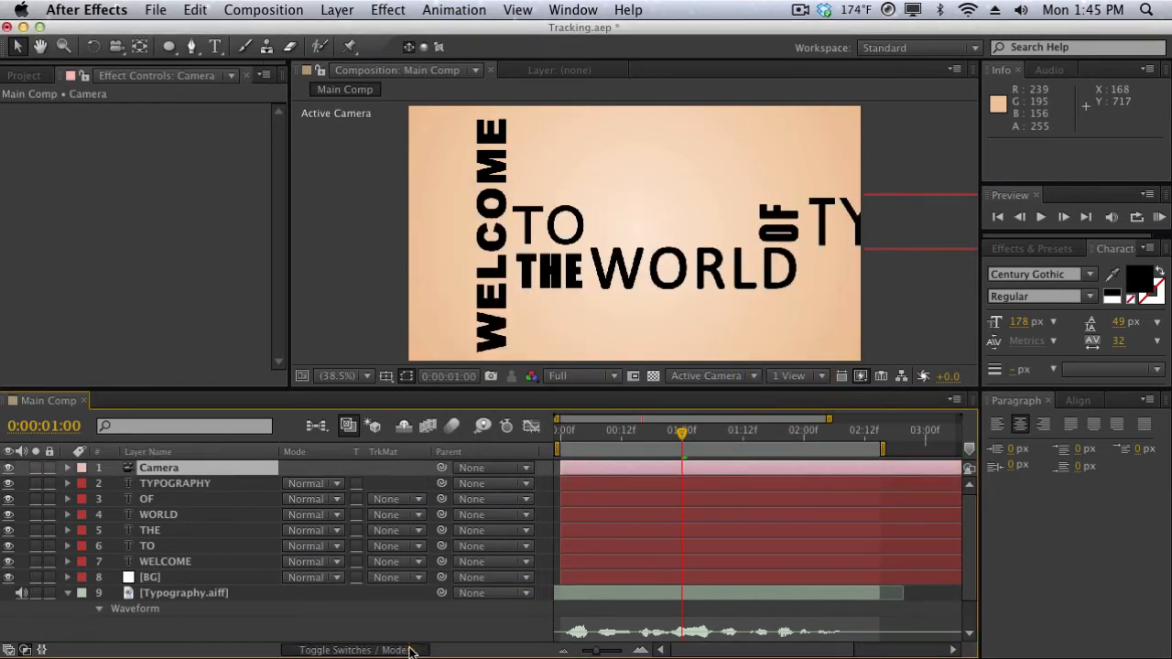
{"action": "left_click_drag", "start_coordinate": [385, 490], "coordinate": [384, 562]}
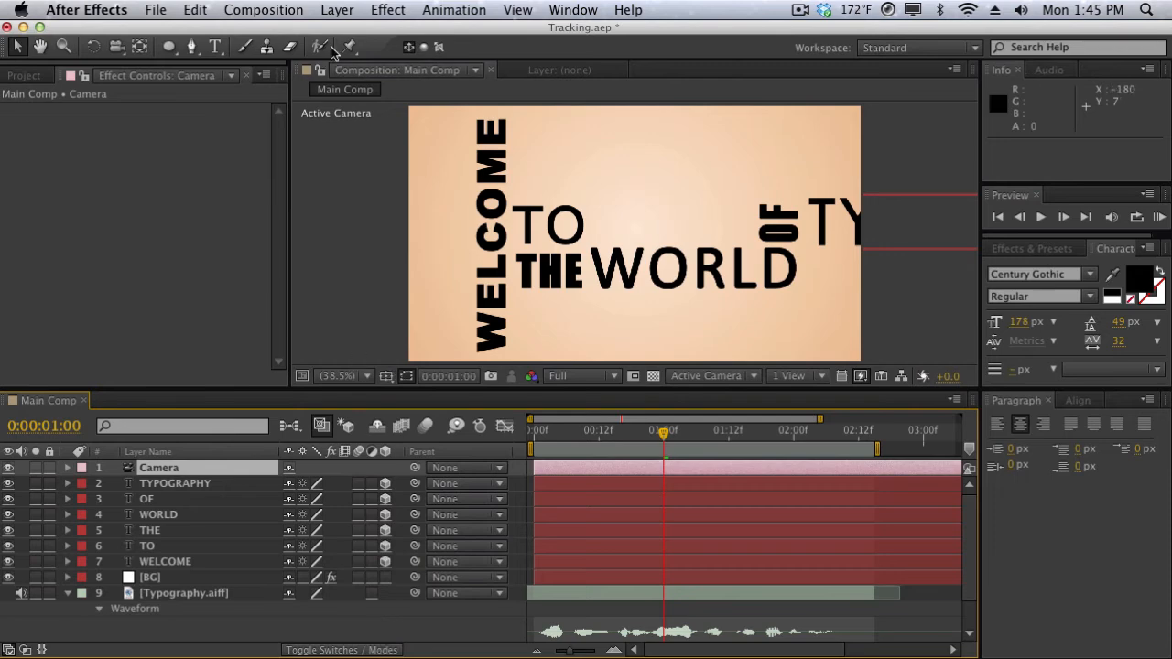
- Add a null object named Control and parent the Camera layer to it
{"action": "left_click", "coordinate": [335, 9]}
{"action": "mouse_move", "coordinate": [403, 32]}
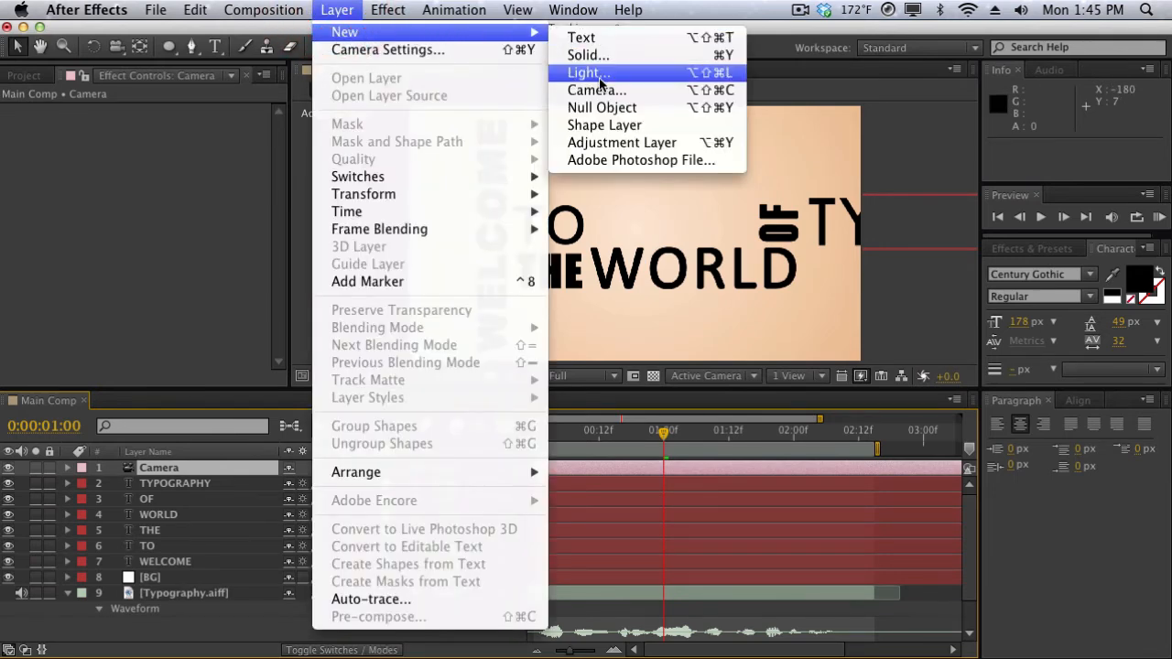
{"action": "left_click", "coordinate": [602, 107]}
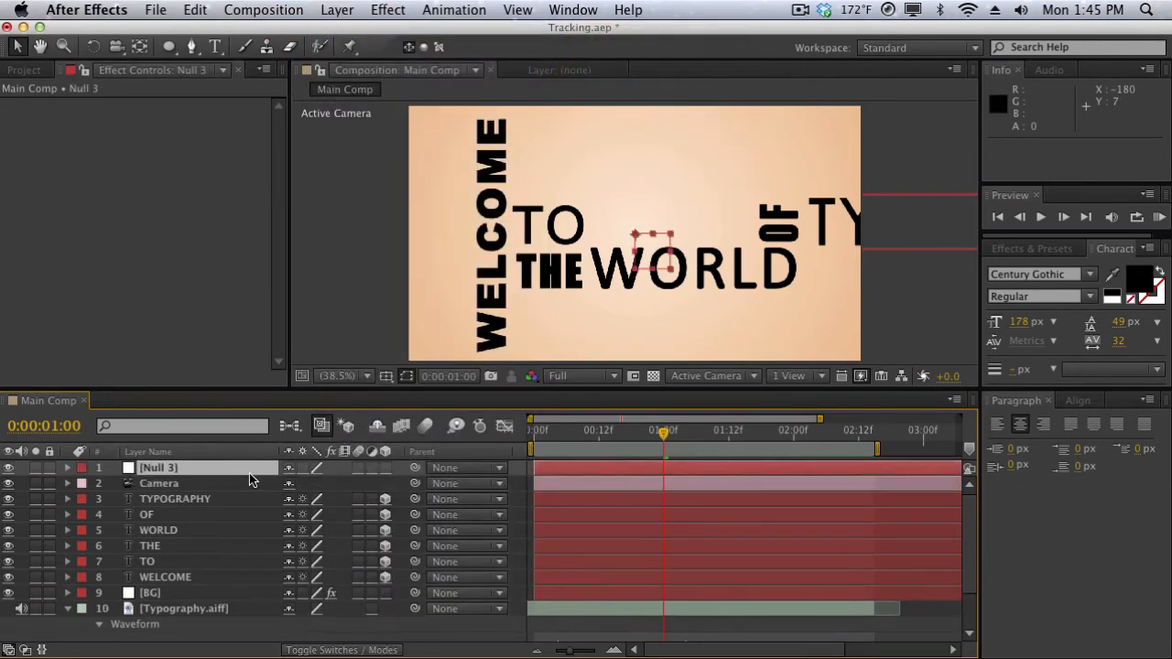
{"action": "key", "text": "Return"}
{"action": "type", "text": "C"}
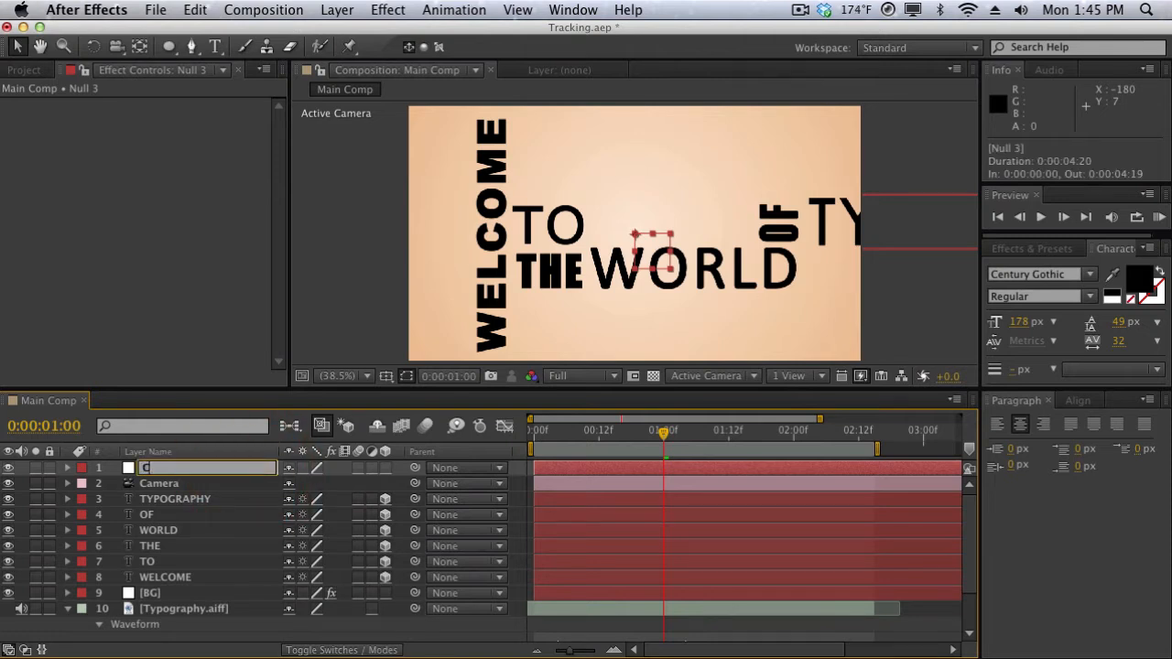
{"action": "type", "text": "ontrol"}
{"action": "key", "text": "Return"}
{"action": "left_click", "coordinate": [225, 483]}
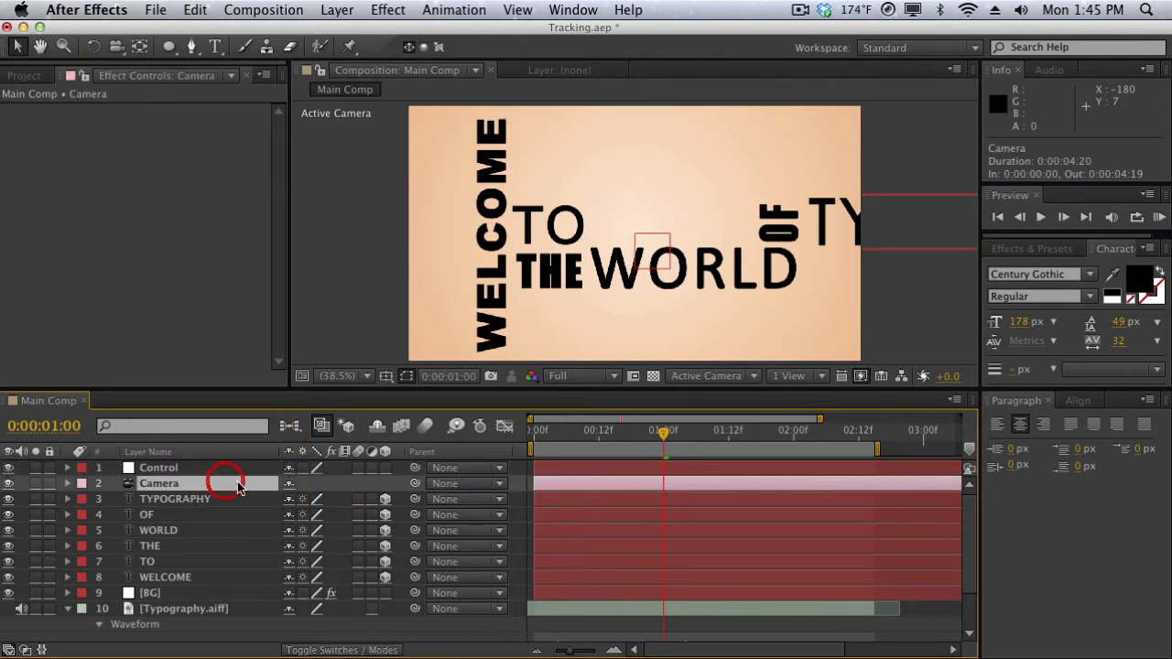
{"action": "left_click_drag", "start_coordinate": [415, 483], "coordinate": [252, 470]}
- Preview the narration from the start and add layer markers to the Control null in time with the spoken words
{"action": "left_click", "coordinate": [252, 468]}
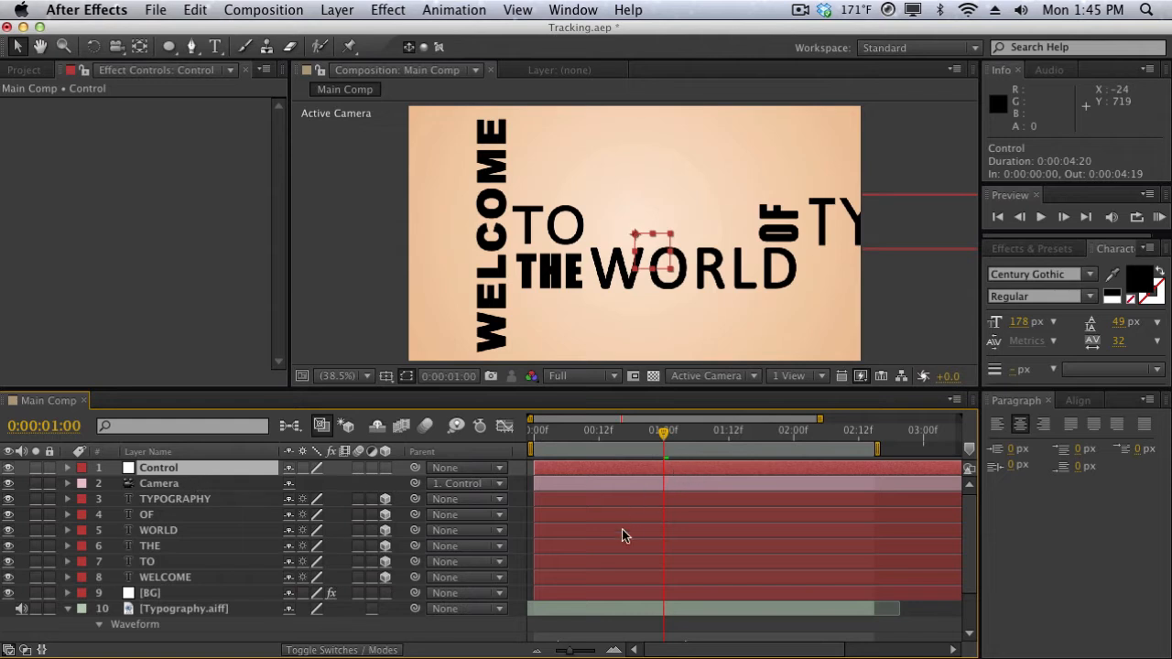
{"action": "scroll", "coordinate": [622, 530], "scroll_direction": "down", "scroll_amount": 2}
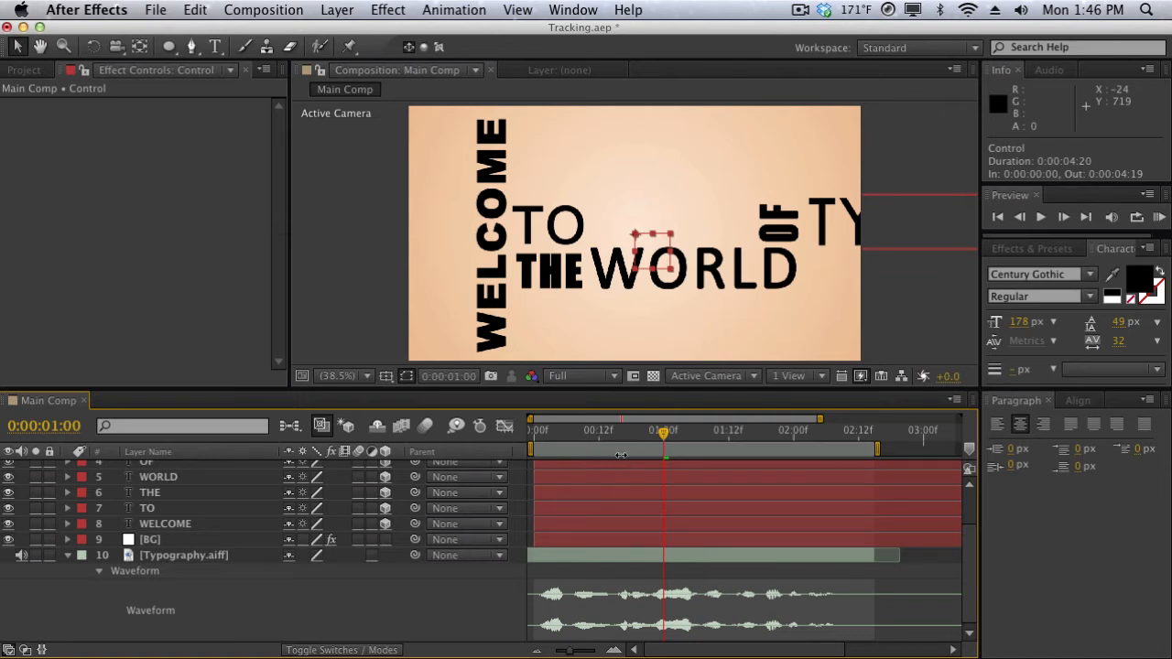
{"action": "left_click_drag", "start_coordinate": [620, 431], "coordinate": [517, 436]}
{"action": "key", "text": "KP_0"}
{"action": "key", "text": "KP_Multiply"}
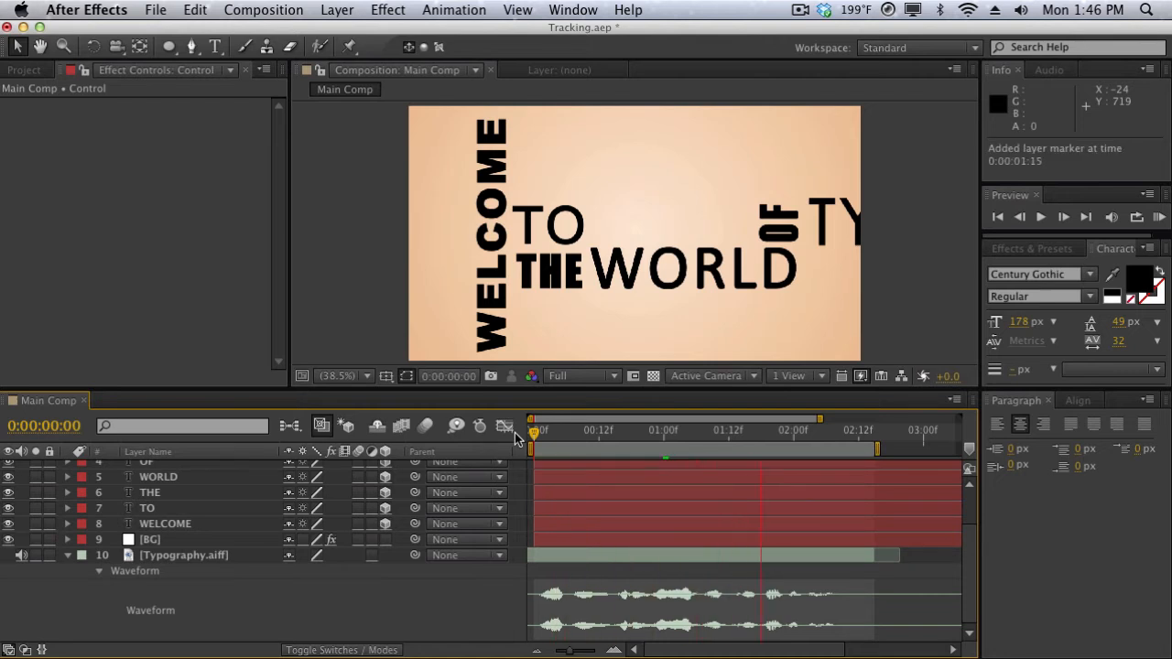
{"action": "left_click", "coordinate": [527, 316]}
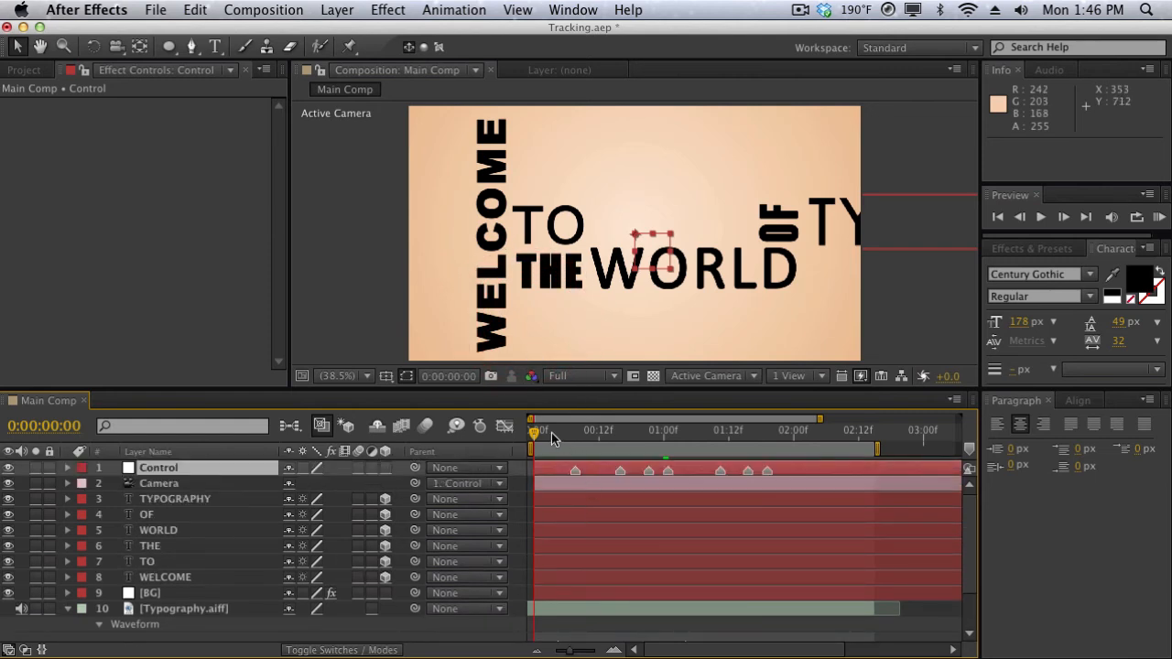
- Preview the marker timing against the narration and shift the first Control marker slightly earlier
{"action": "left_click_drag", "start_coordinate": [551, 432], "coordinate": [575, 441]}
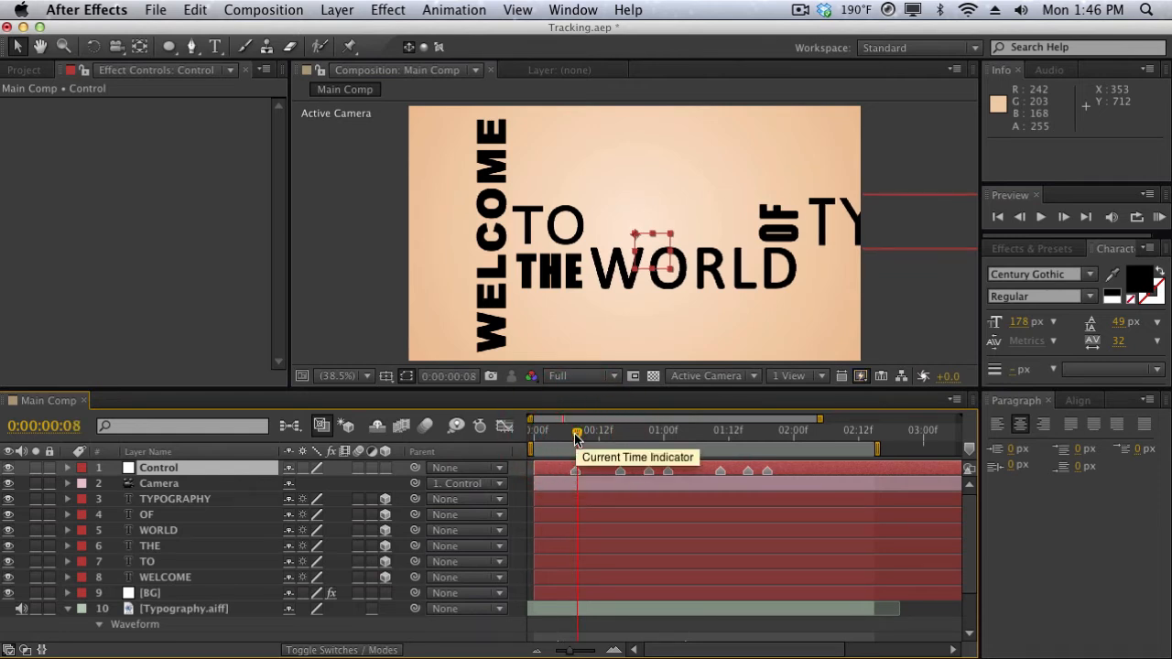
{"action": "key", "text": "KP_0"}
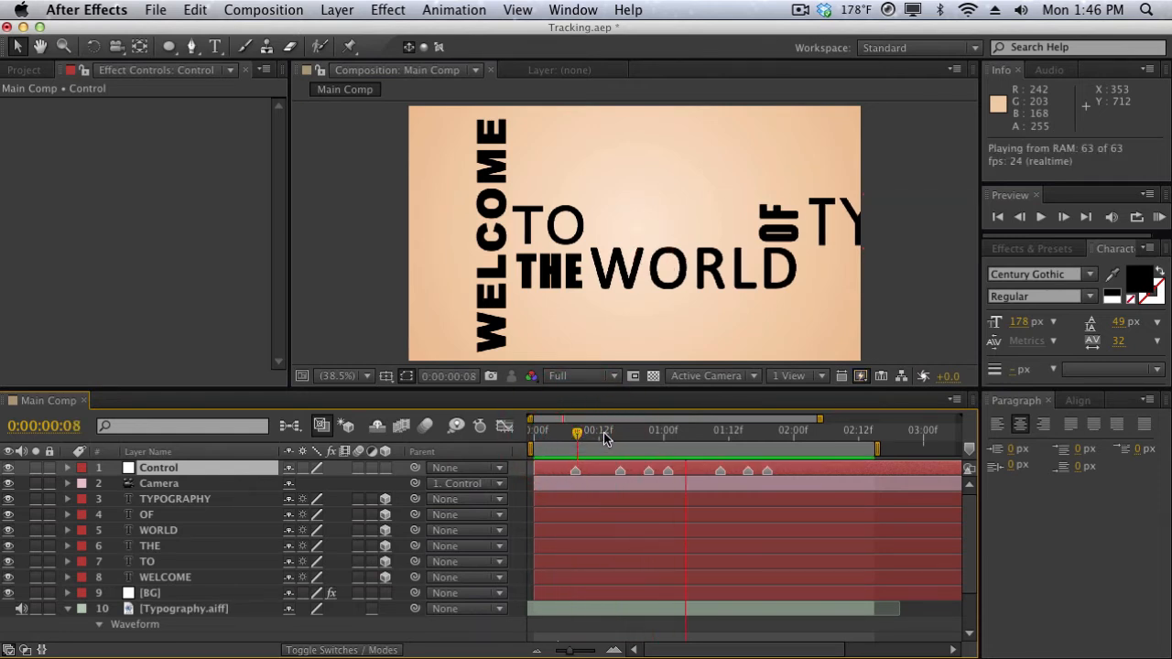
{"action": "left_click_drag", "start_coordinate": [576, 470], "coordinate": [569, 469]}
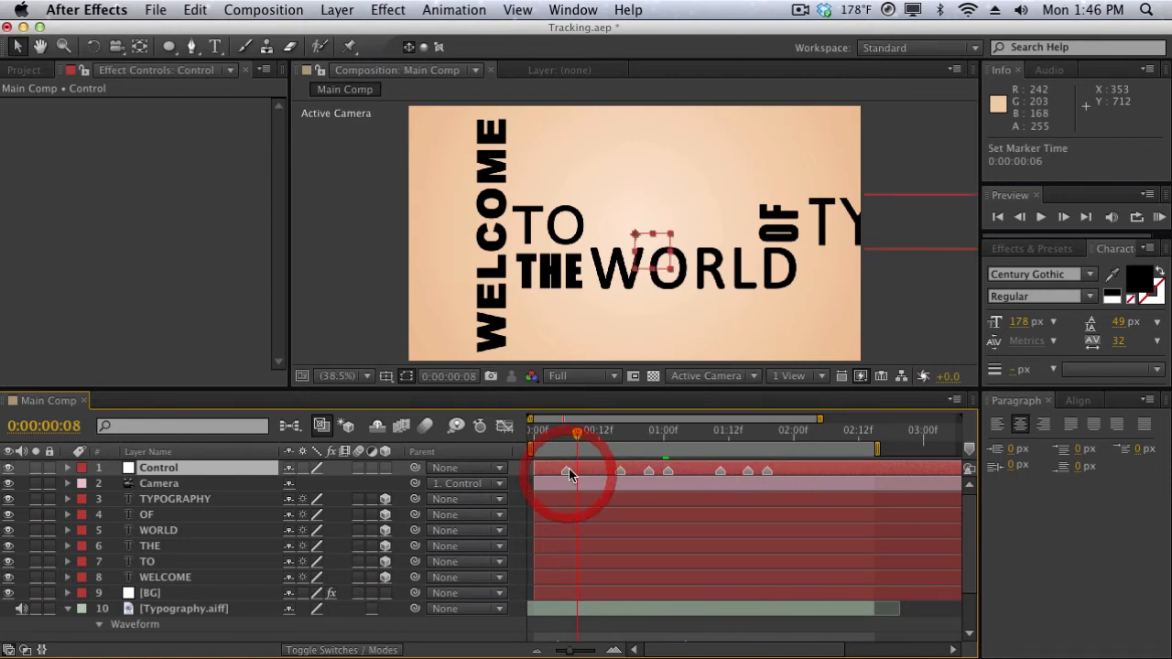
- Delete the last layer marker on the Control null
{"action": "double_click", "coordinate": [766, 470]}
{"action": "left_click", "coordinate": [806, 630]}
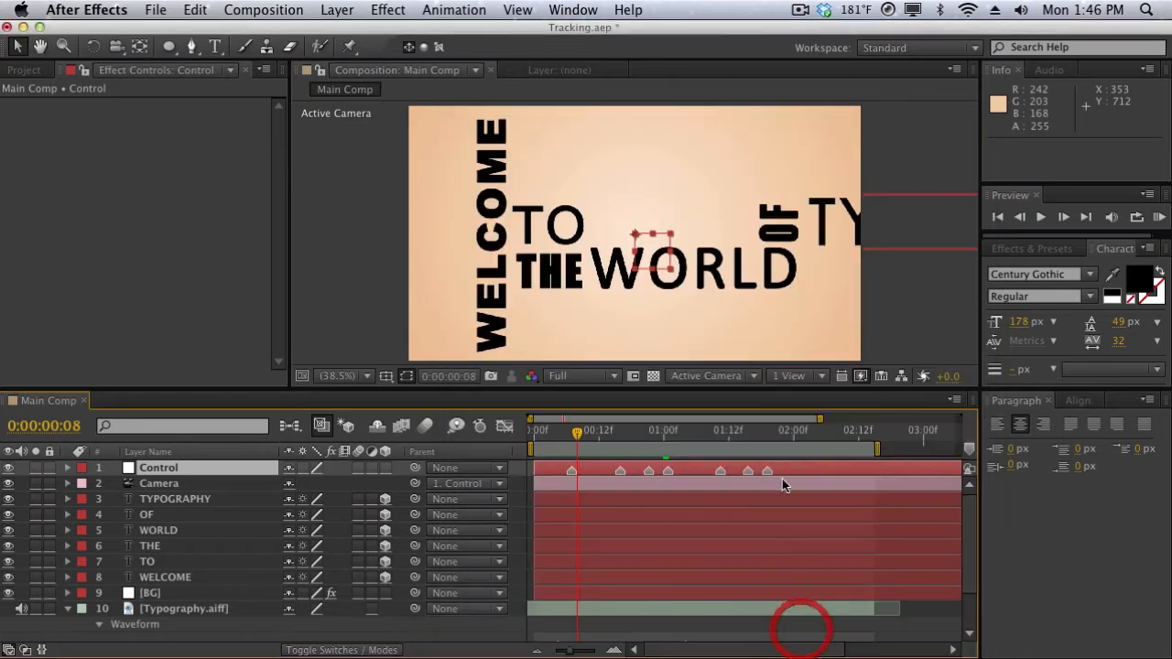
{"action": "right_click", "coordinate": [767, 473]}
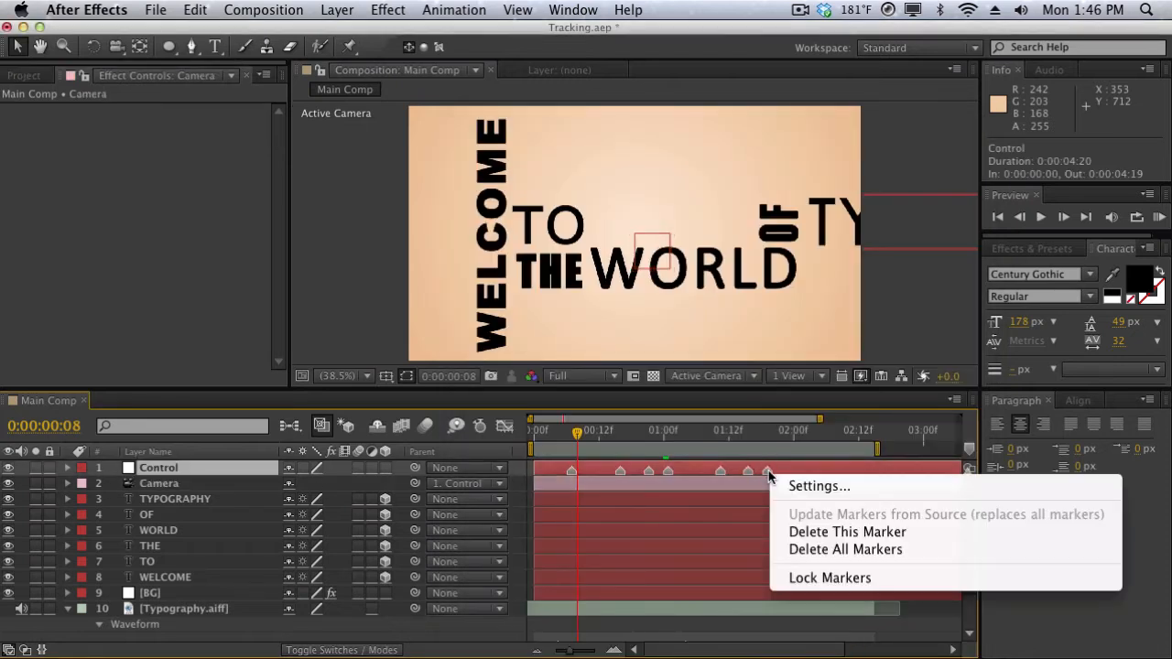
{"action": "left_click", "coordinate": [806, 532]}
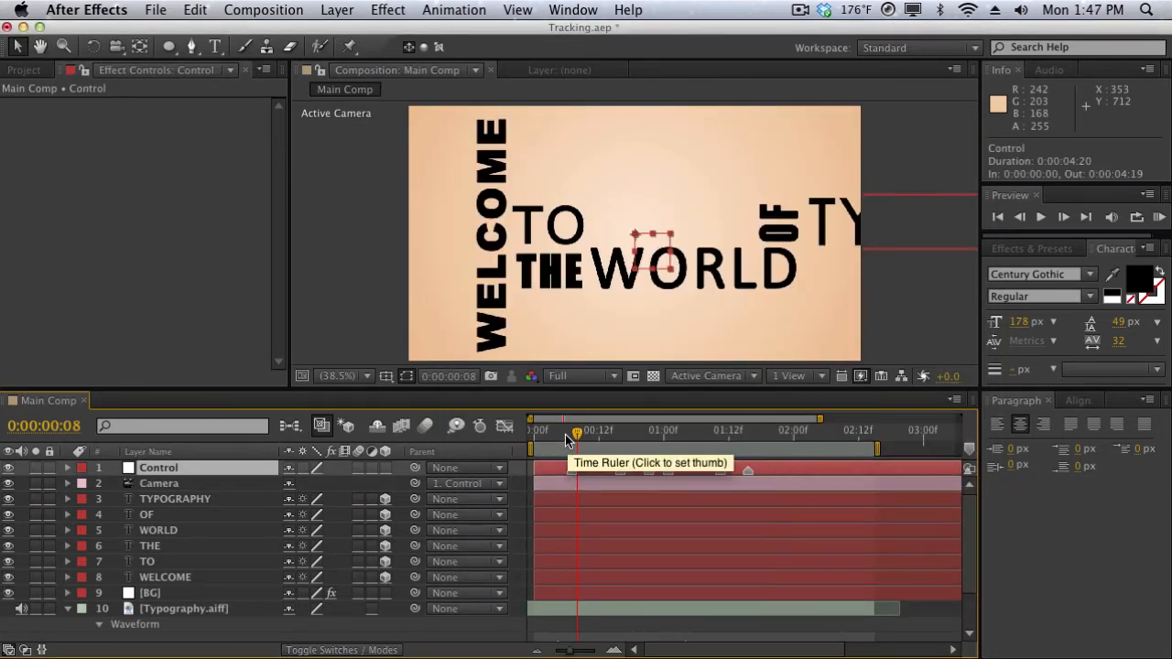
- Return to the start of the composition, reveal the Control null's Position and make Control a 3D layer
{"action": "left_click_drag", "start_coordinate": [566, 440], "coordinate": [535, 423]}
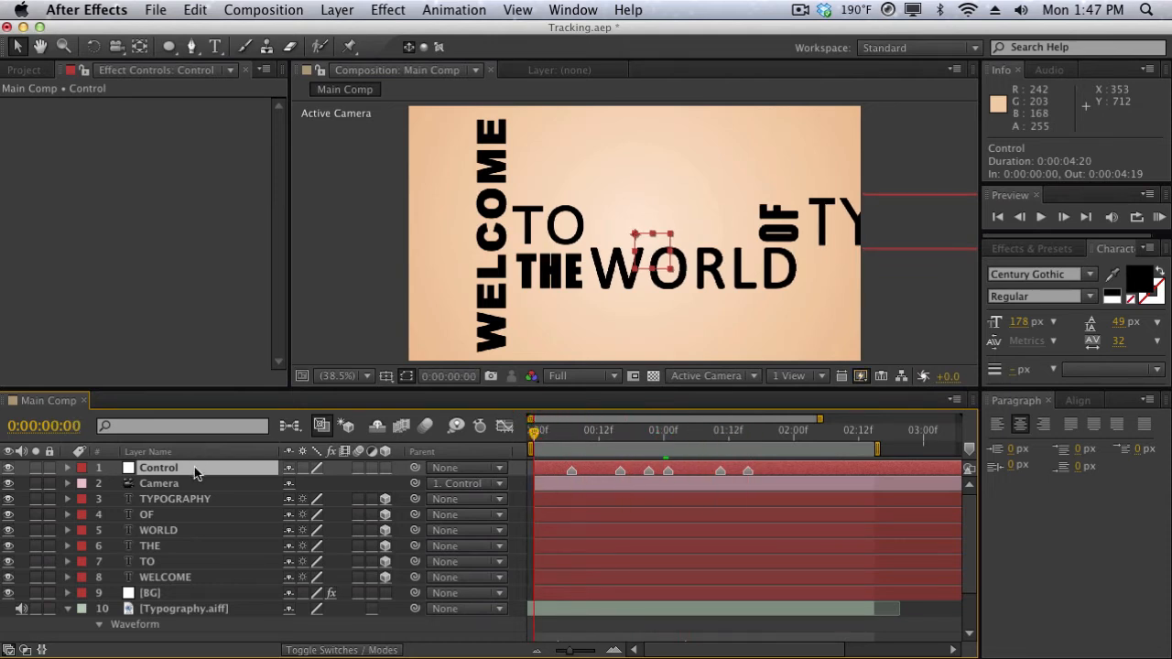
{"action": "key", "text": "p"}
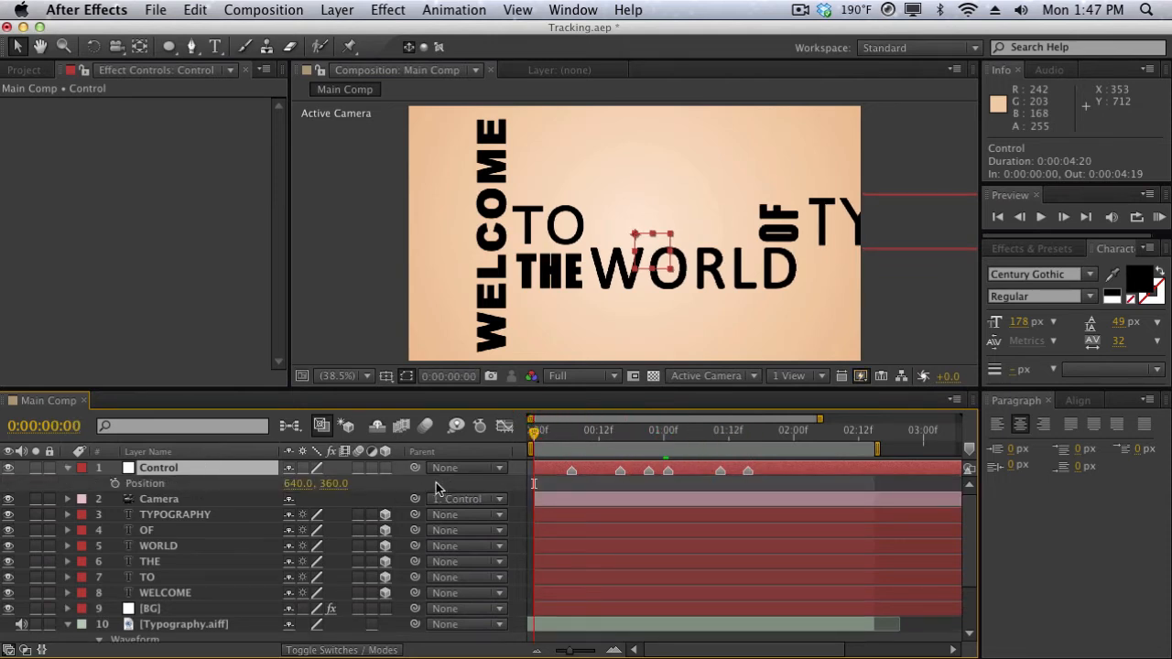
{"action": "left_click", "coordinate": [386, 469]}
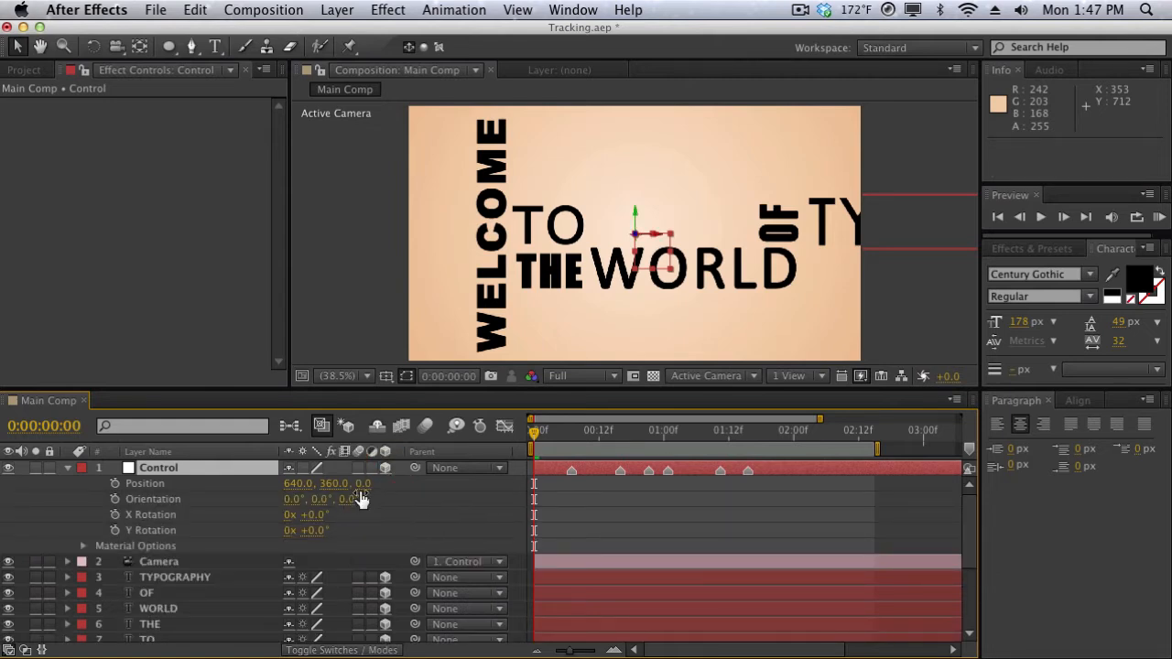
- Set the Control null's Z Orientation to 270° so that WELCOME reads horizontally
{"action": "key", "text": "super+z"}
{"action": "left_click_drag", "start_coordinate": [350, 500], "coordinate": [265, 502]}
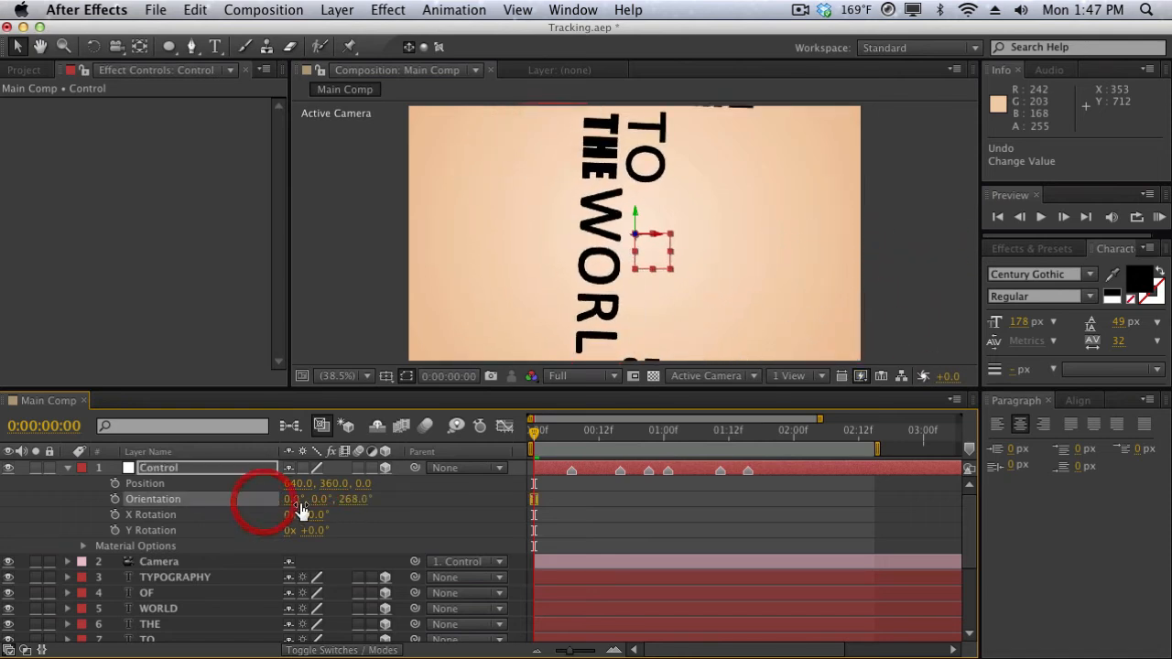
{"action": "left_click", "coordinate": [351, 499]}
{"action": "type", "text": "270"}
{"action": "key", "text": "Return"}
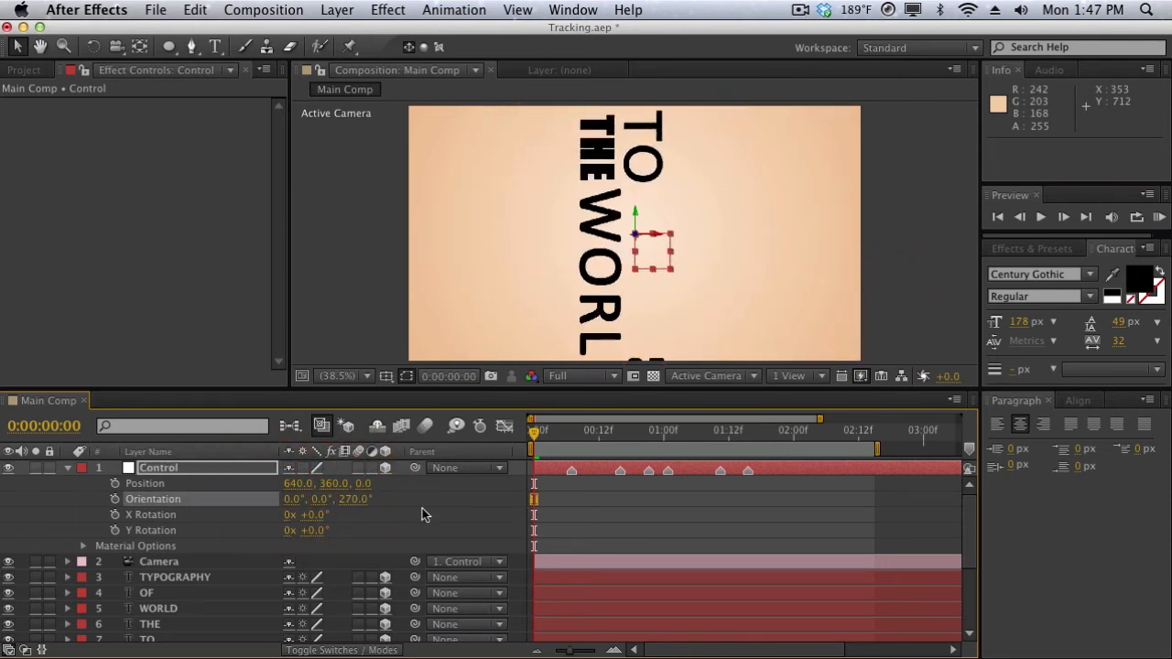
- Set the Control null's Position to 234, 383, 248 to centre and enlarge WELCOME, and preview the composition
{"action": "left_click_drag", "start_coordinate": [334, 484], "coordinate": [196, 484]}
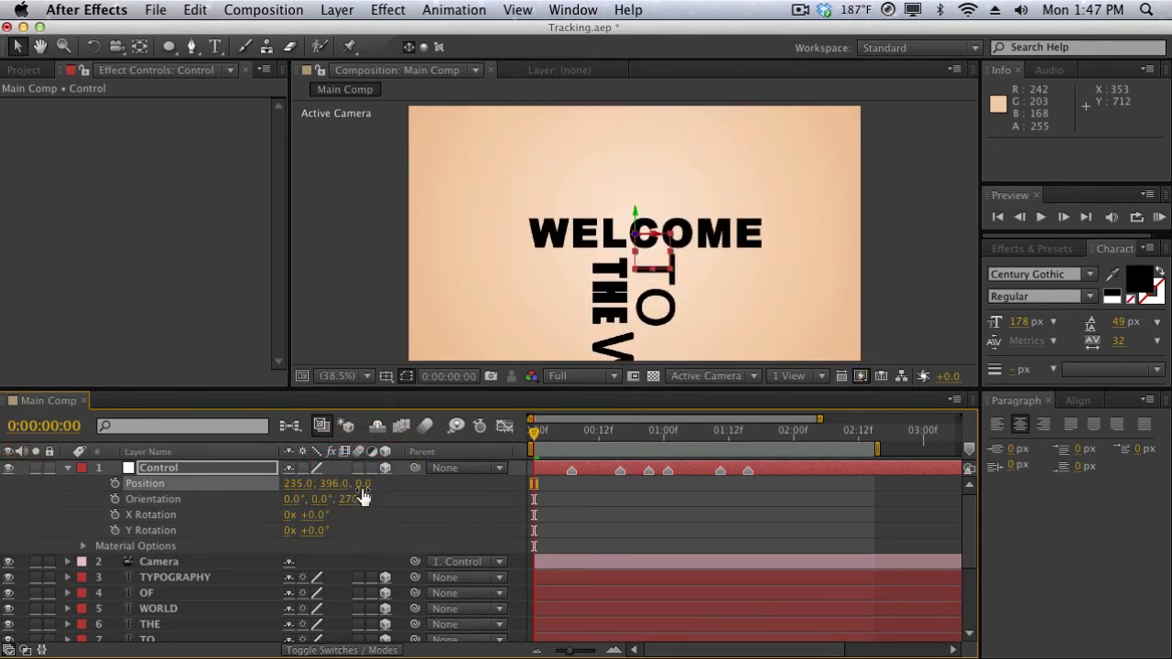
{"action": "left_click_drag", "start_coordinate": [366, 485], "coordinate": [557, 452]}
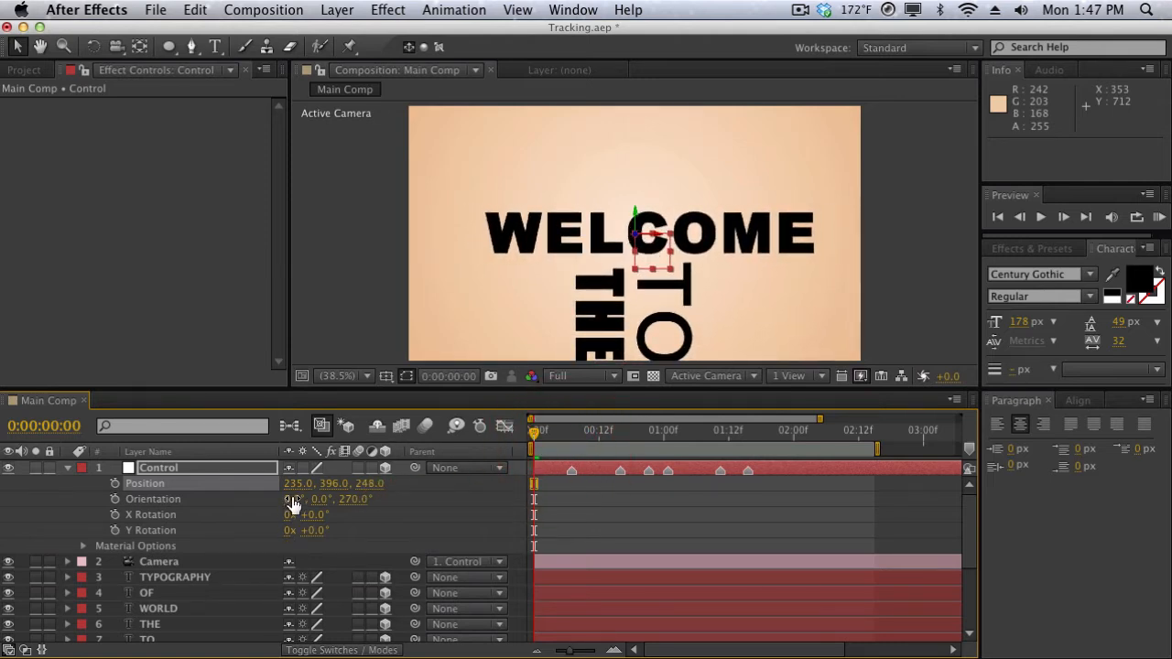
{"action": "left_click_drag", "start_coordinate": [296, 485], "coordinate": [384, 488]}
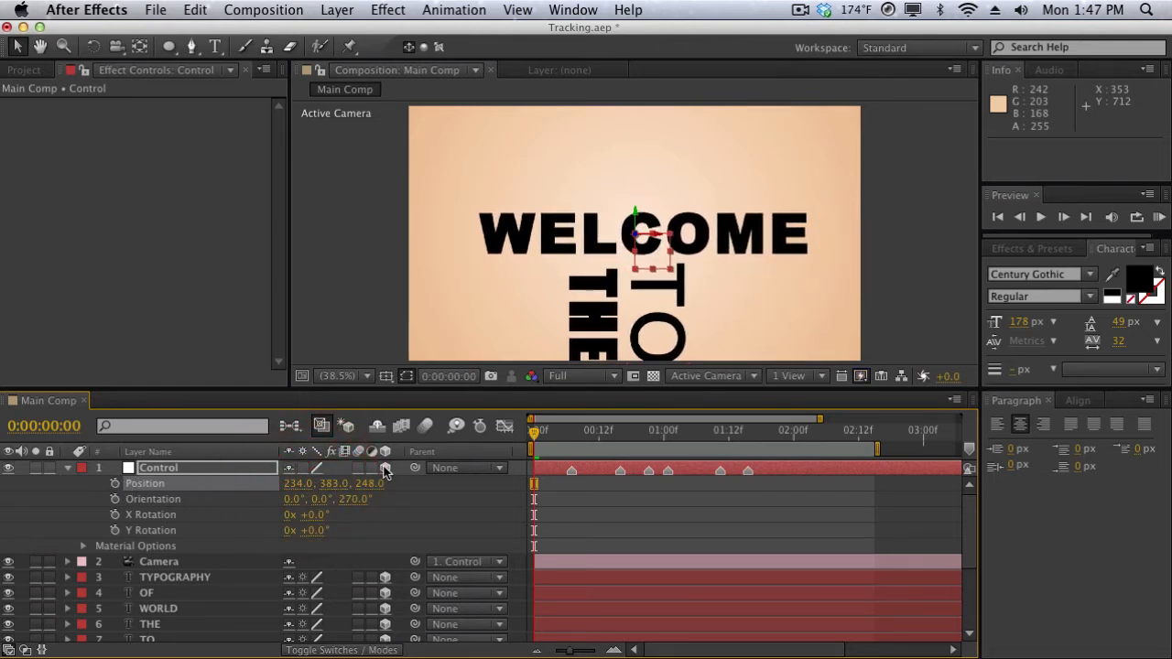
{"action": "key", "text": "KP_0"}
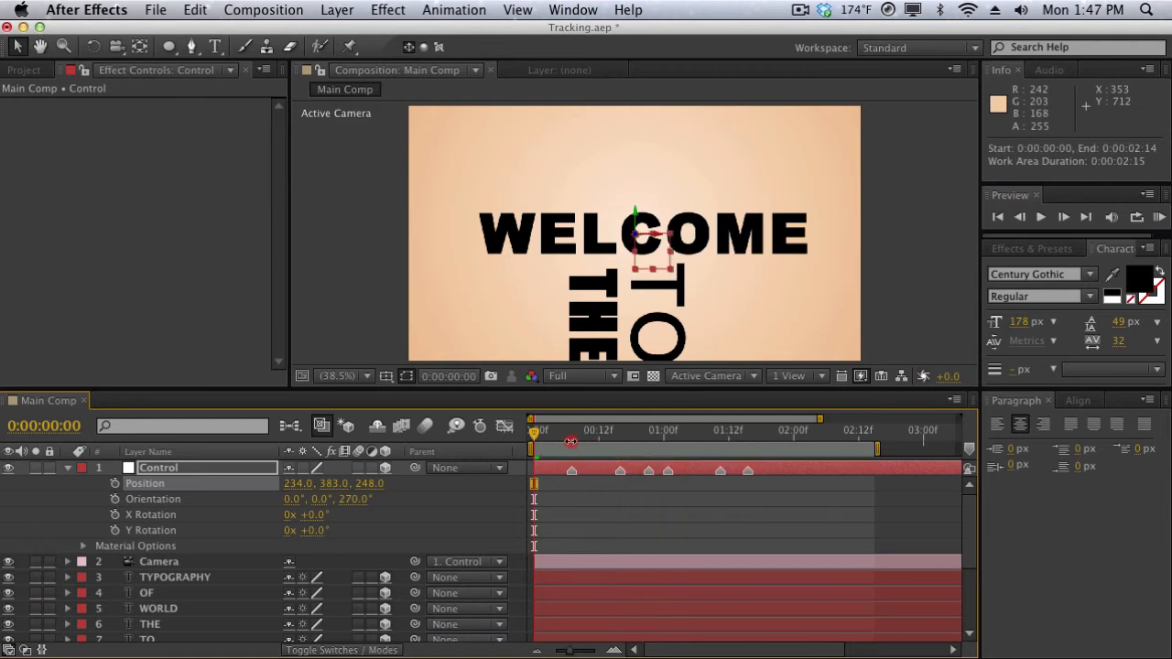
- Add Position keyframes to the Control null at 0:00:00:07 and 0:00:00:15 to hold the view on WELCOME
{"action": "left_click", "coordinate": [571, 432]}
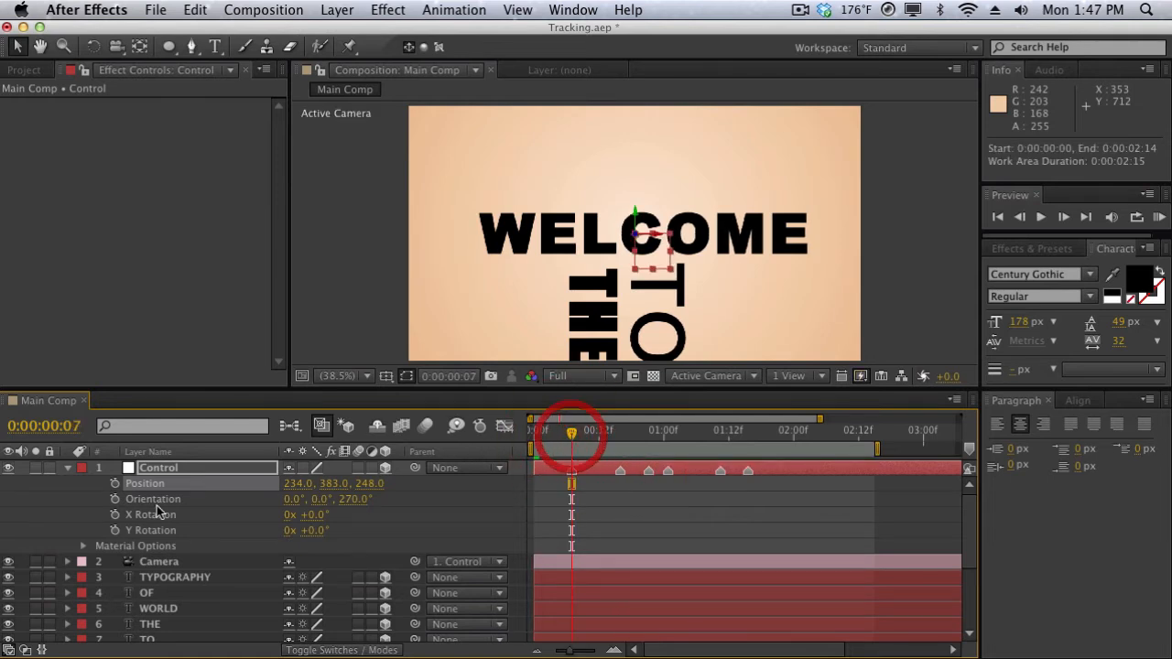
{"action": "left_click", "coordinate": [115, 484]}
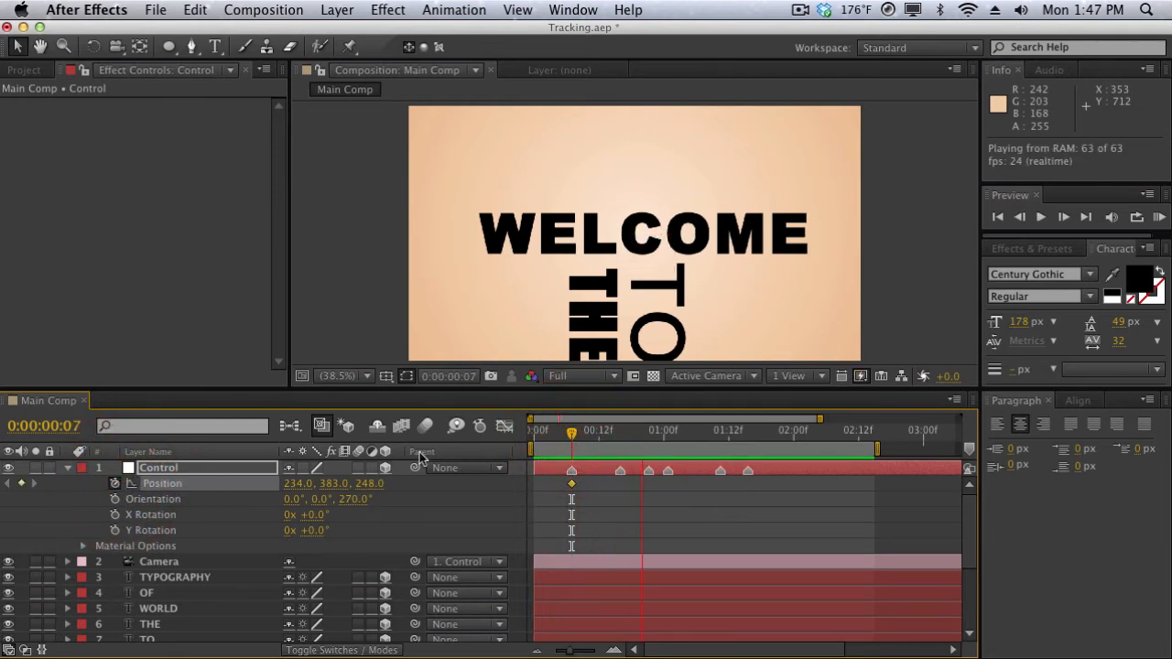
{"action": "left_click", "coordinate": [614, 433]}
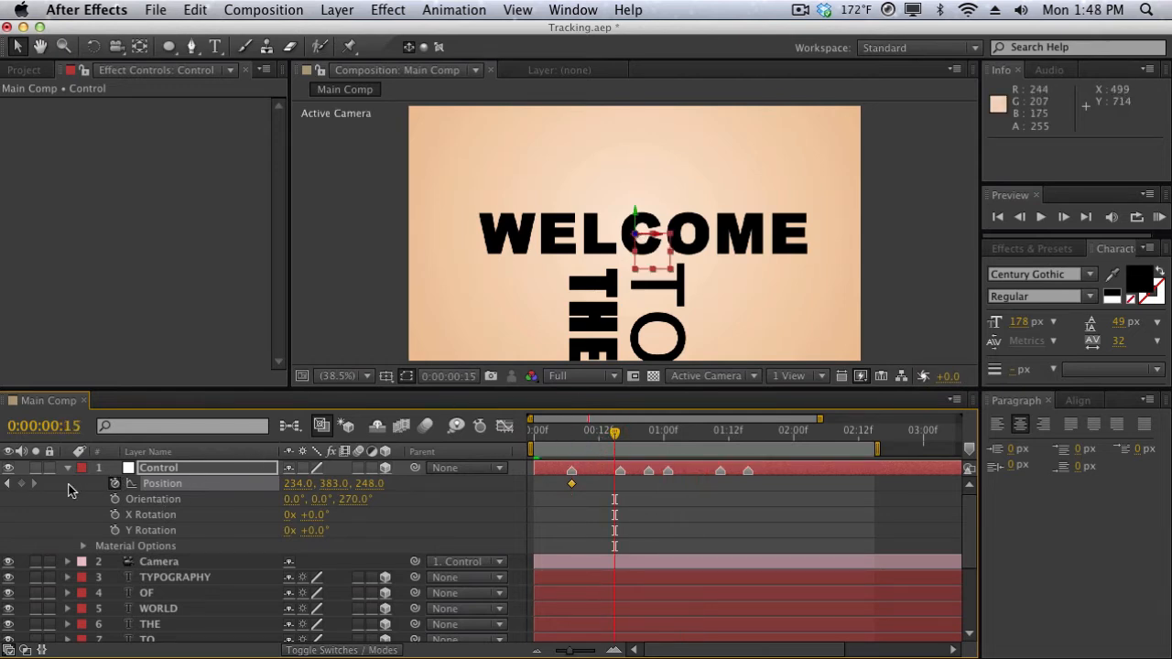
{"action": "left_click", "coordinate": [21, 483]}
- Add Orientation keyframes to the Control null at 0:00:00:07 and 0:00:00:15, matching its Position keyframes
{"action": "left_click_drag", "start_coordinate": [580, 434], "coordinate": [620, 434]}
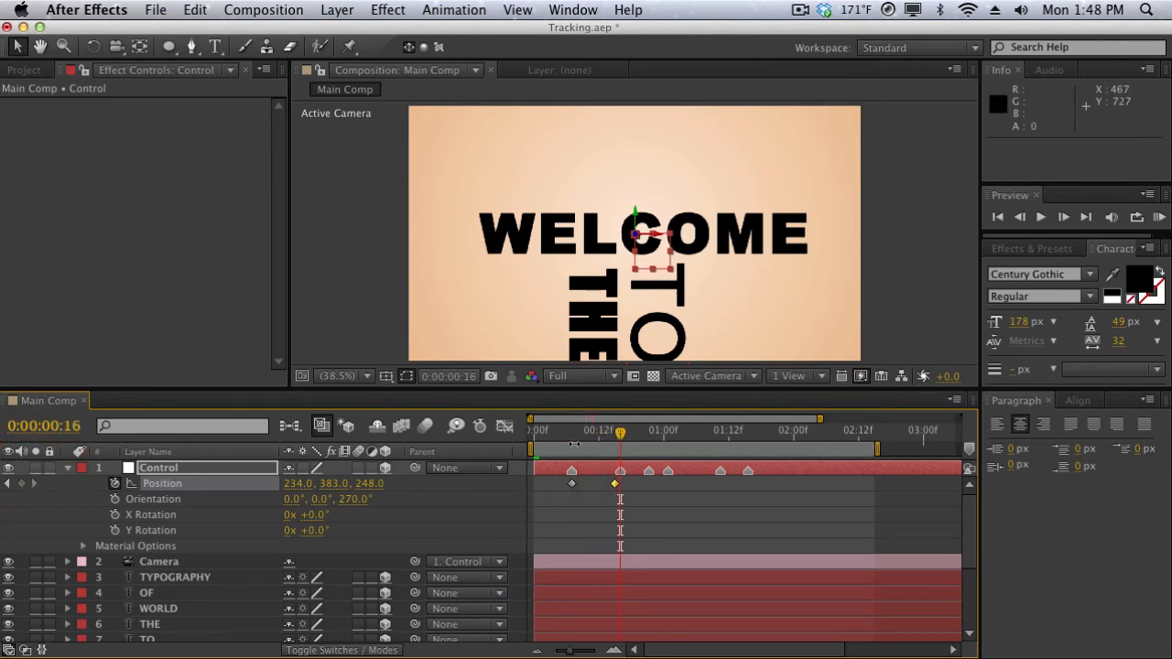
{"action": "left_click", "coordinate": [571, 445]}
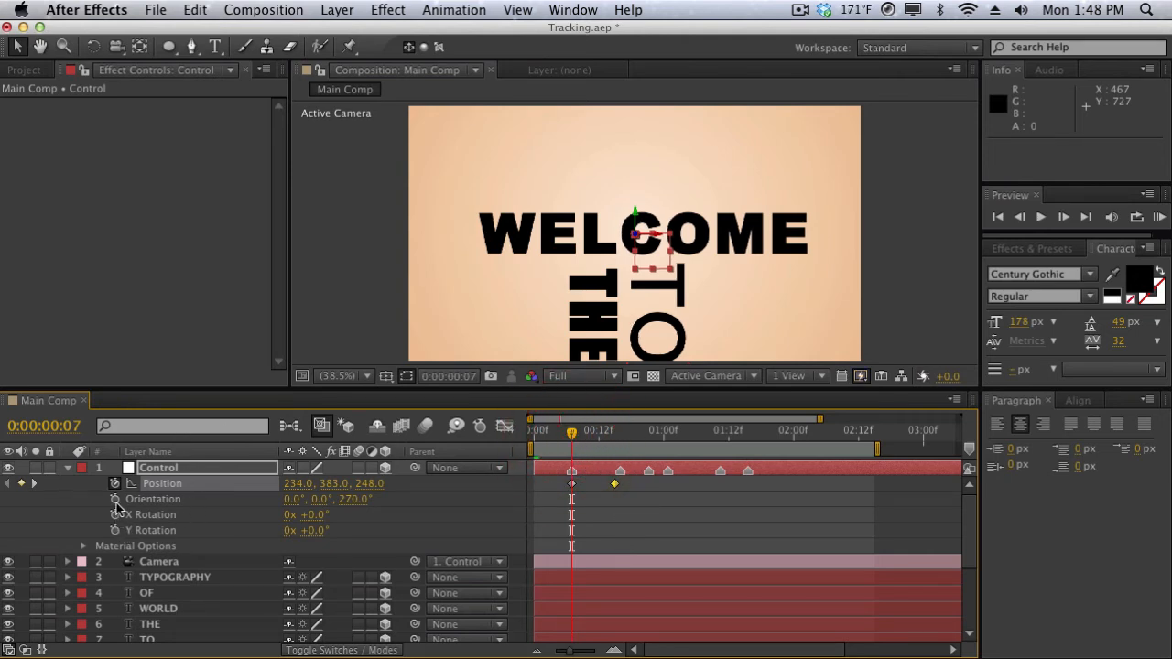
{"action": "left_click", "coordinate": [114, 499]}
{"action": "key", "text": "k"}
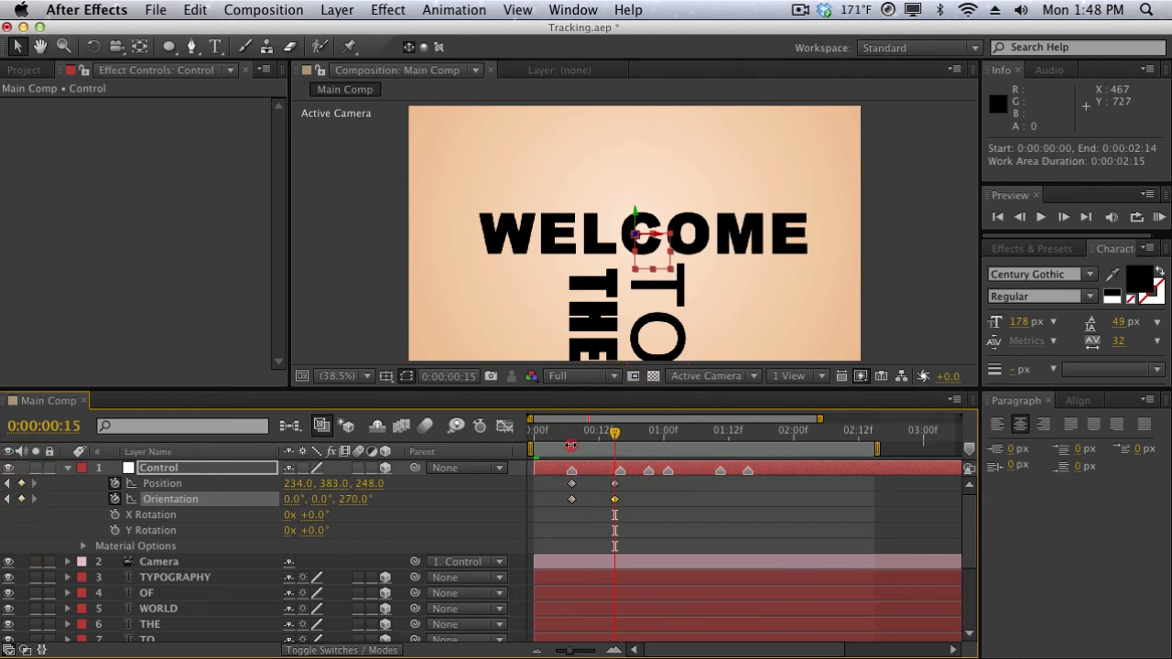
- At 0:00:00:16, set Control's Position to 396, 336, 261 and Z Orientation to 0° for TO, and hold both with keyframes at 0:00:00:20
{"action": "left_click", "coordinate": [584, 436]}
{"action": "left_click_drag", "start_coordinate": [612, 437], "coordinate": [617, 437]}
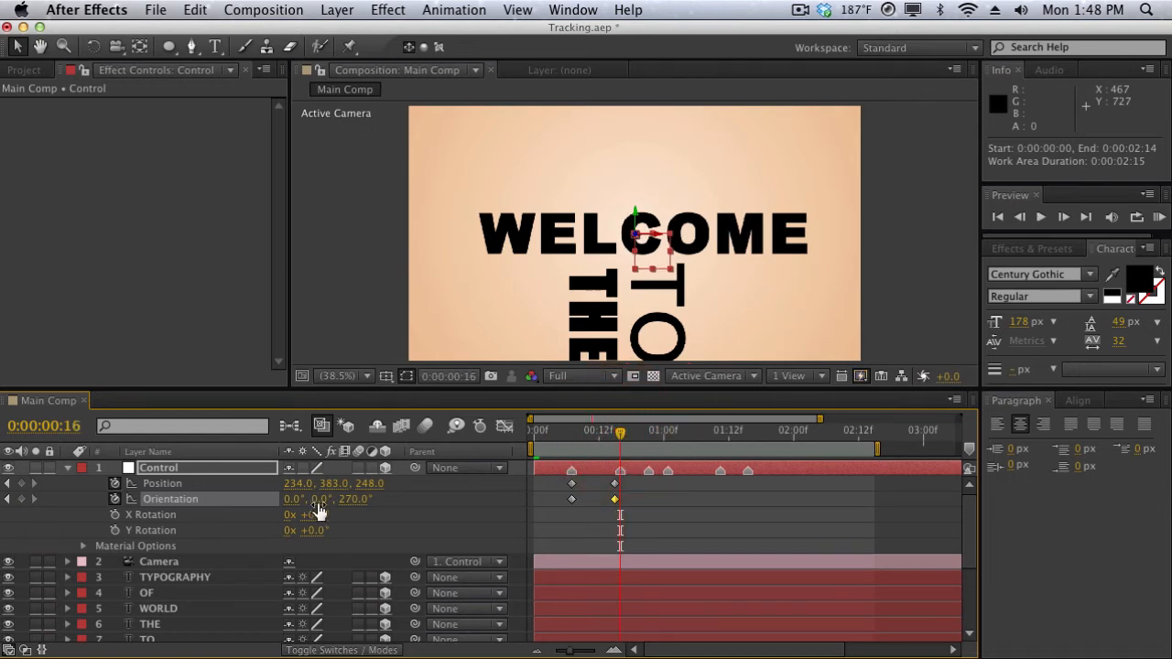
{"action": "left_click_drag", "start_coordinate": [366, 487], "coordinate": [412, 480]}
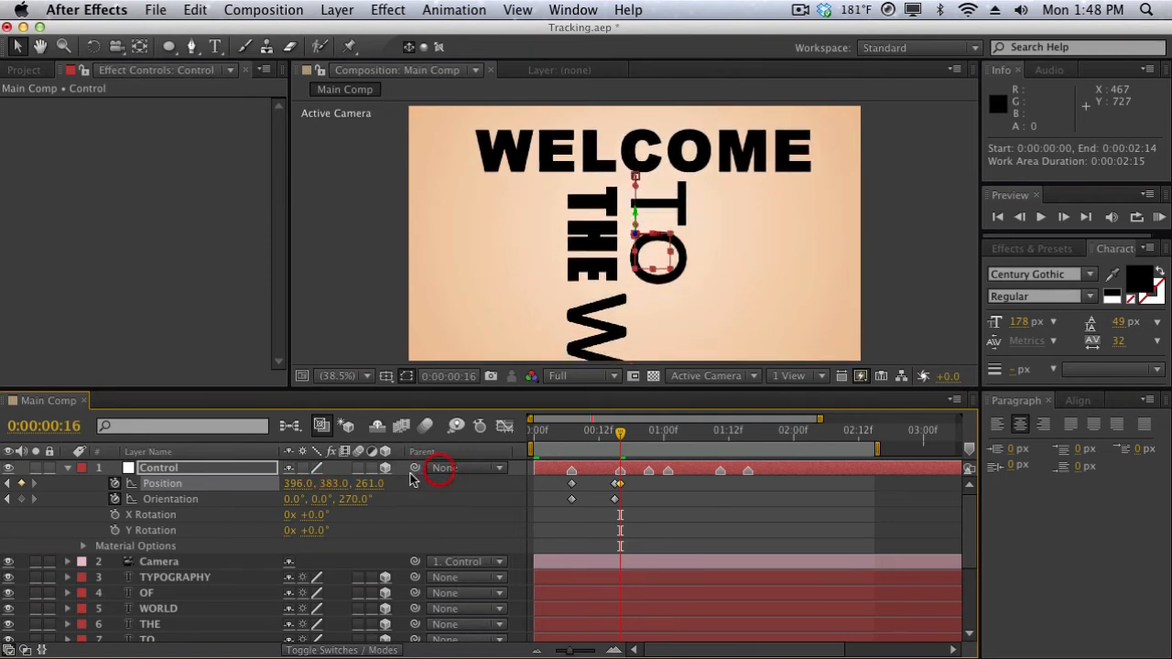
{"action": "left_click", "coordinate": [357, 500]}
{"action": "type", "text": "0"}
{"action": "key", "text": "Return"}
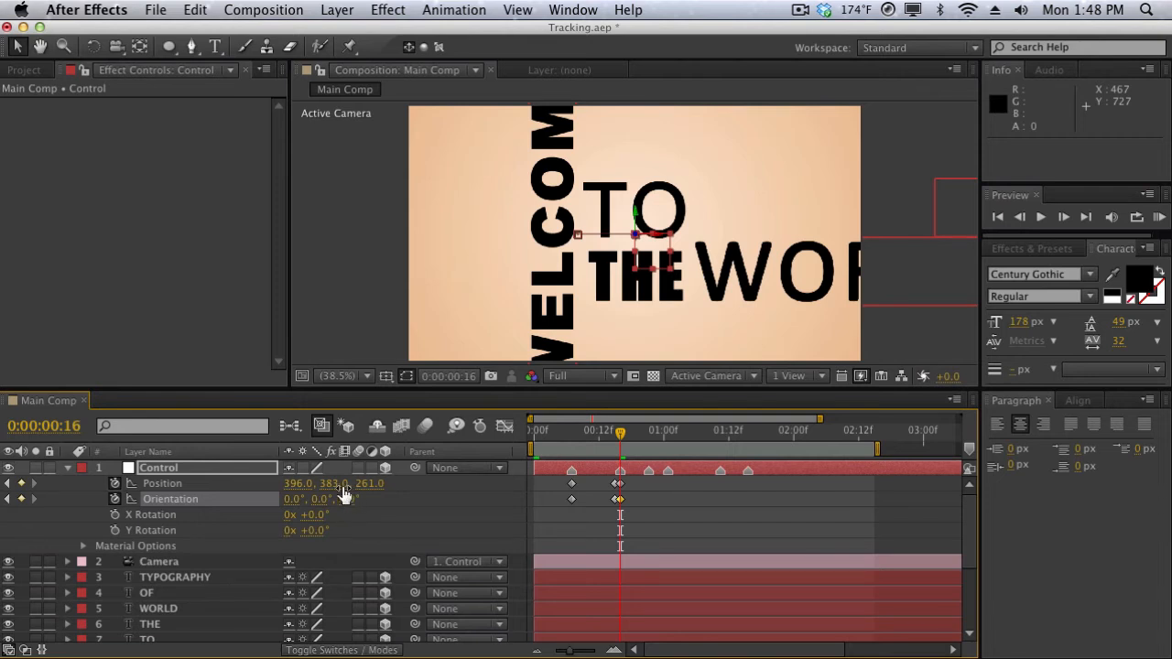
{"action": "left_click_drag", "start_coordinate": [337, 484], "coordinate": [308, 477]}
{"action": "left_click_drag", "start_coordinate": [619, 430], "coordinate": [644, 436]}
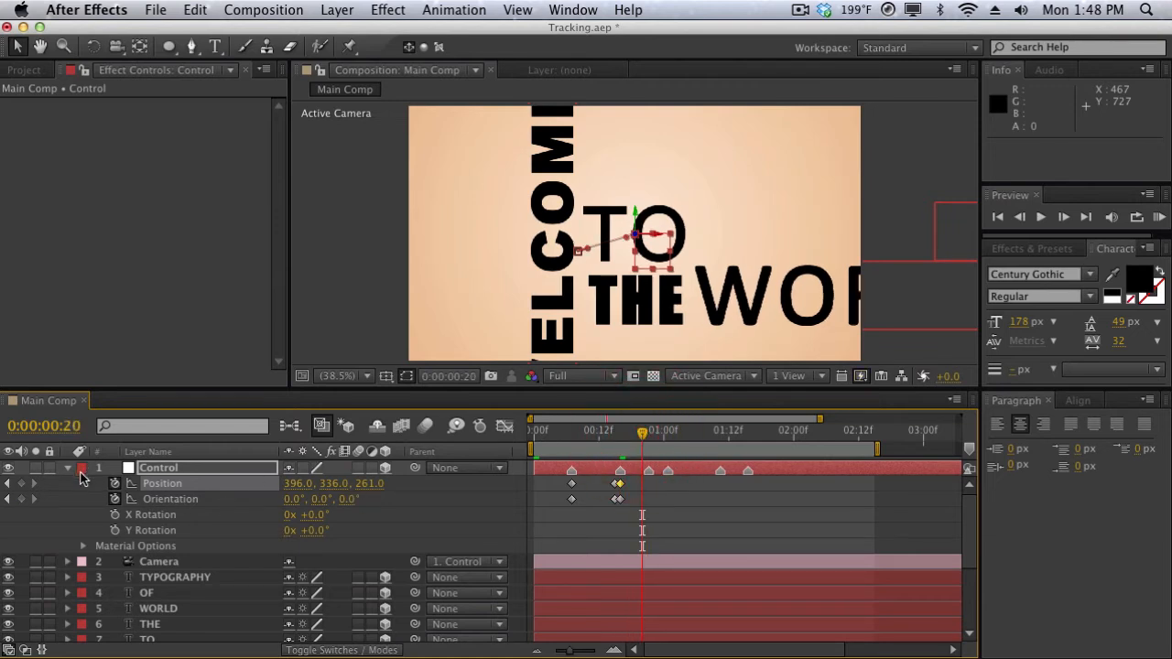
{"action": "left_click", "coordinate": [21, 499]}
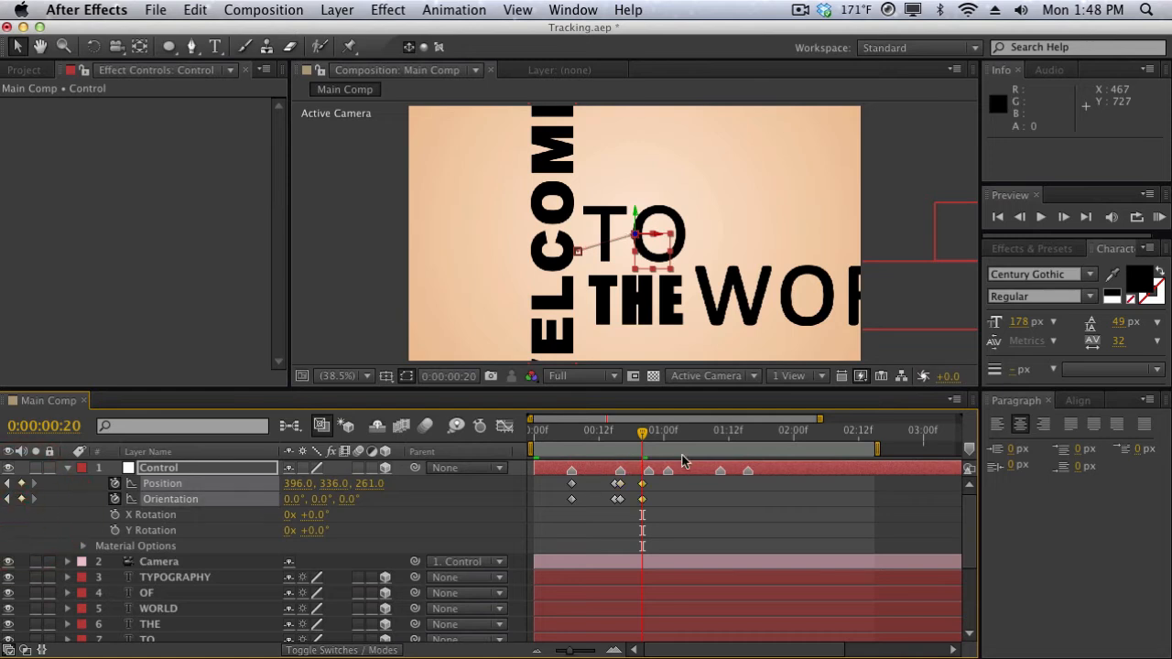
- At 0:00:00:21, set the Control null's Y Position to 467 to frame THE and add an Orientation keyframe
{"action": "left_click_drag", "start_coordinate": [646, 438], "coordinate": [648, 434]}
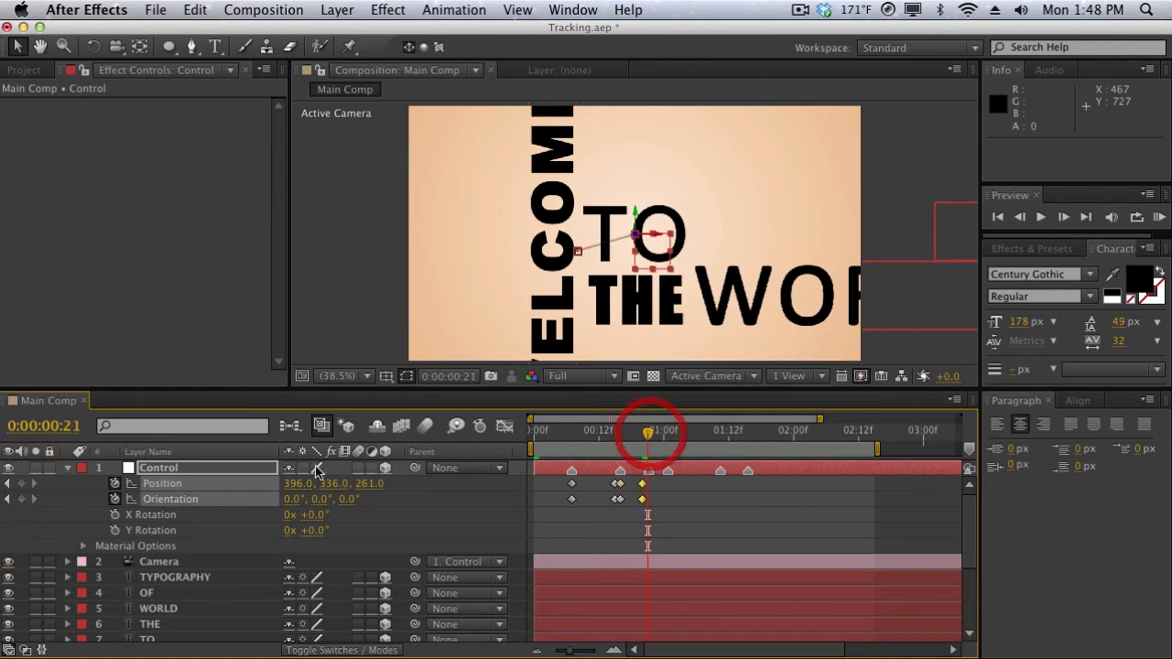
{"action": "left_click_drag", "start_coordinate": [292, 484], "coordinate": [269, 485]}
{"action": "key", "text": "super+z"}
{"action": "key", "text": "super+z"}
{"action": "key", "text": "super+z"}
{"action": "key", "text": "super+z"}
{"action": "key", "text": "super+z"}
{"action": "key", "text": "super+z"}
{"action": "key", "text": "super+z"}
{"action": "key", "text": "super+z"}
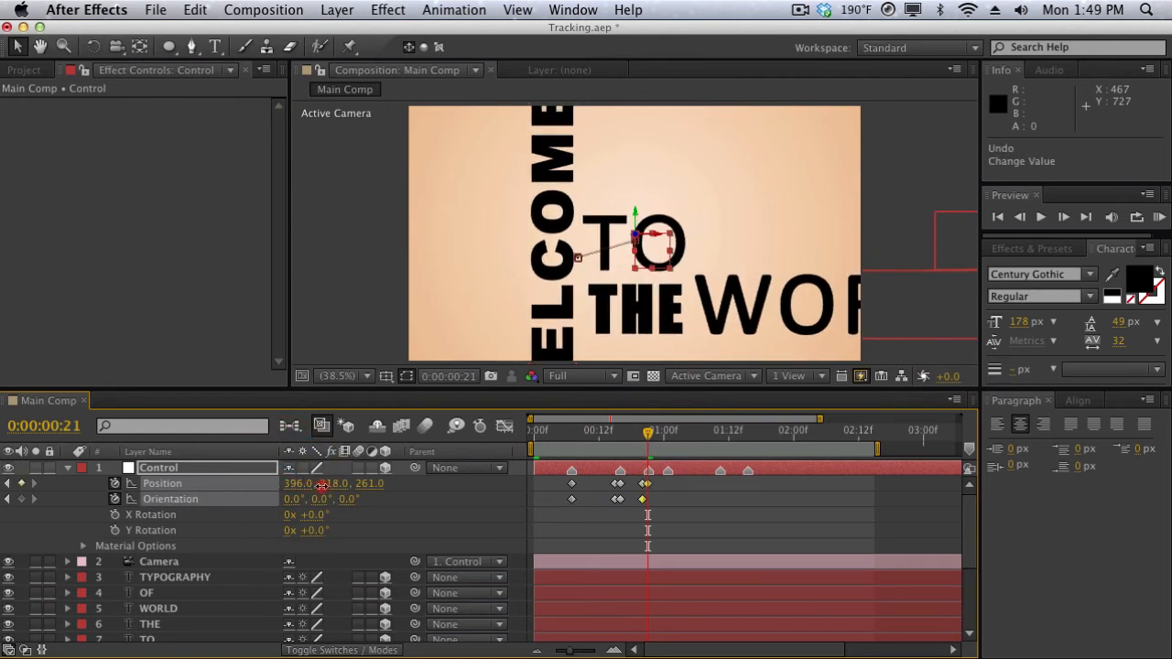
{"action": "key", "text": "super+z"}
{"action": "key", "text": "super+z"}
{"action": "key", "text": "super+z"}
{"action": "key", "text": "super+z"}
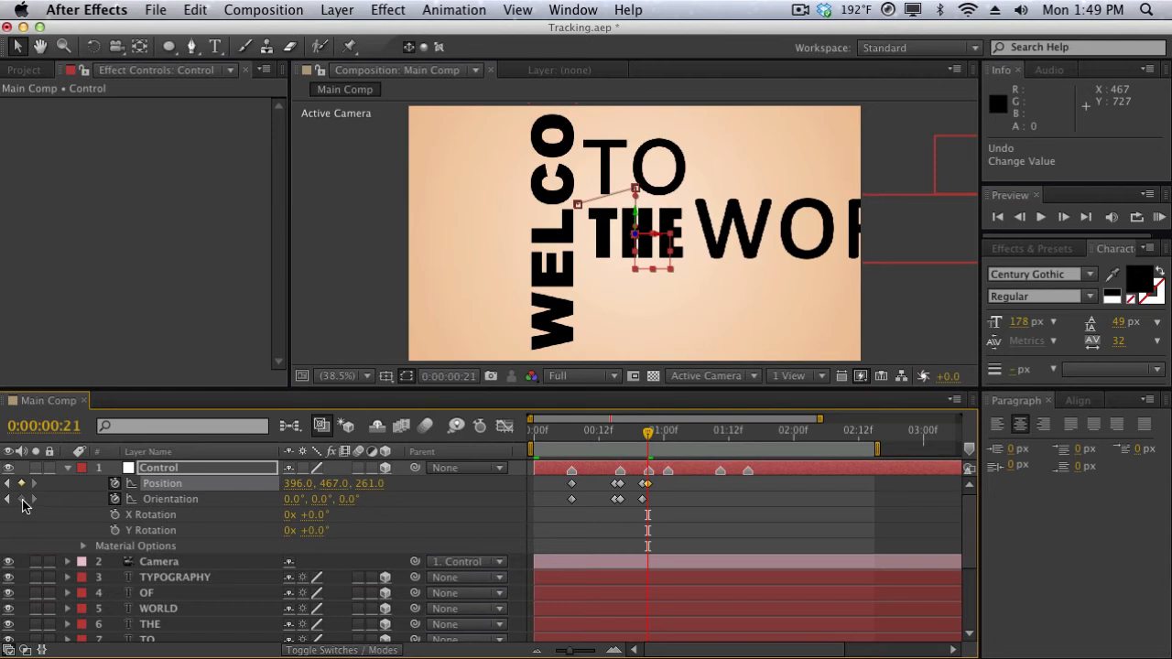
{"action": "left_click", "coordinate": [21, 499]}
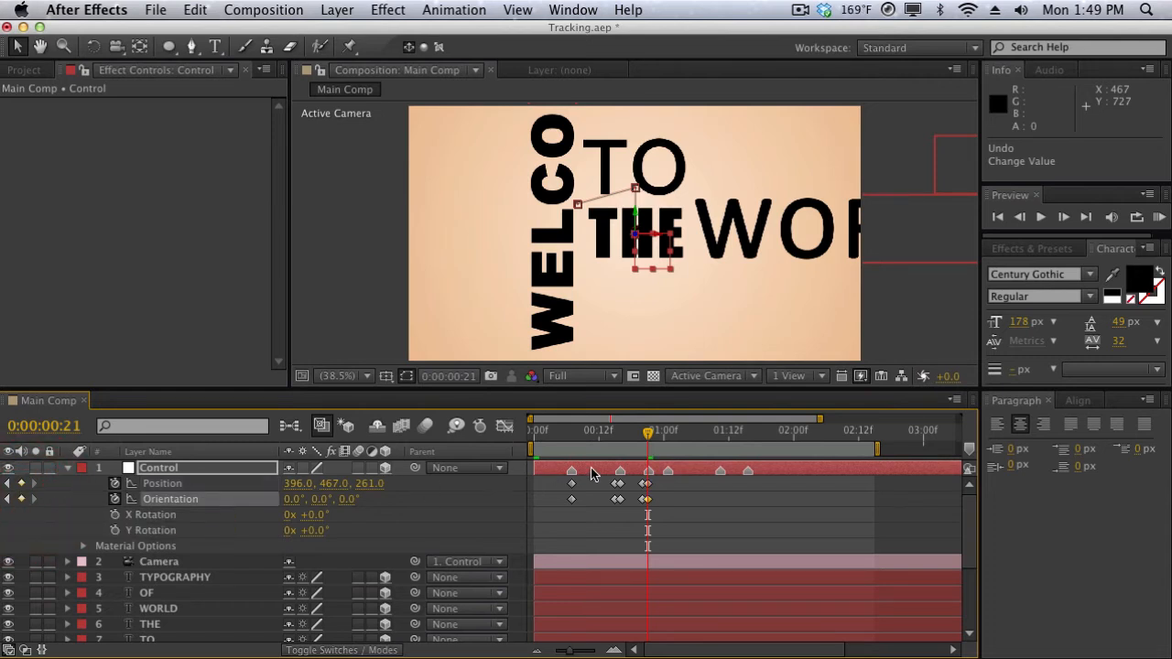
- At 0:00:01:01, set Control's X Position to 788 for WORLD and keyframe Orientation, holding both with keyframes at 0:00:01:09
{"action": "left_click_drag", "start_coordinate": [647, 433], "coordinate": [670, 431]}
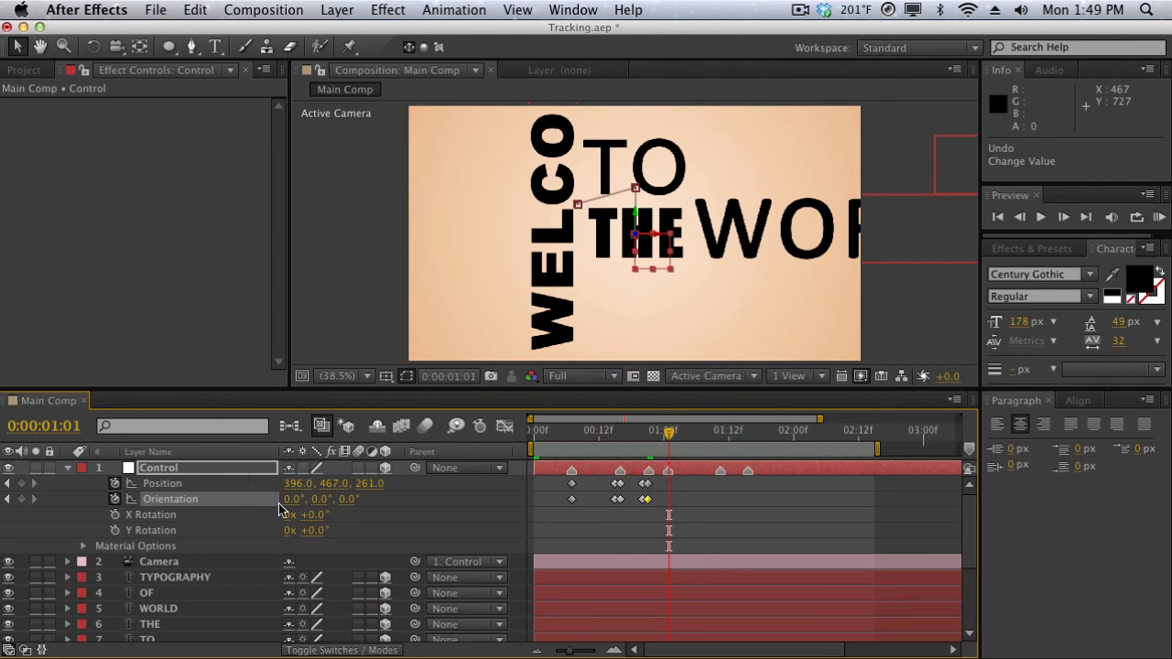
{"action": "left_click_drag", "start_coordinate": [300, 484], "coordinate": [671, 504]}
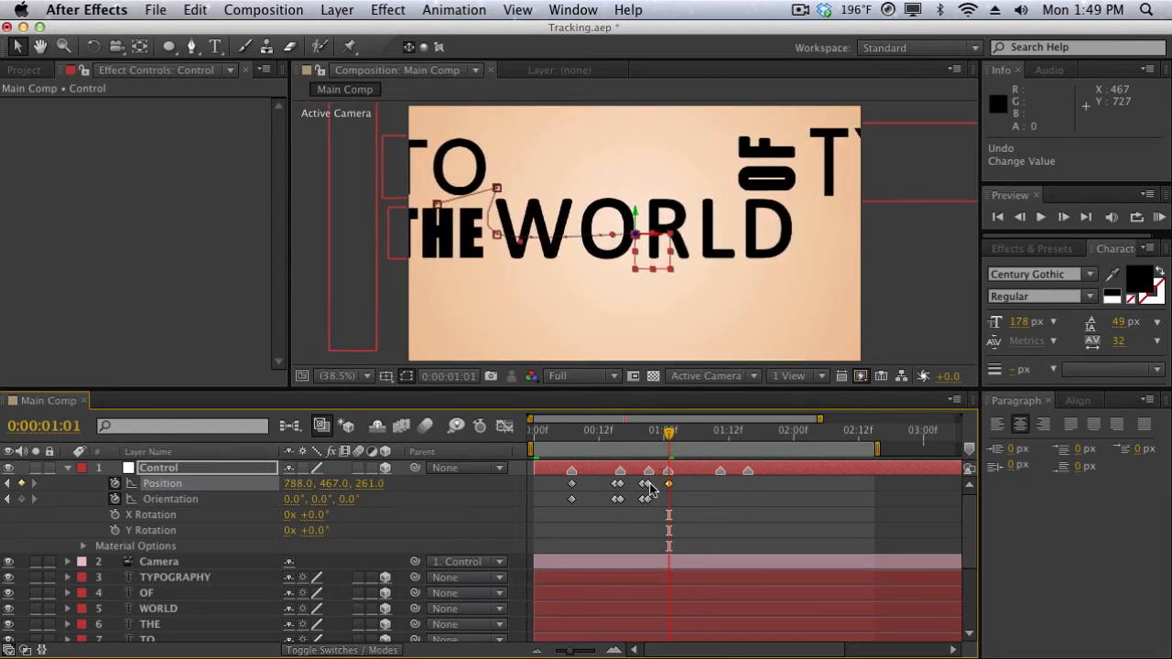
{"action": "left_click", "coordinate": [21, 500]}
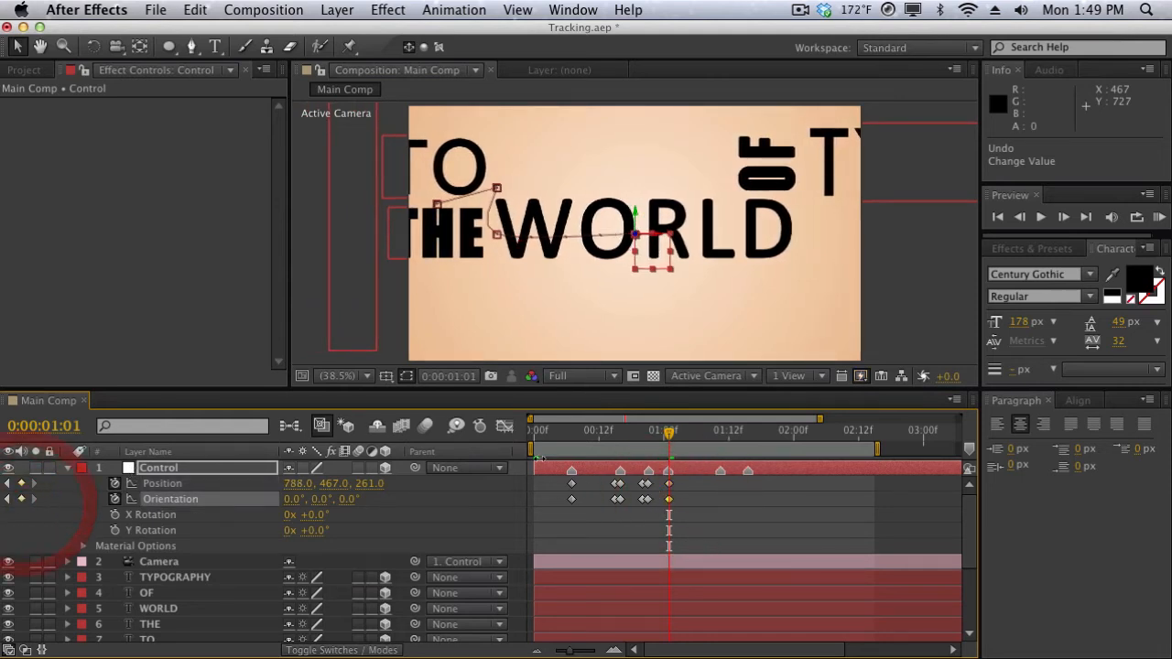
{"action": "mouse_move", "coordinate": [696, 441]}
{"action": "left_mouse_down"}
{"action": "mouse_move", "coordinate": [722, 435]}
{"action": "mouse_move", "coordinate": [643, 438]}
{"action": "mouse_move", "coordinate": [715, 442]}
{"action": "left_mouse_up"}
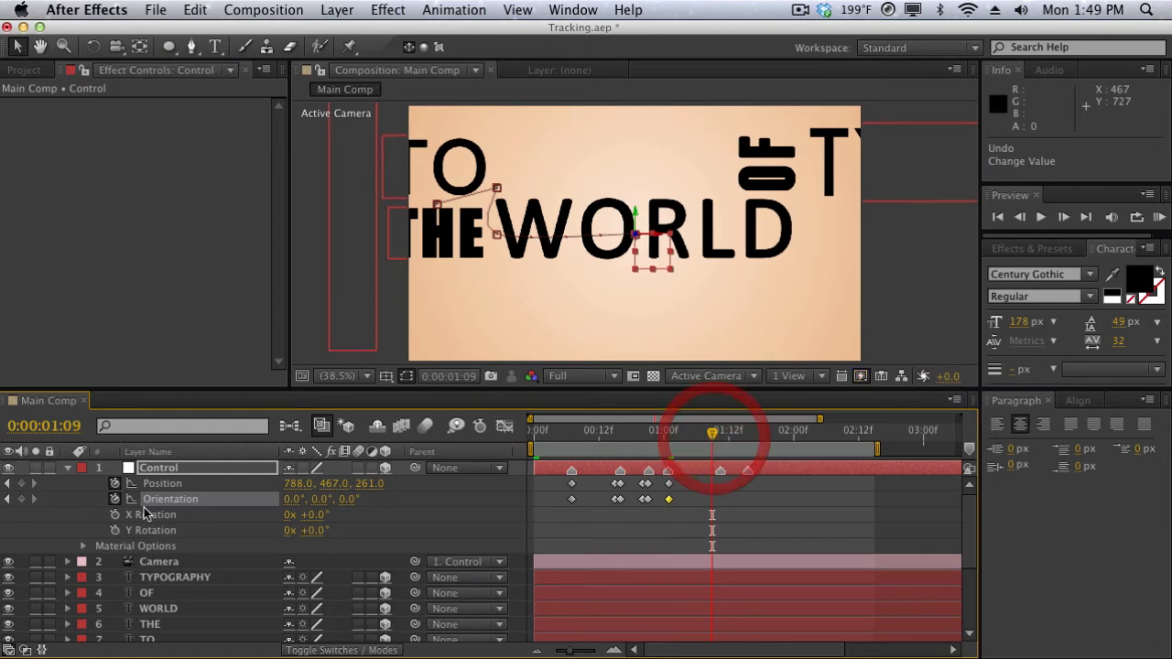
{"action": "left_click", "coordinate": [21, 483]}
{"action": "left_click", "coordinate": [21, 499]}
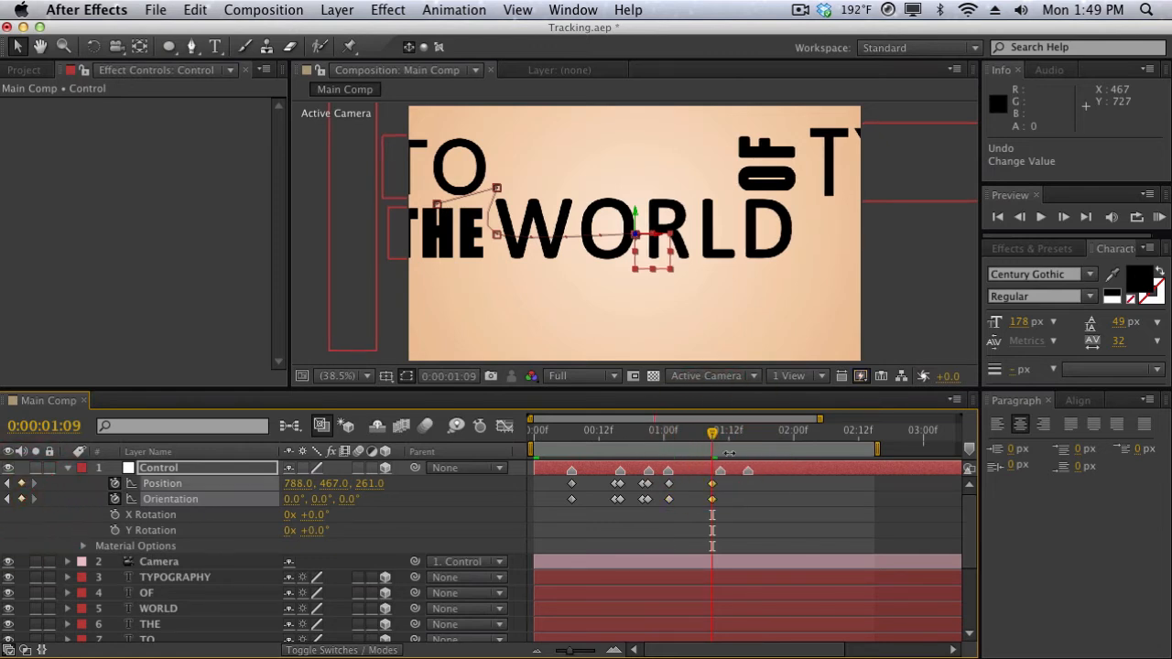
- At 0:00:01:11, set the Control null's Z Orientation to 270° and its Position to 1029, 362, 261 to frame OF
{"action": "left_click_drag", "start_coordinate": [715, 436], "coordinate": [722, 437]}
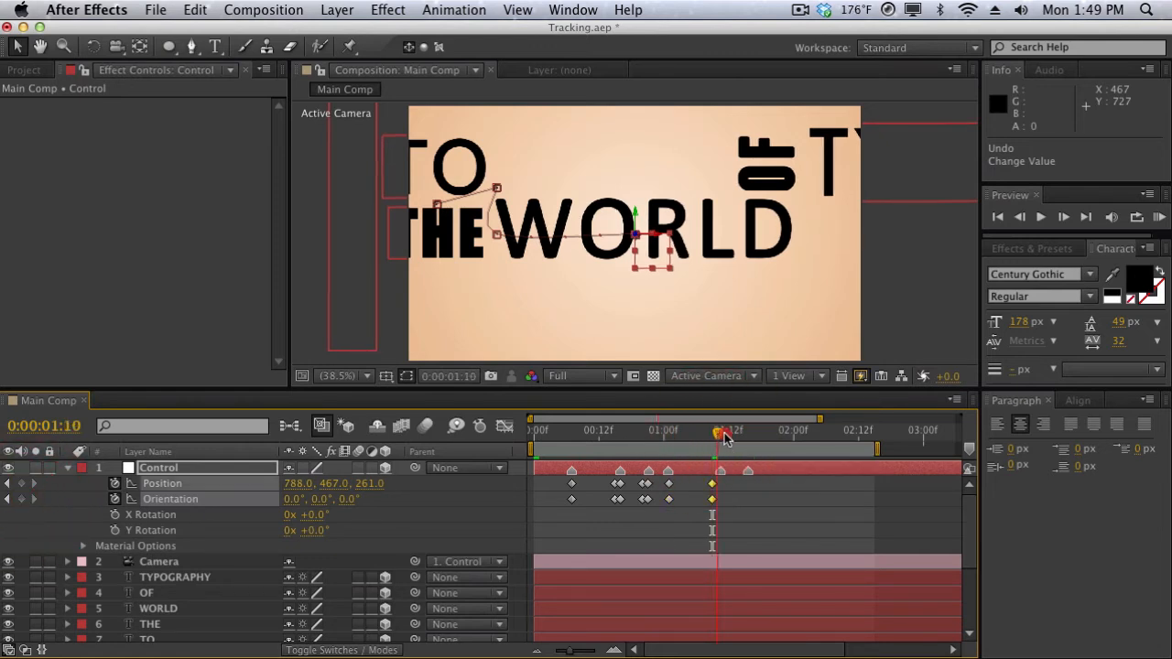
{"action": "left_click", "coordinate": [724, 437]}
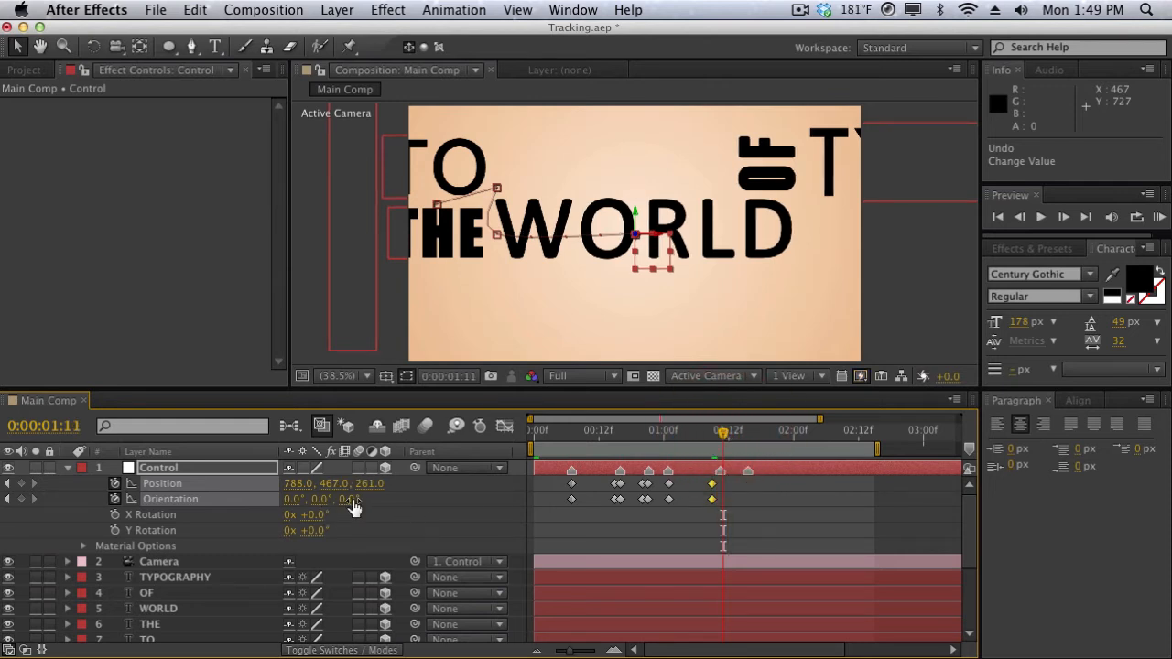
{"action": "left_click_drag", "start_coordinate": [354, 508], "coordinate": [309, 502]}
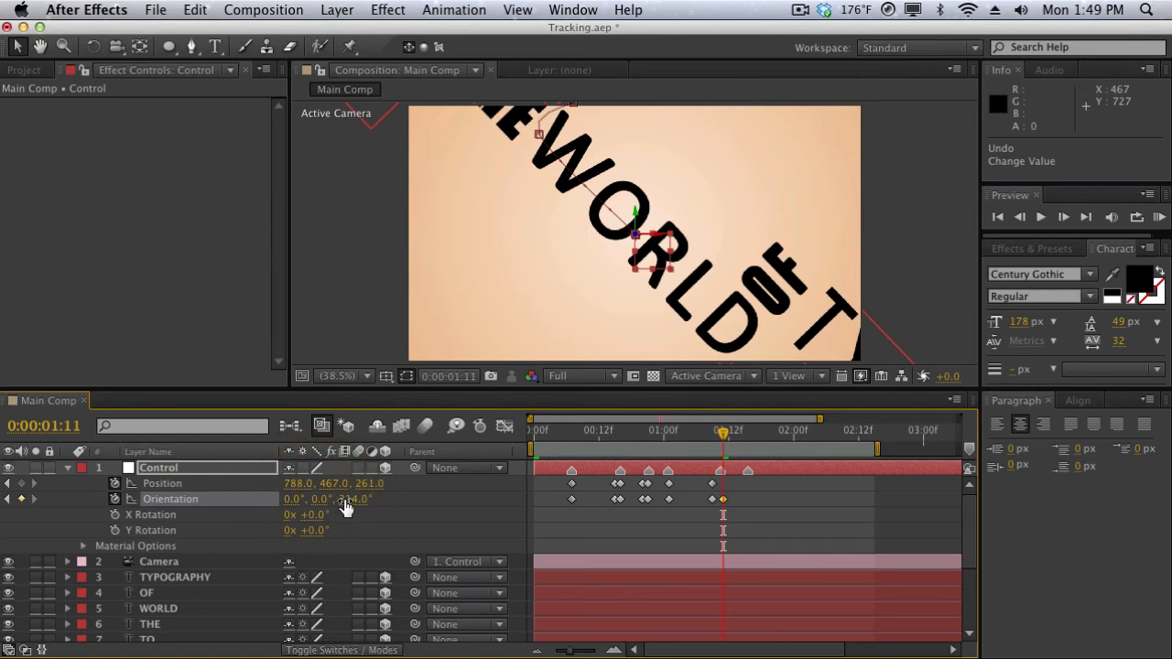
{"action": "left_click", "coordinate": [346, 502]}
{"action": "type", "text": "270"}
{"action": "key", "text": "Return"}
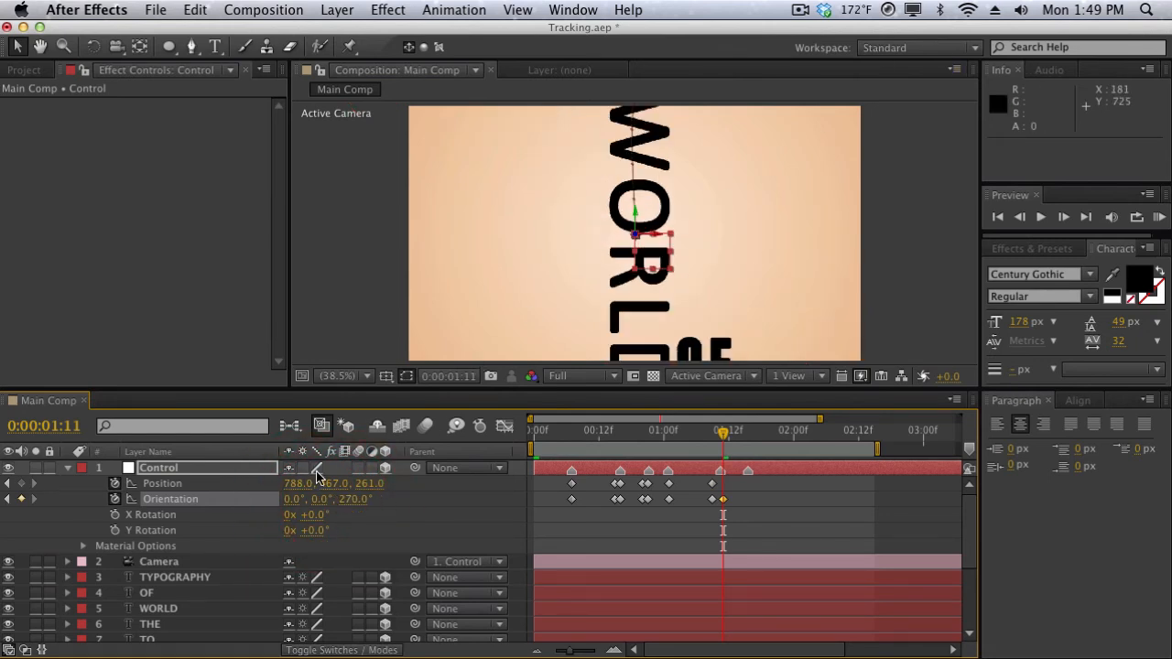
{"action": "left_click_drag", "start_coordinate": [322, 488], "coordinate": [276, 487]}
- Hold the OF framing by adding Position and Orientation keyframes to the Control null at 0:00:01:14
{"action": "left_click", "coordinate": [746, 434]}
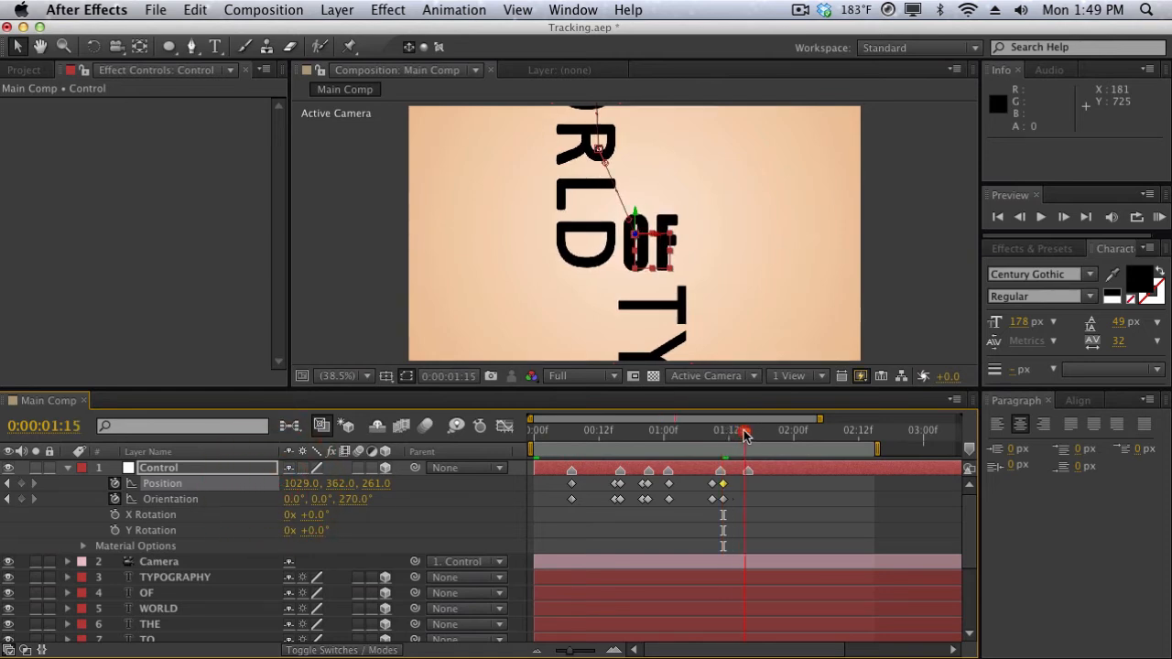
{"action": "left_click", "coordinate": [740, 432]}
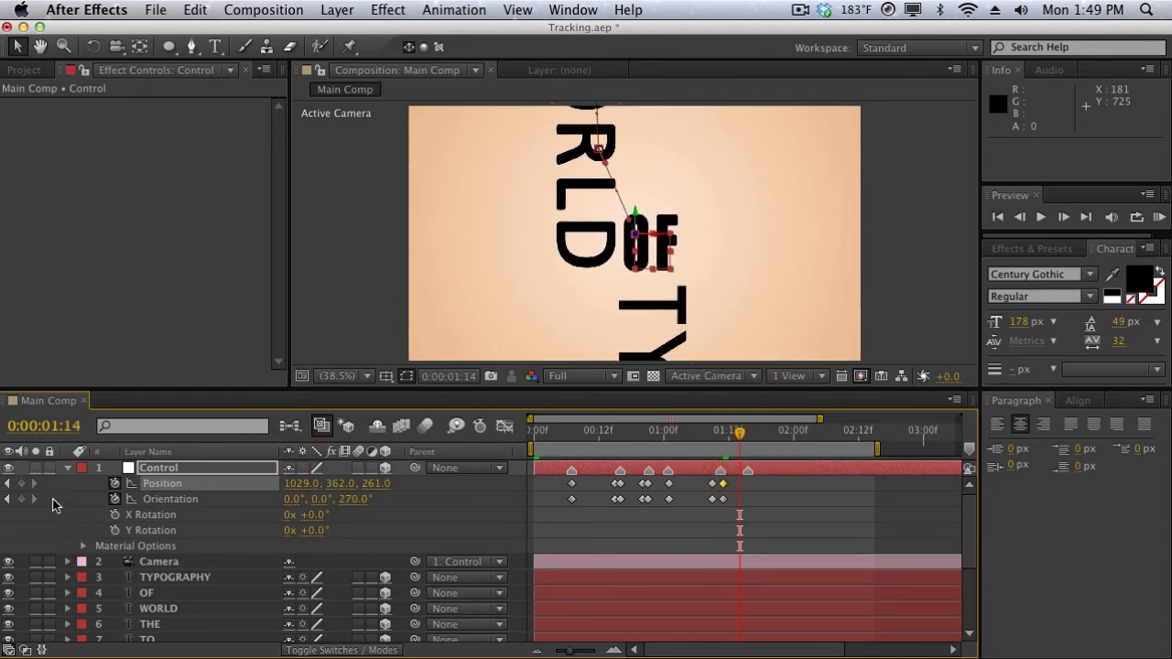
{"action": "left_click", "coordinate": [21, 499]}
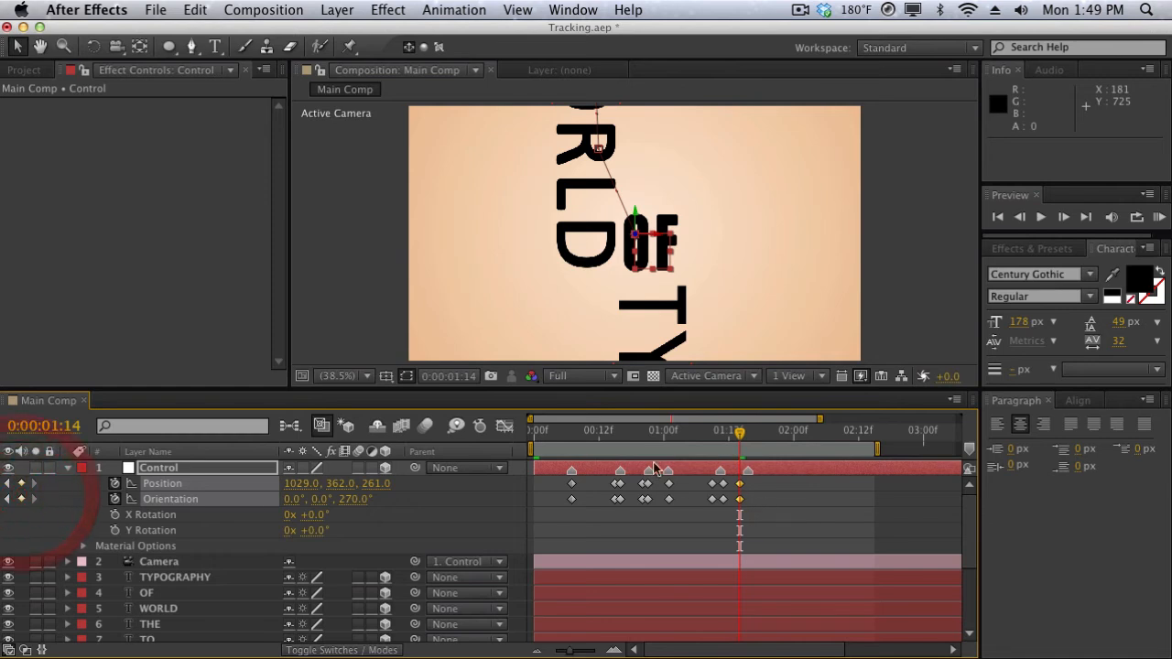
- At 0:00:01:16, set Control's Z Orientation to 0° and Position to 1717, 362, -244 to frame the whole word TYPOGRAPHY
{"action": "left_click", "coordinate": [746, 431]}
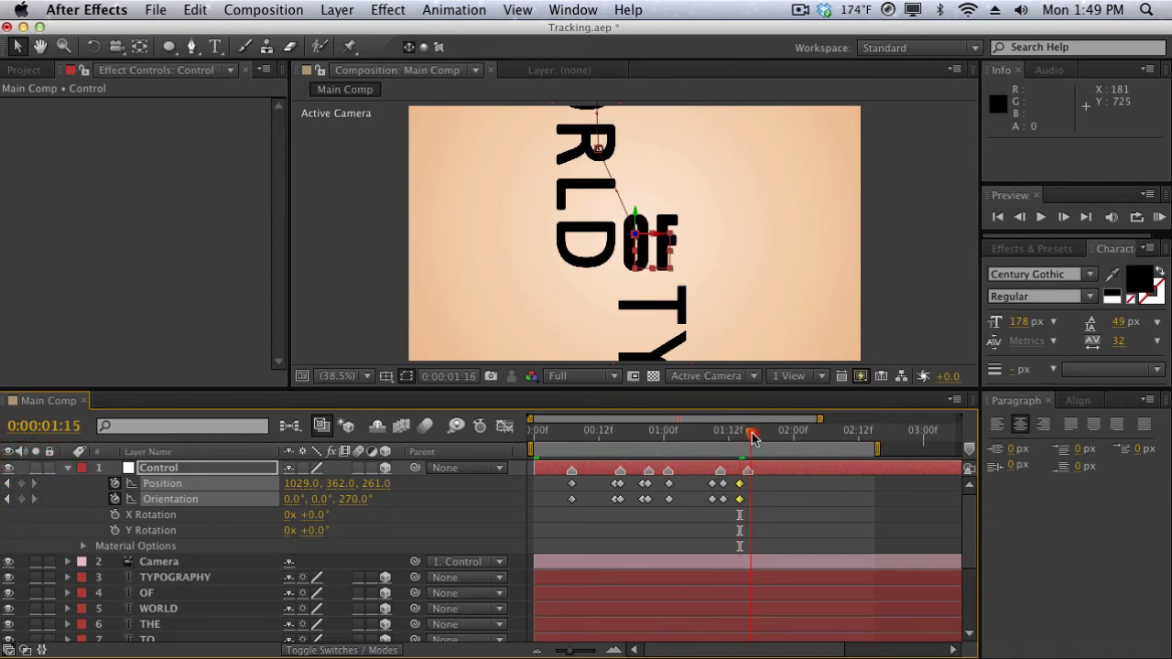
{"action": "key", "text": "Page_Down"}
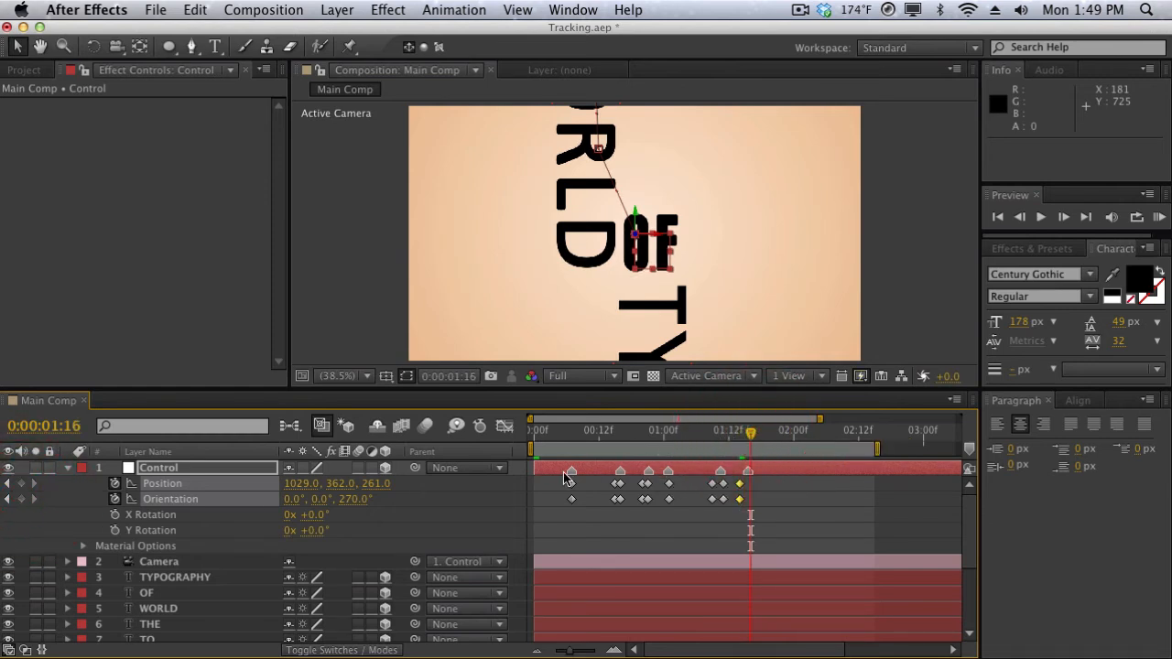
{"action": "left_click", "coordinate": [346, 499]}
{"action": "type", "text": "0"}
{"action": "key", "text": "Return"}
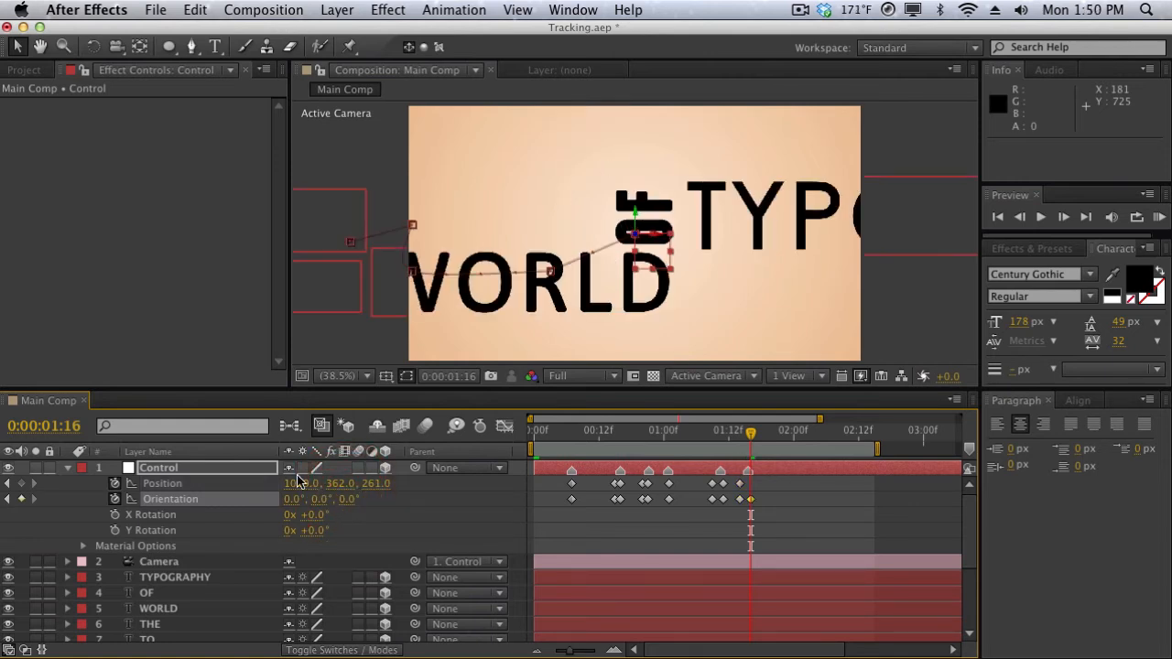
{"action": "left_click_drag", "start_coordinate": [300, 490], "coordinate": [998, 471]}
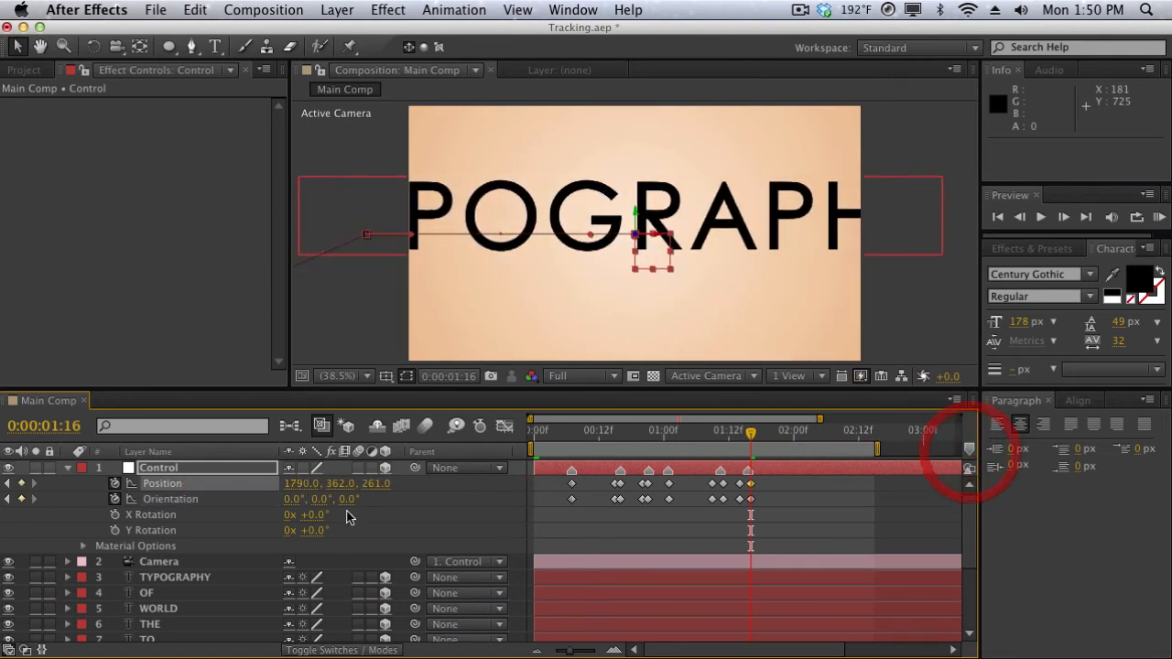
{"action": "left_click_drag", "start_coordinate": [369, 484], "coordinate": [242, 492]}
{"action": "left_click_drag", "start_coordinate": [376, 484], "coordinate": [219, 473]}
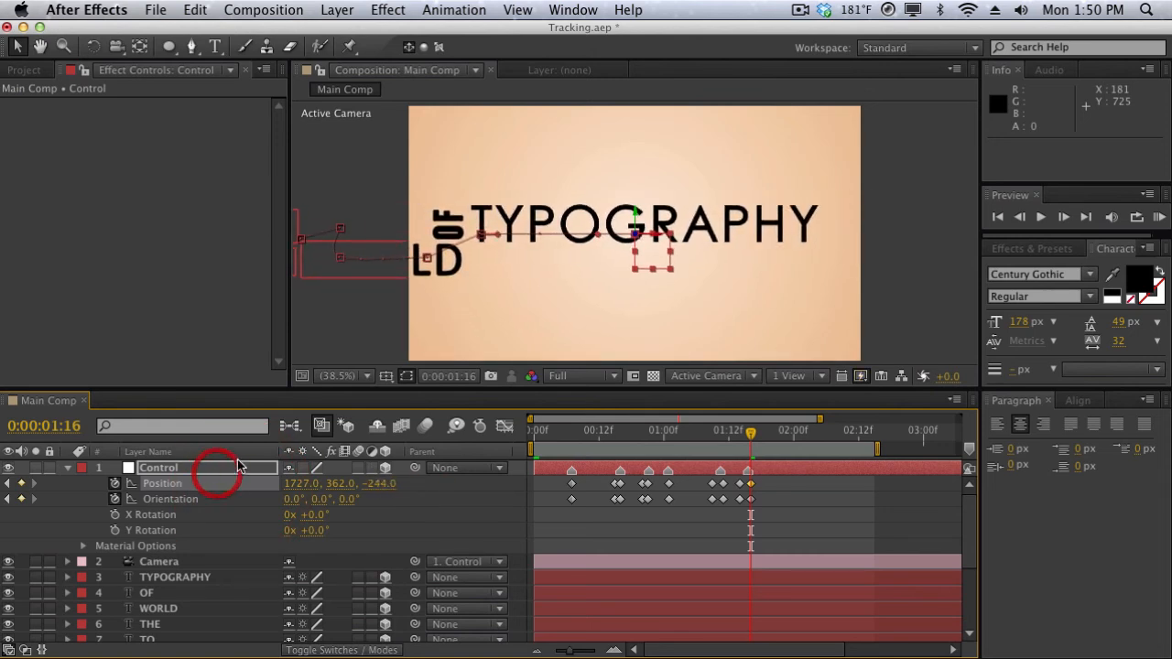
{"action": "left_click_drag", "start_coordinate": [291, 483], "coordinate": [275, 485]}
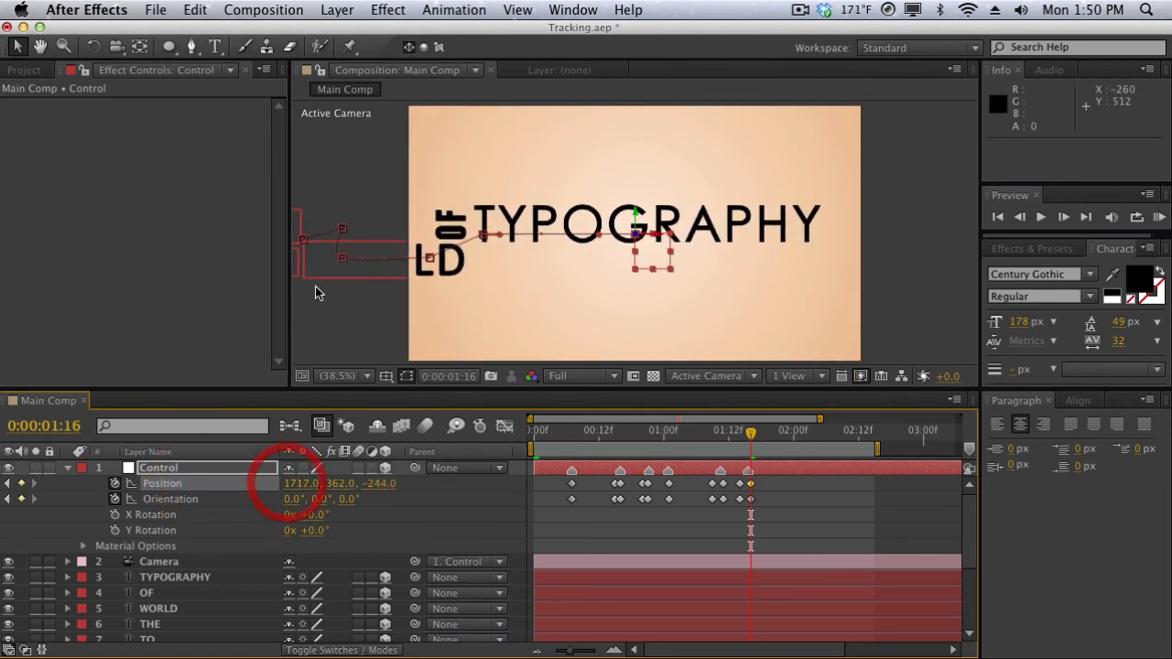
{"action": "left_click", "coordinate": [315, 291]}
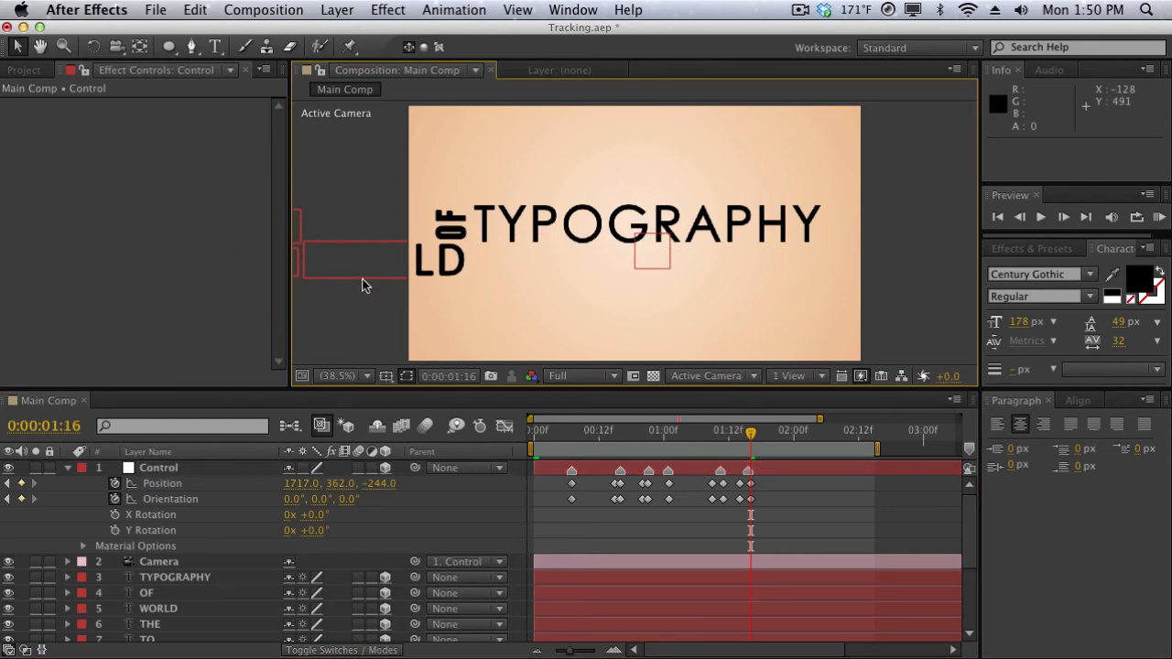
- Preview the camera moves and apply Easy Ease to all of the Control null's Position and Orientation keyframes
{"action": "key", "text": "KP_0"}
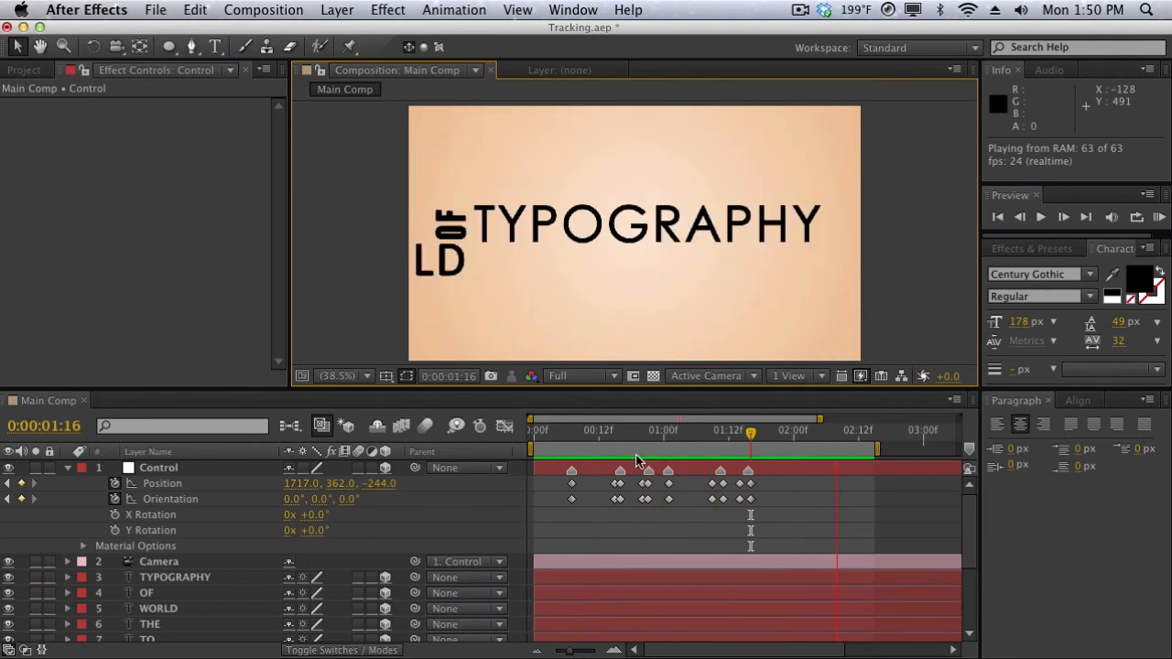
{"action": "left_click_drag", "start_coordinate": [608, 436], "coordinate": [630, 438]}
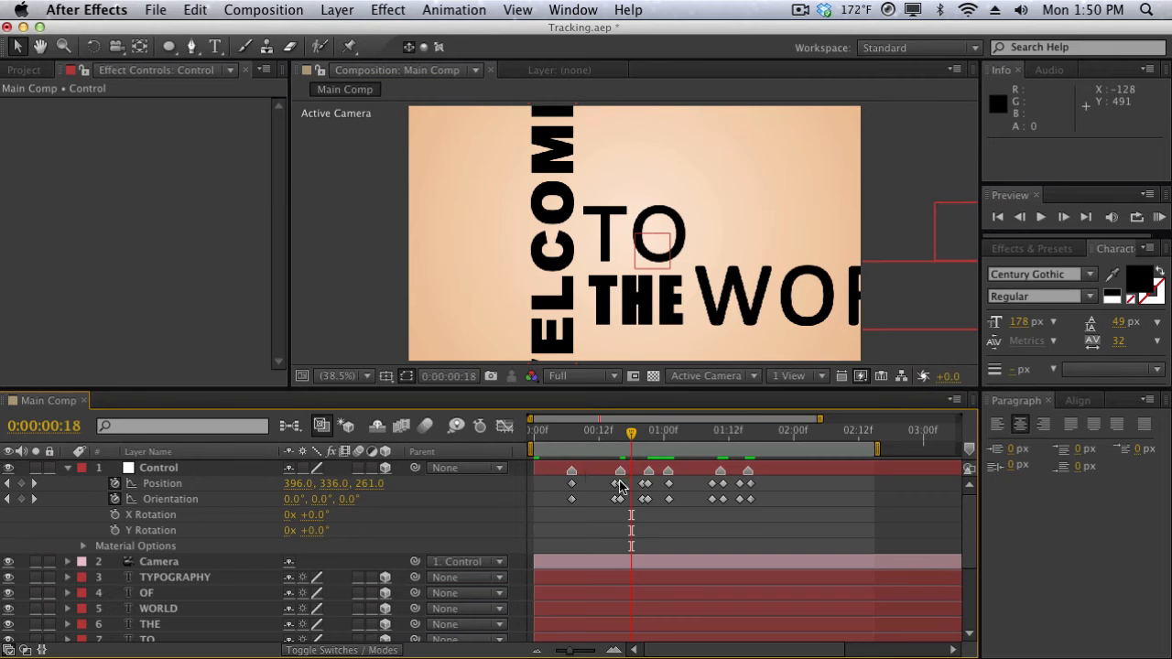
{"action": "left_click_drag", "start_coordinate": [545, 503], "coordinate": [783, 503]}
{"action": "right_click", "coordinate": [751, 504]}
{"action": "mouse_move", "coordinate": [784, 641]}
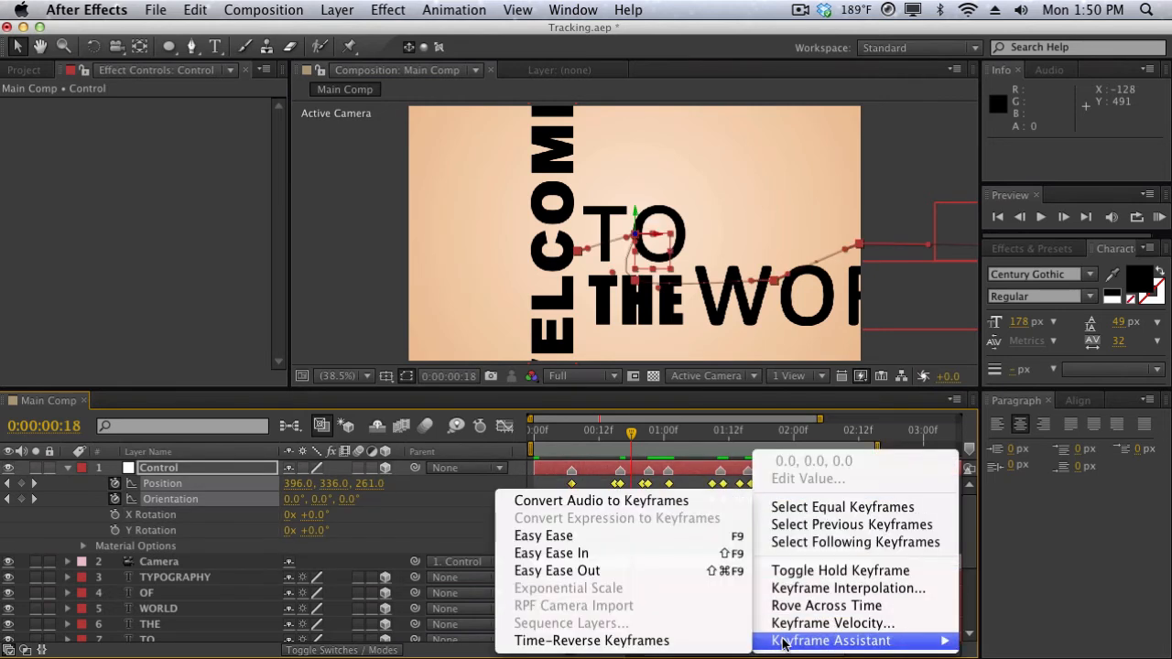
{"action": "left_click", "coordinate": [549, 536]}
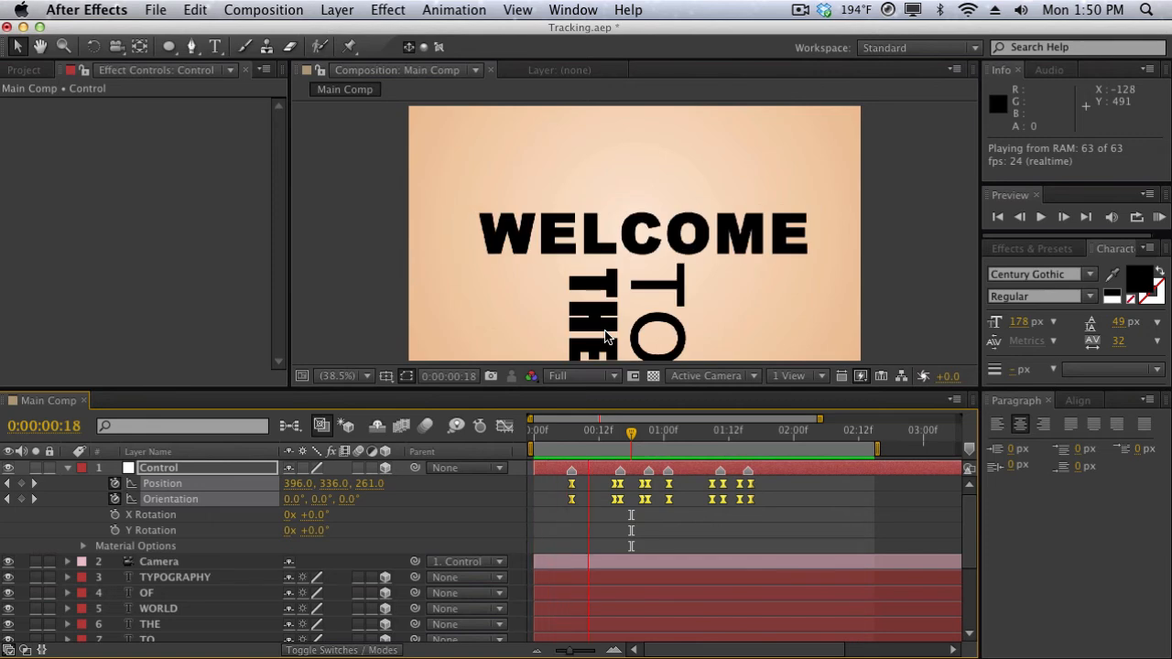
{"action": "key", "text": "space"}
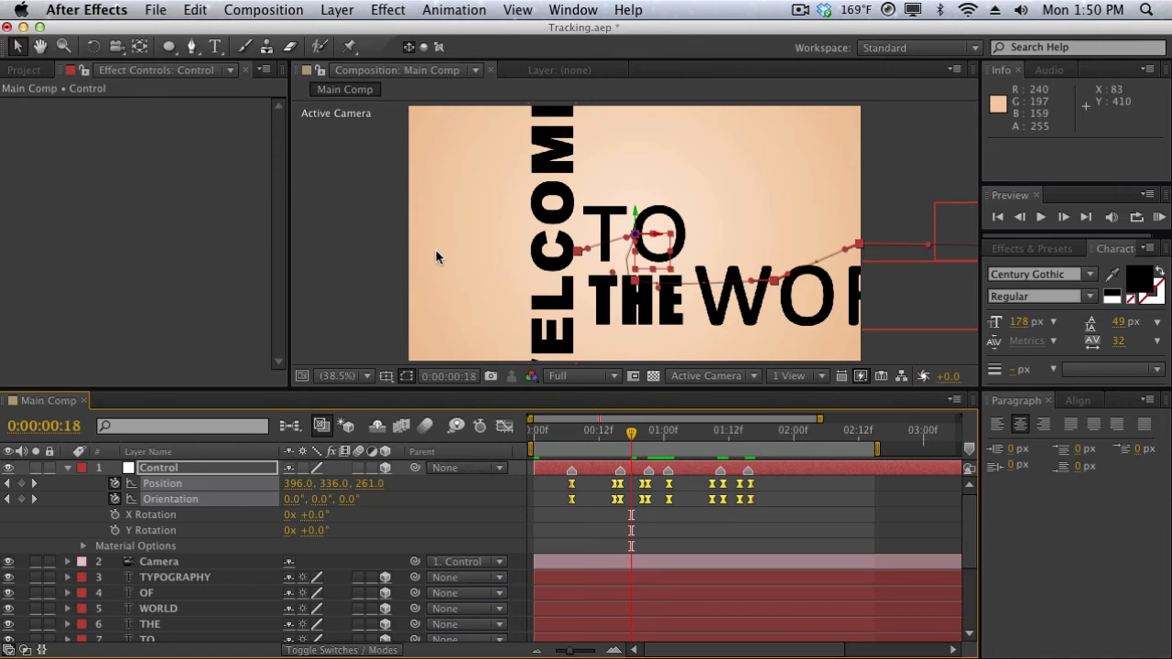
- Enable motion blur for the composition and all six text layers from TYPOGRAPHY to WELCOME, and preview the animation
{"action": "scroll", "coordinate": [367, 489], "scroll_direction": "down", "scroll_amount": 1}
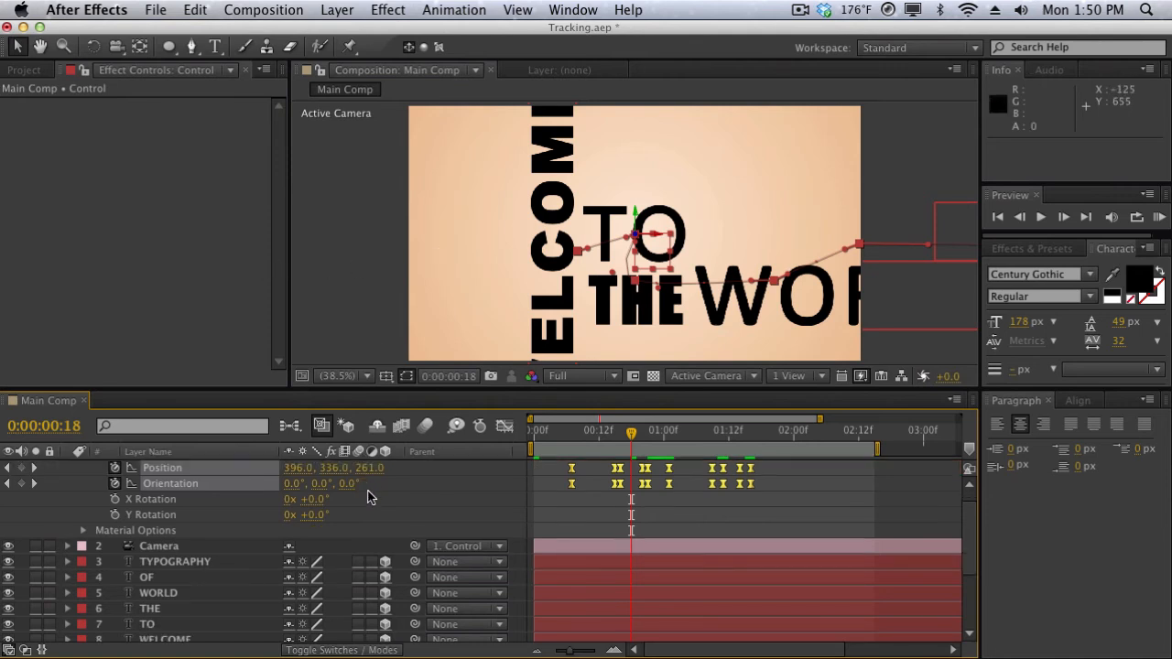
{"action": "scroll", "coordinate": [390, 471], "scroll_direction": "up", "scroll_amount": 1}
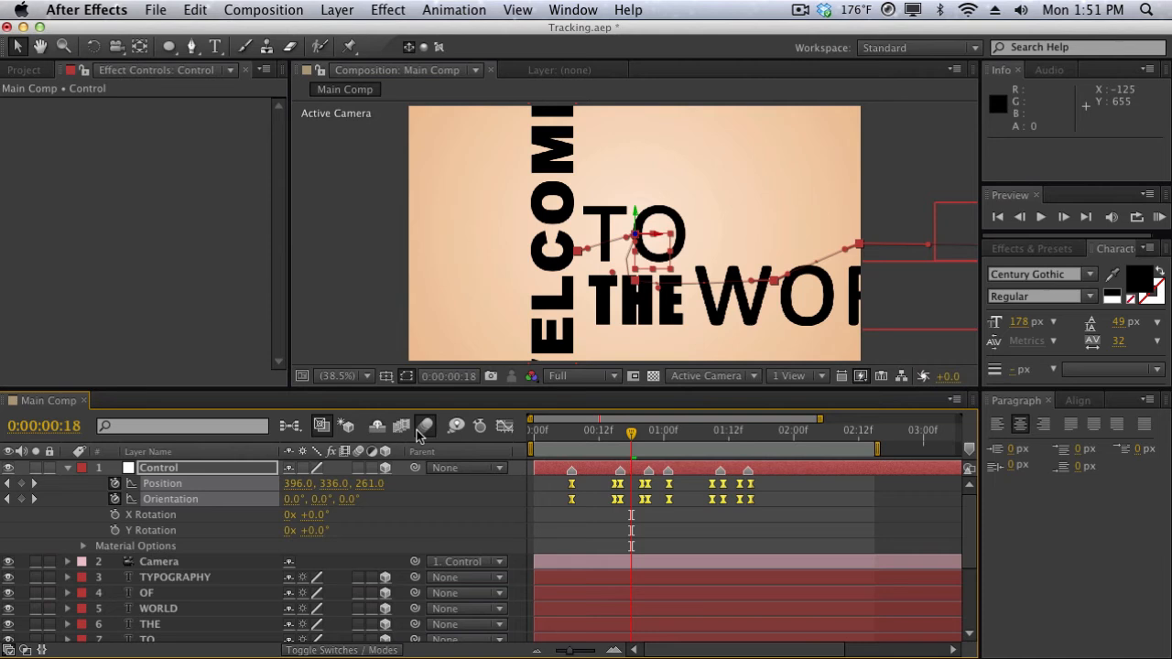
{"action": "scroll", "coordinate": [259, 611], "scroll_direction": "down", "scroll_amount": 4}
{"action": "left_click", "coordinate": [342, 587]}
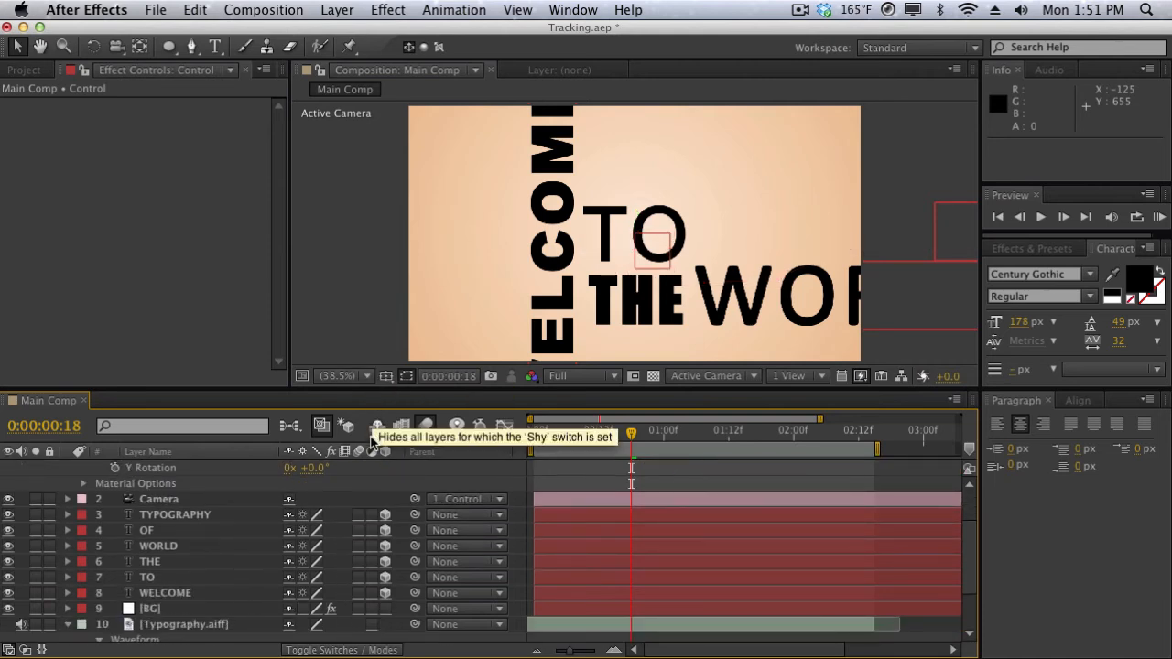
{"action": "left_click_drag", "start_coordinate": [357, 515], "coordinate": [358, 547]}
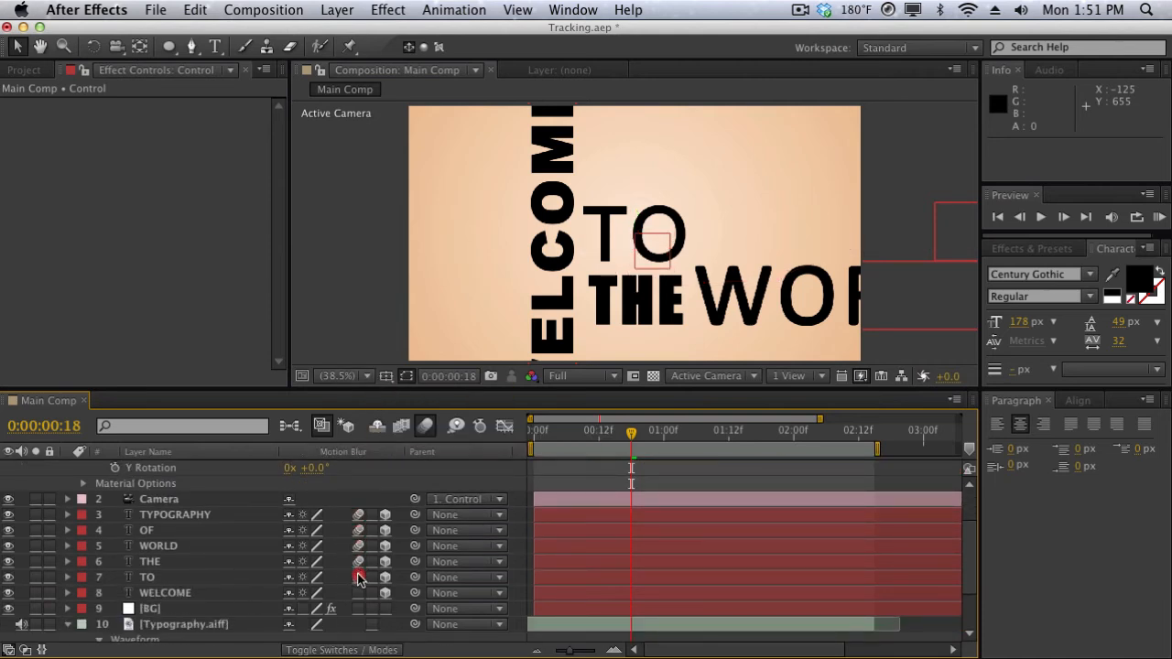
{"action": "left_click_drag", "start_coordinate": [360, 589], "coordinate": [360, 594]}
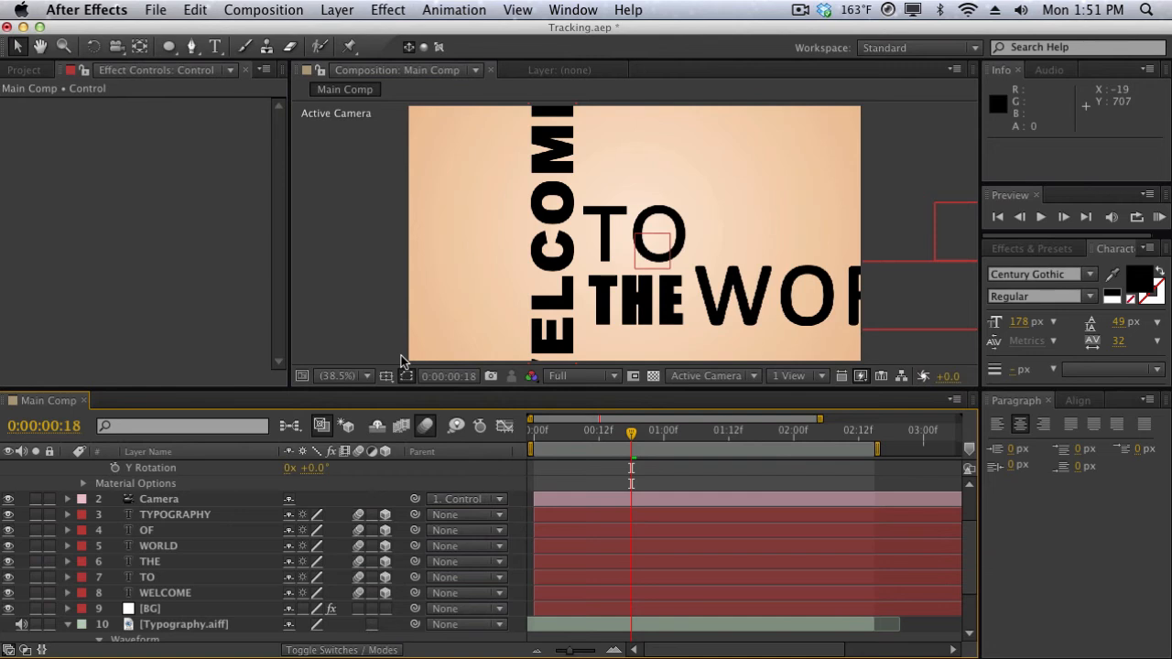
{"action": "key", "text": "KP_0"}
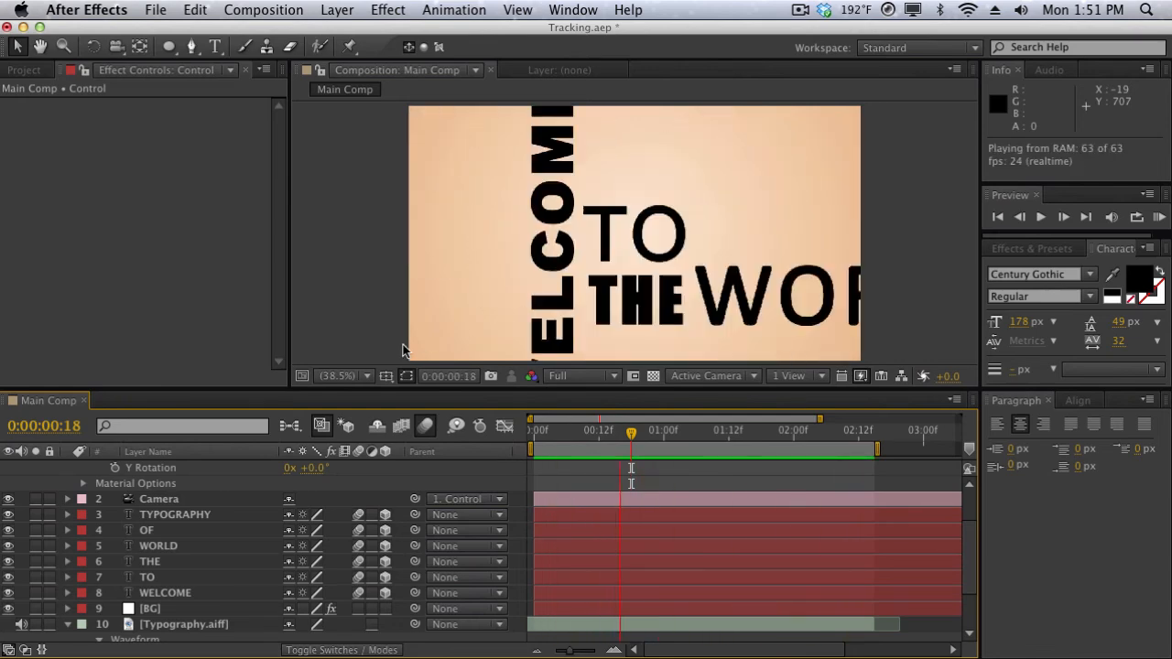
{"action": "left_click", "coordinate": [403, 345]}
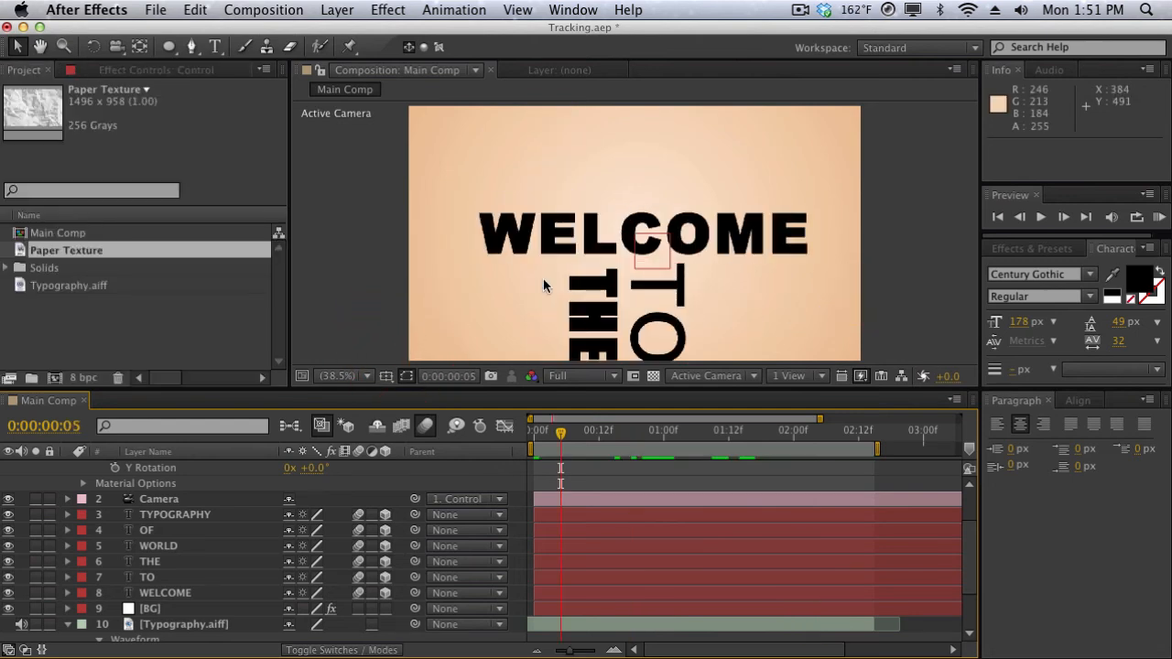
- Add Paper Texture as the top layer of Main Comp and set its blending mode to Overlay
{"action": "left_click_drag", "start_coordinate": [114, 260], "coordinate": [183, 465]}
{"action": "key", "text": "comma"}
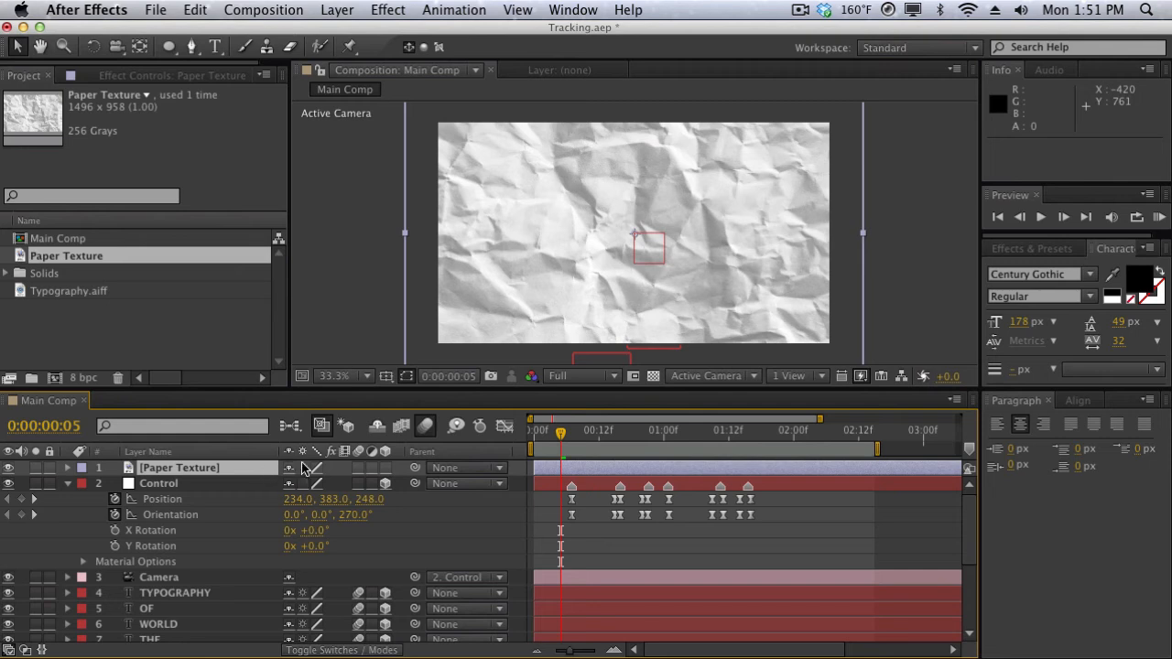
{"action": "left_click", "coordinate": [364, 650]}
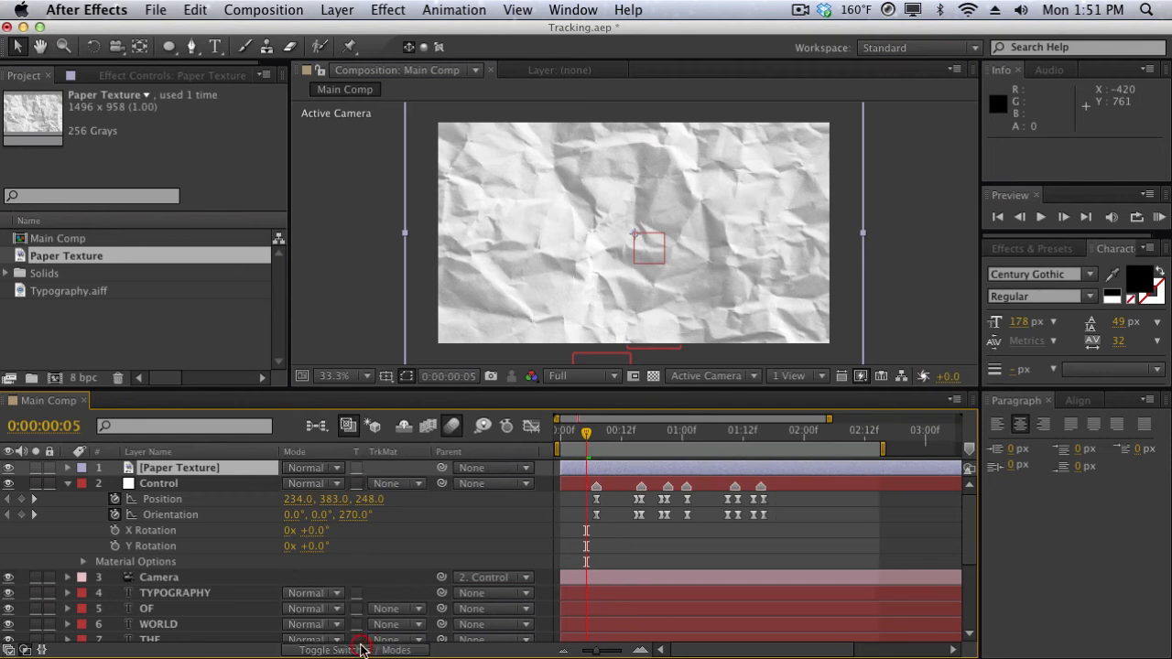
{"action": "left_click", "coordinate": [331, 470]}
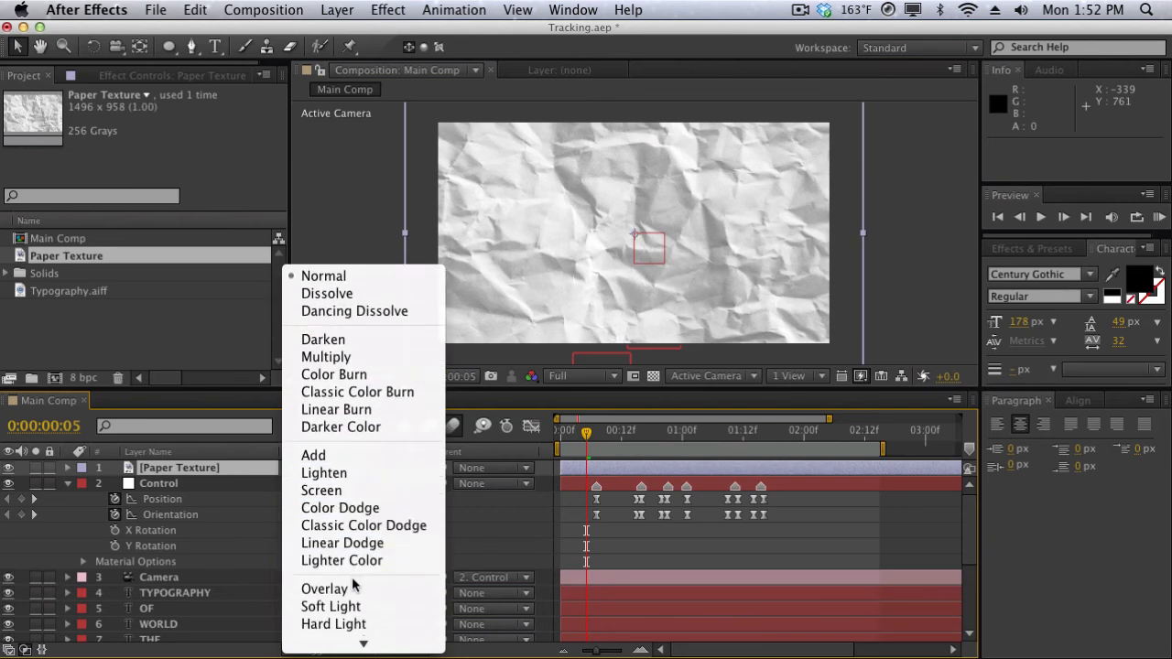
{"action": "left_click", "coordinate": [348, 589]}
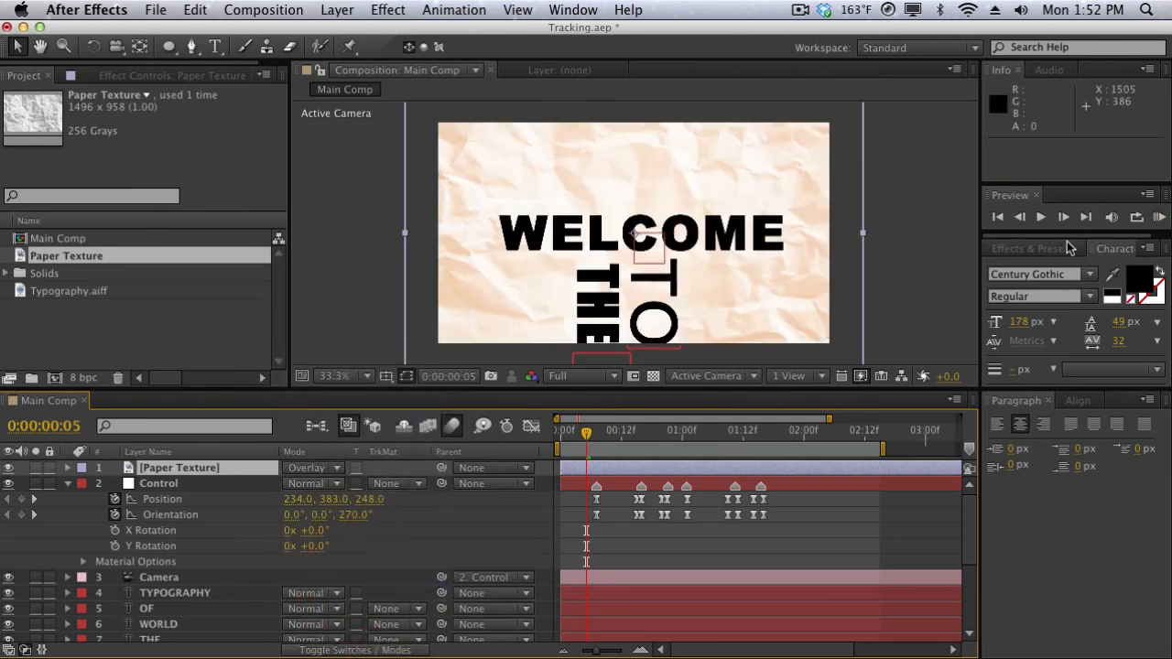
- Apply the Curves effect to the Paper Texture layer, lowering the white point and shaping an S-curve to darken it and add contrast
{"action": "left_click", "coordinate": [1032, 248]}
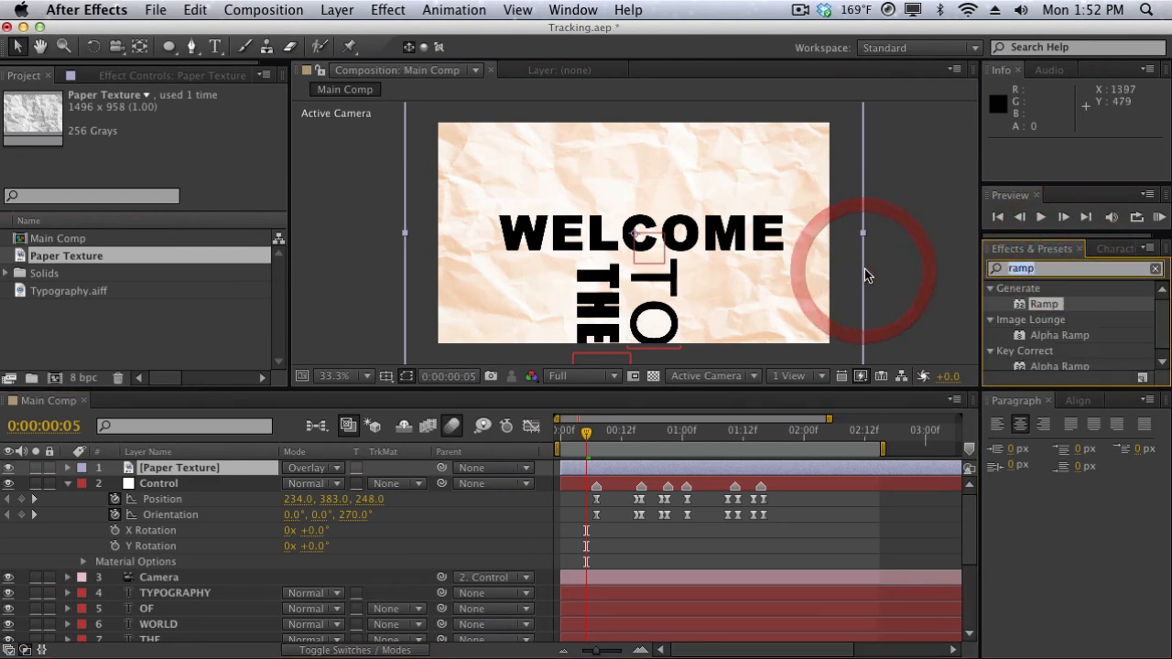
{"action": "type", "text": "curves"}
{"action": "left_click_drag", "start_coordinate": [1061, 349], "coordinate": [178, 470]}
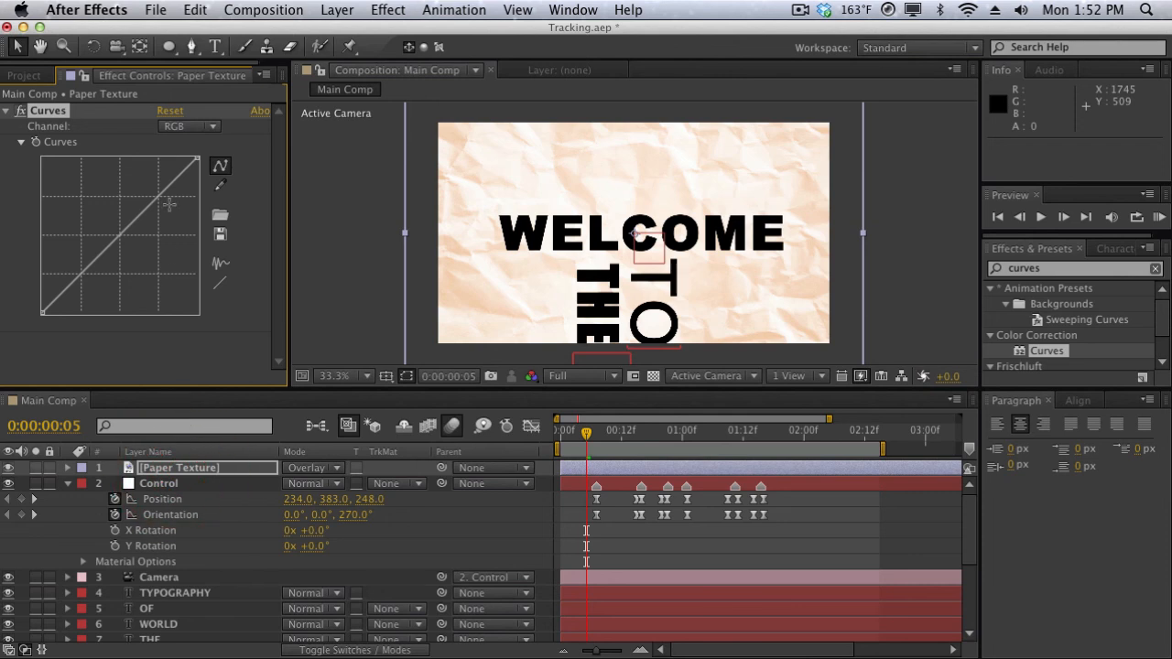
{"action": "left_click_drag", "start_coordinate": [196, 157], "coordinate": [208, 224]}
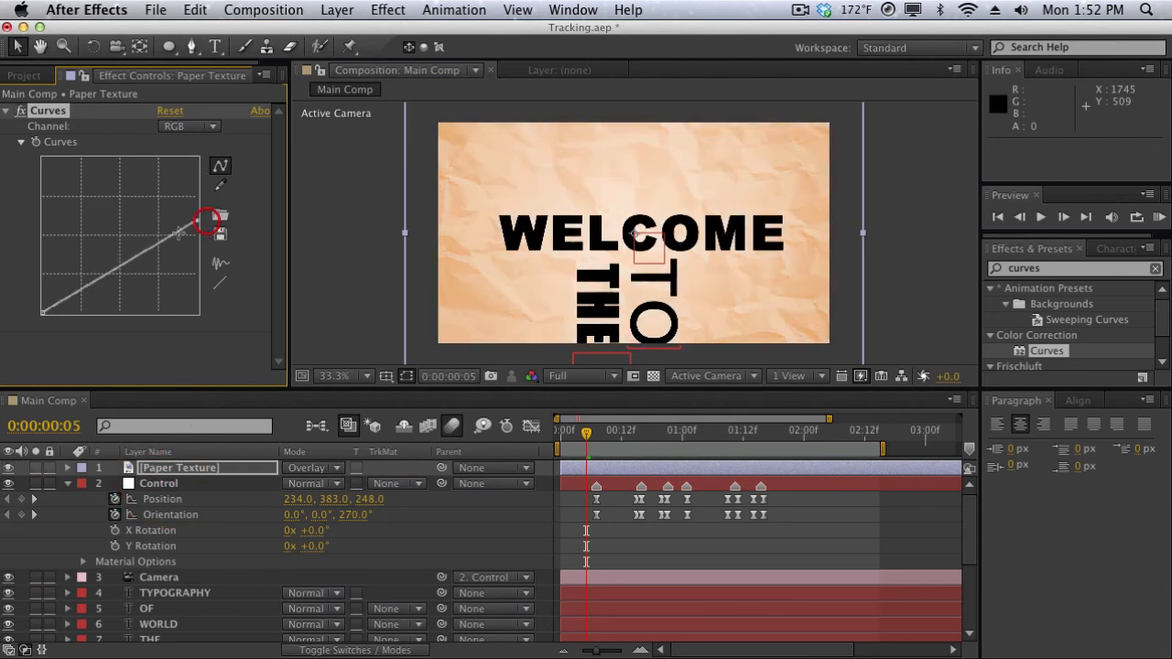
{"action": "left_click_drag", "start_coordinate": [95, 291], "coordinate": [94, 305]}
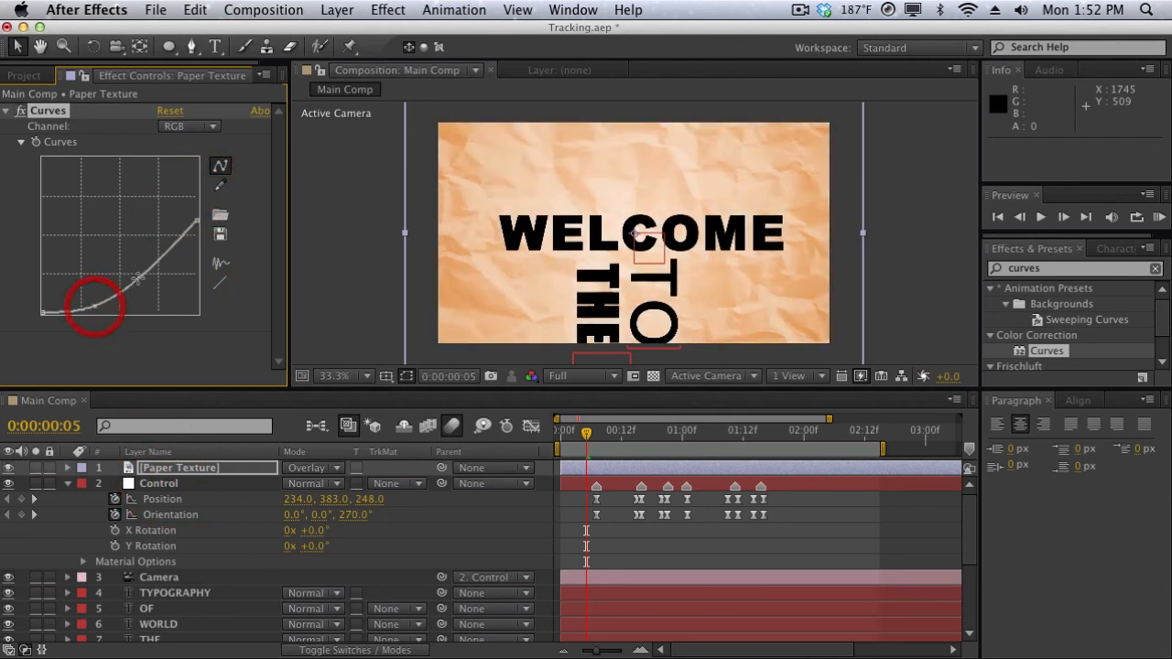
{"action": "mouse_move", "coordinate": [152, 268]}
{"action": "left_mouse_down"}
{"action": "mouse_move", "coordinate": [150, 252]}
{"action": "mouse_move", "coordinate": [157, 262]}
{"action": "left_mouse_up"}
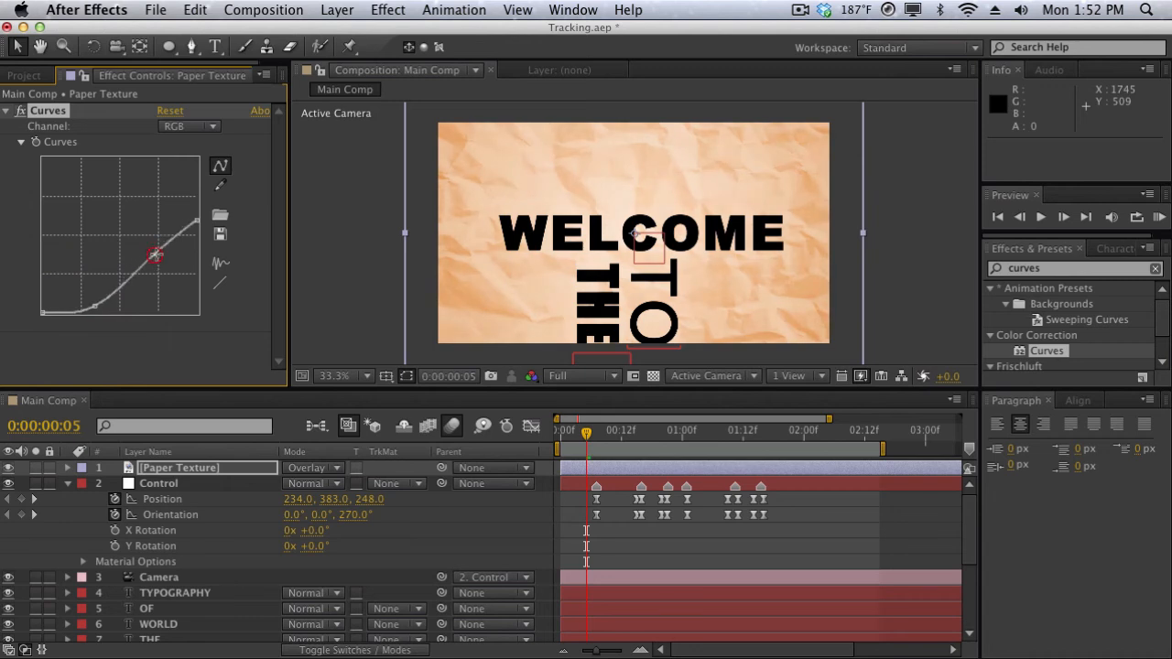
- Lower the white point and upper part of the Paper Texture's Curves further and scale the layer to 89%
{"action": "mouse_move", "coordinate": [198, 243]}
{"action": "left_mouse_down"}
{"action": "mouse_move", "coordinate": [152, 302]}
{"action": "mouse_move", "coordinate": [149, 273]}
{"action": "left_mouse_up"}
{"action": "key", "text": "s"}
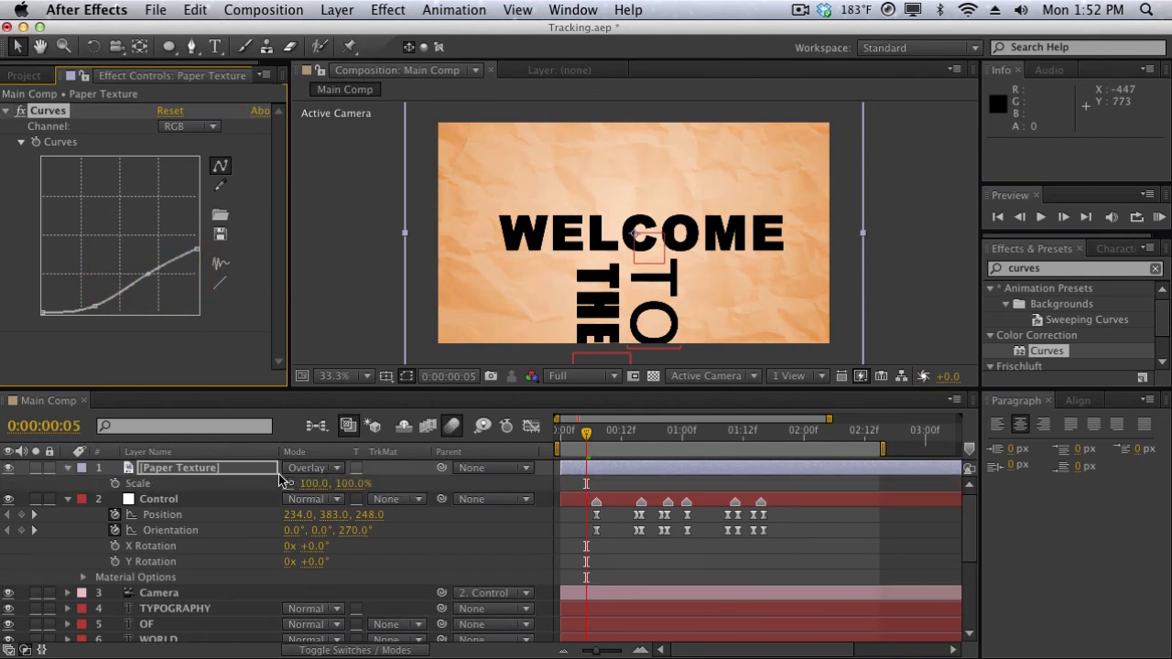
{"action": "left_click_drag", "start_coordinate": [298, 485], "coordinate": [301, 483]}
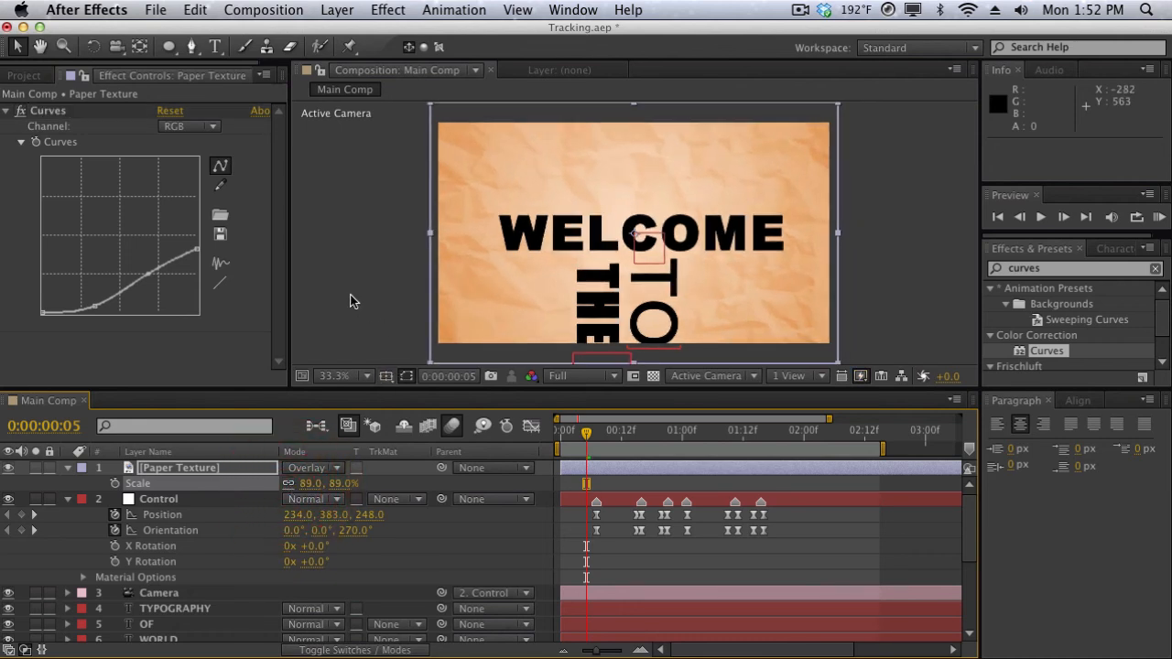
{"action": "left_click", "coordinate": [349, 292]}
- Change the text color of the six text layers from TYPOGRAPHY to WELCOME to dark gray 272727
{"action": "scroll", "coordinate": [152, 584], "scroll_direction": "down", "scroll_amount": 3}
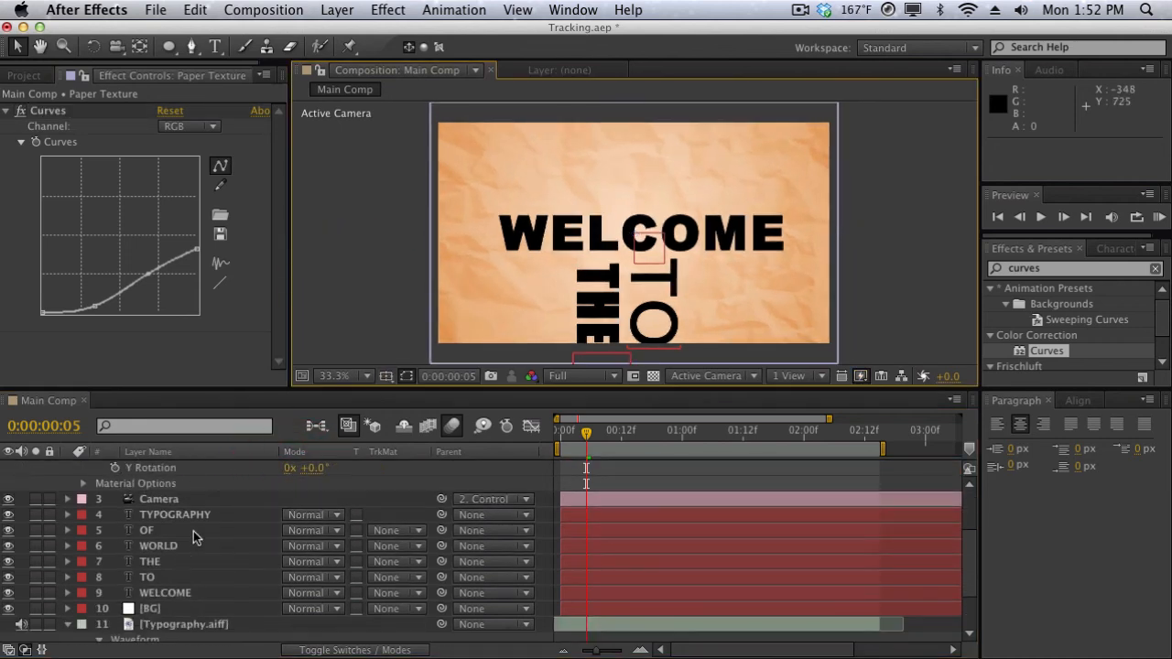
{"action": "left_click", "coordinate": [194, 514]}
{"action": "left_click", "coordinate": [196, 593], "text": "shift"}
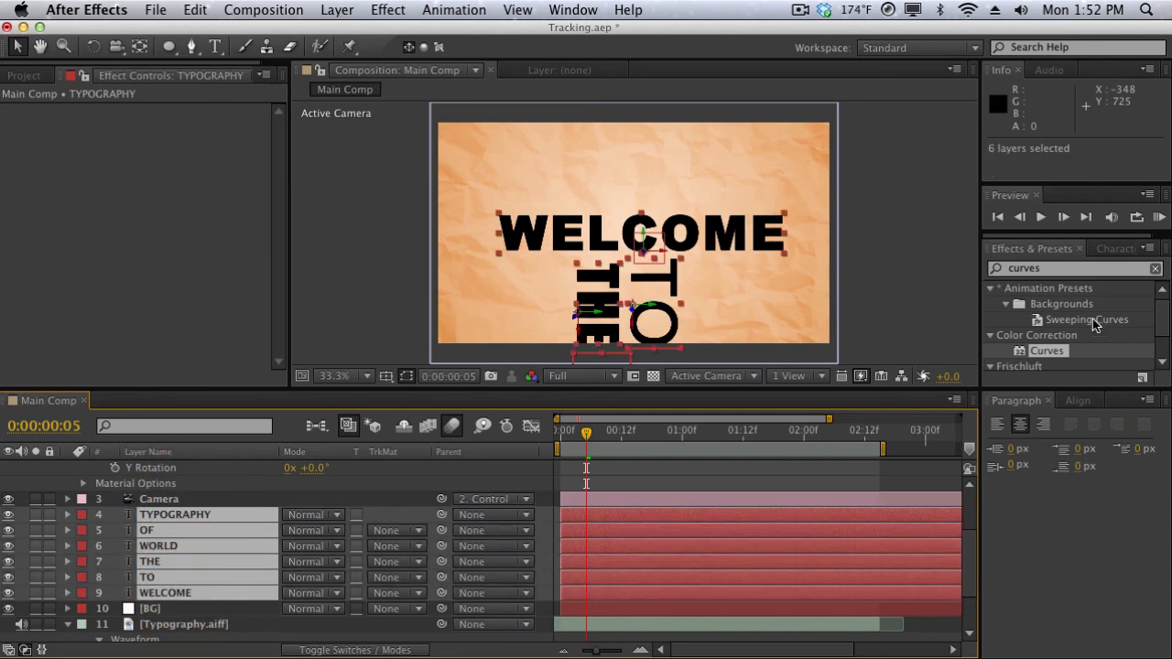
{"action": "left_click", "coordinate": [1112, 249]}
{"action": "left_click", "coordinate": [1137, 276]}
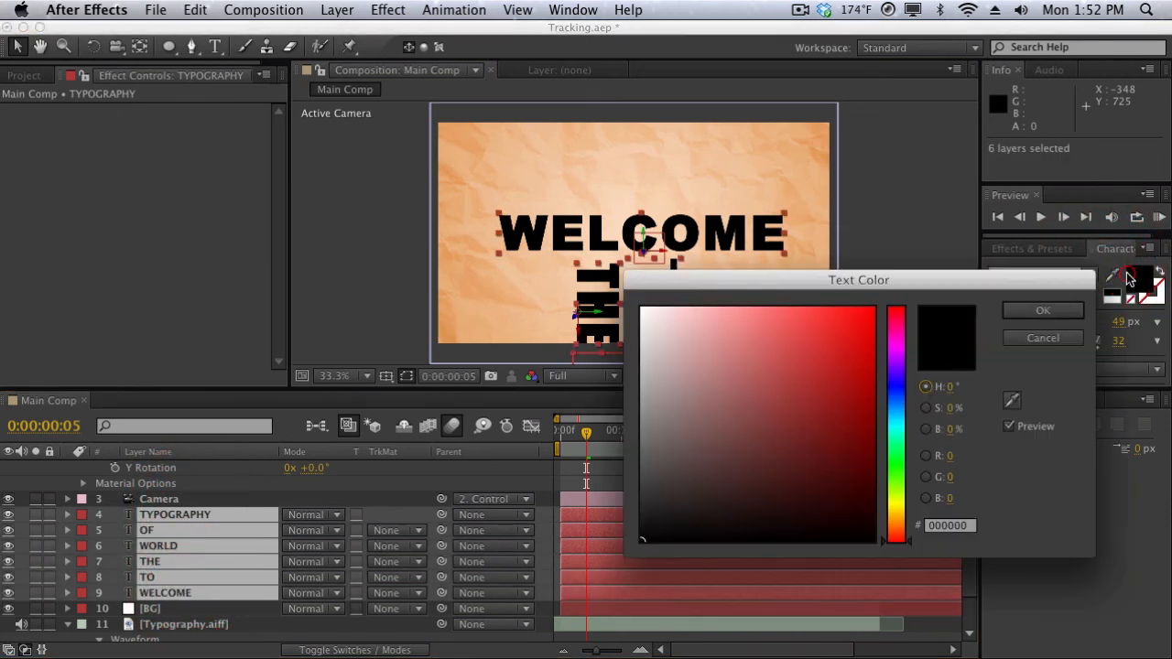
{"action": "mouse_move", "coordinate": [652, 519]}
{"action": "left_mouse_down"}
{"action": "mouse_move", "coordinate": [638, 523]}
{"action": "mouse_move", "coordinate": [638, 505]}
{"action": "left_mouse_up"}
{"action": "key", "text": "Return"}
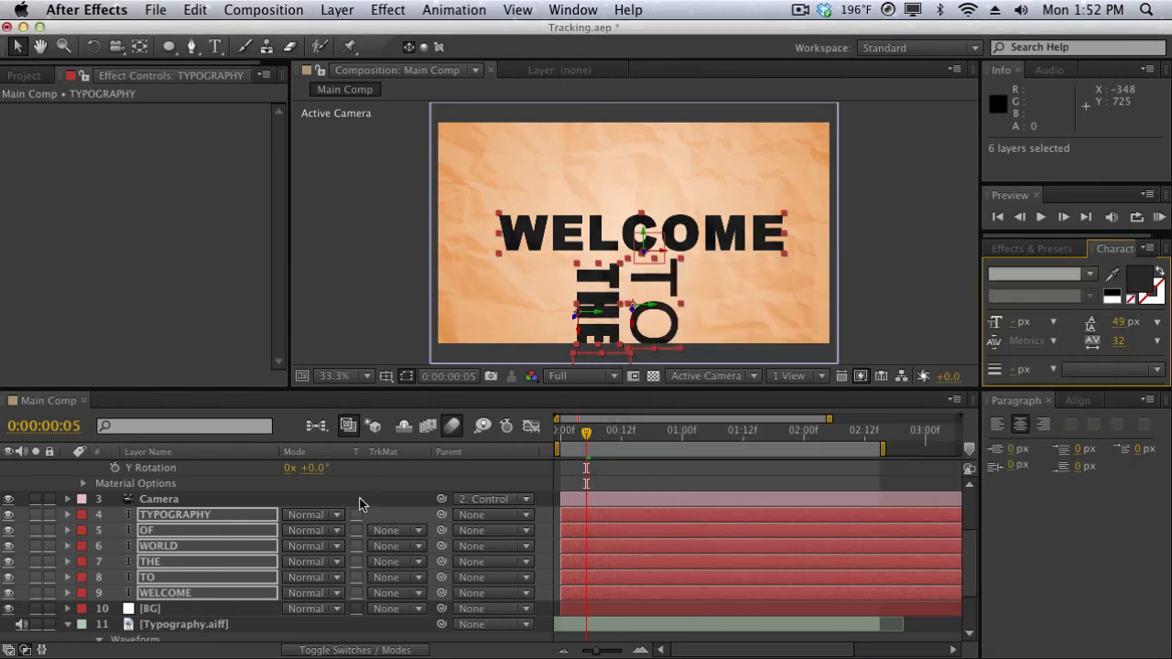
- Set the blending mode of the six text layers to Classic Color Burn
{"action": "left_click", "coordinate": [325, 519]}
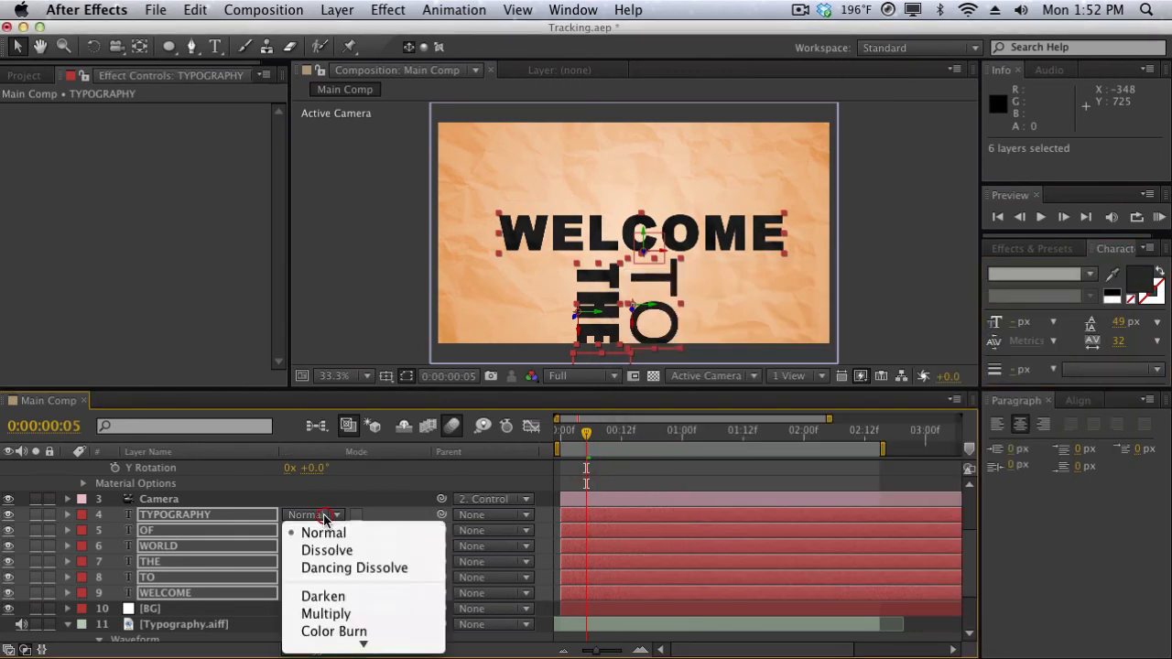
{"action": "scroll", "coordinate": [343, 560], "scroll_direction": "down", "scroll_amount": 5}
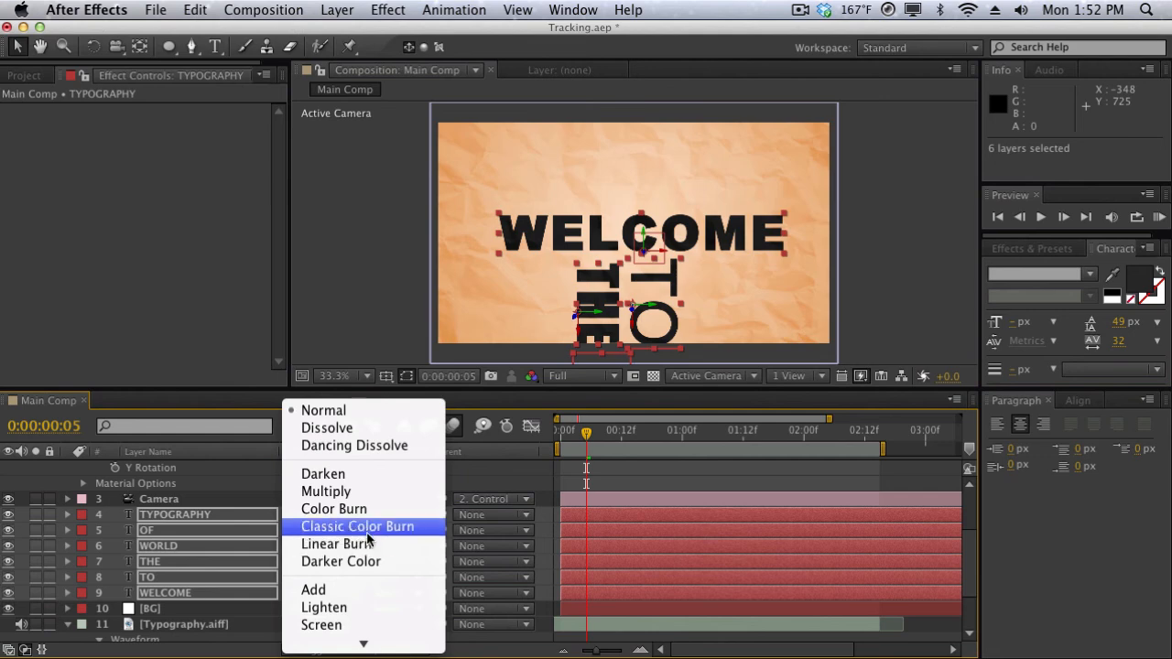
{"action": "left_click", "coordinate": [366, 454]}
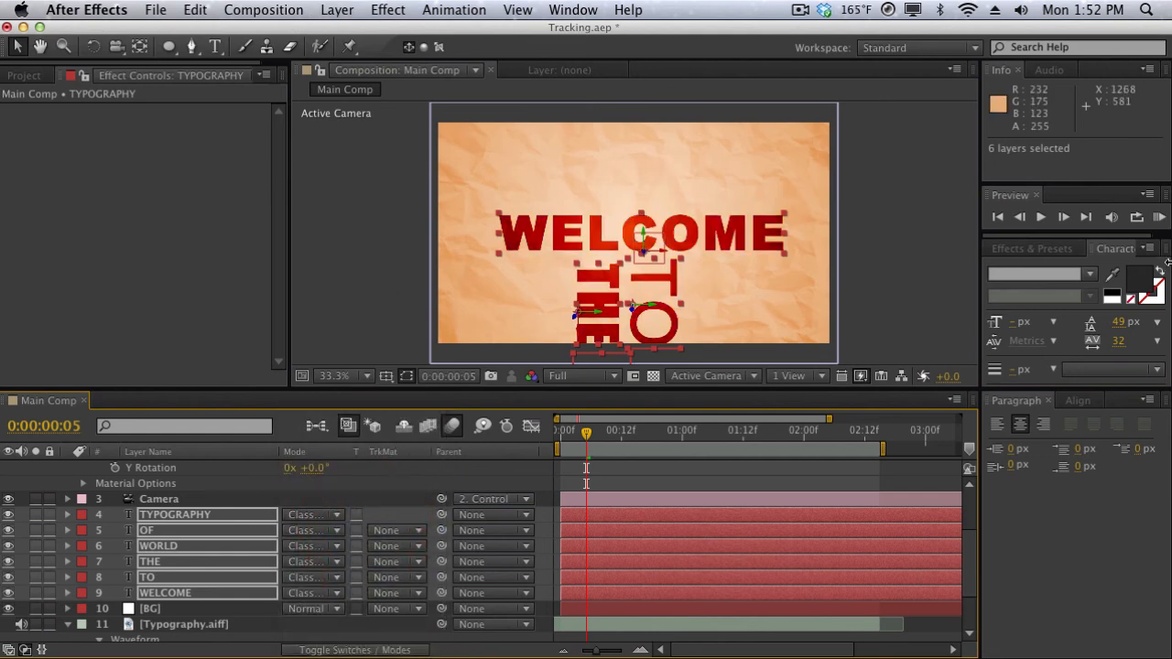
- Darken the text color of the six text layers to a near-black gray and deselect them
{"action": "left_click", "coordinate": [1135, 282]}
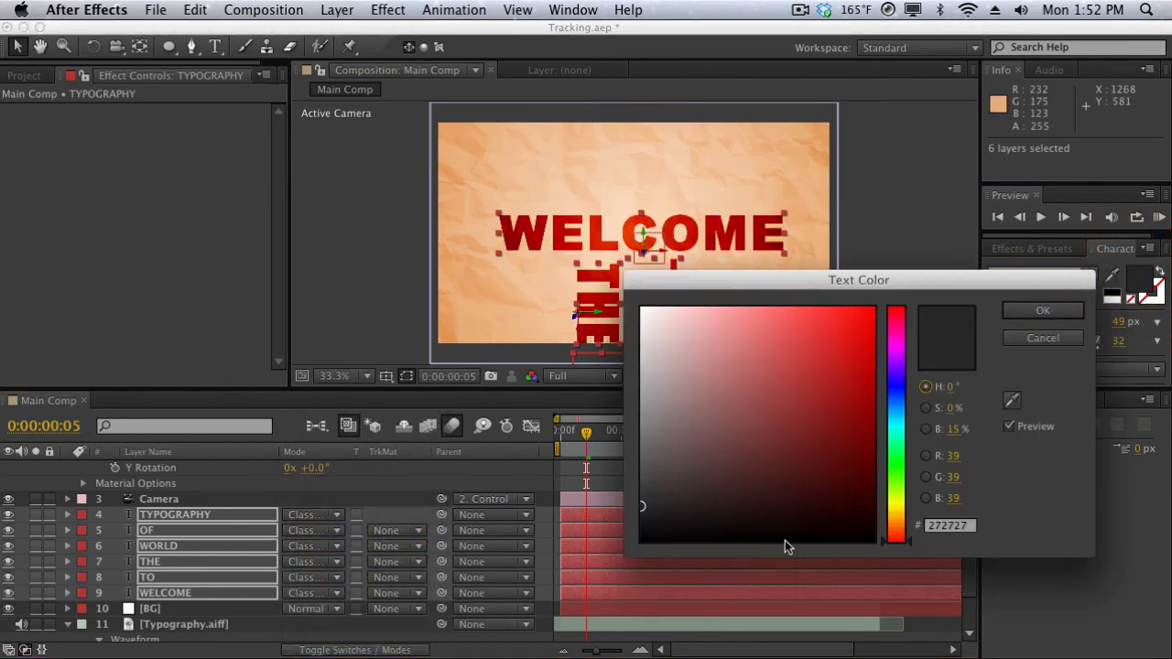
{"action": "left_click_drag", "start_coordinate": [736, 525], "coordinate": [641, 523]}
{"action": "key", "text": "Return"}
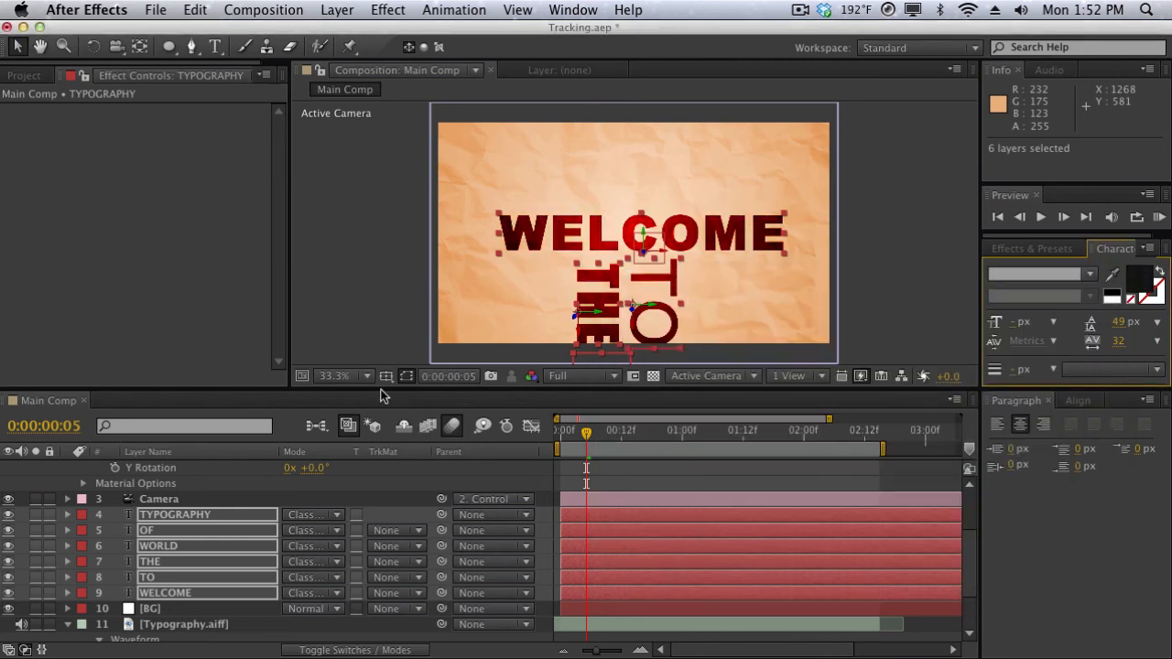
{"action": "left_click", "coordinate": [380, 321]}
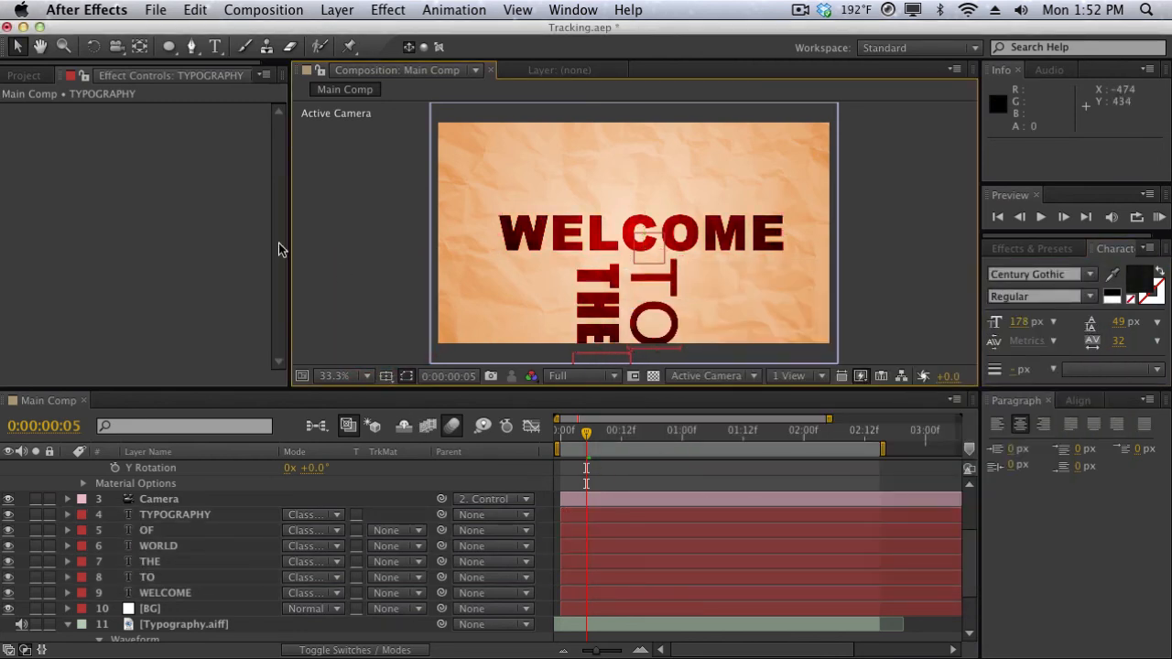
- Create a black 1280 × 720 px solid named Vignette above all other layers
{"action": "left_click", "coordinate": [348, 7]}
{"action": "mouse_move", "coordinate": [366, 32]}
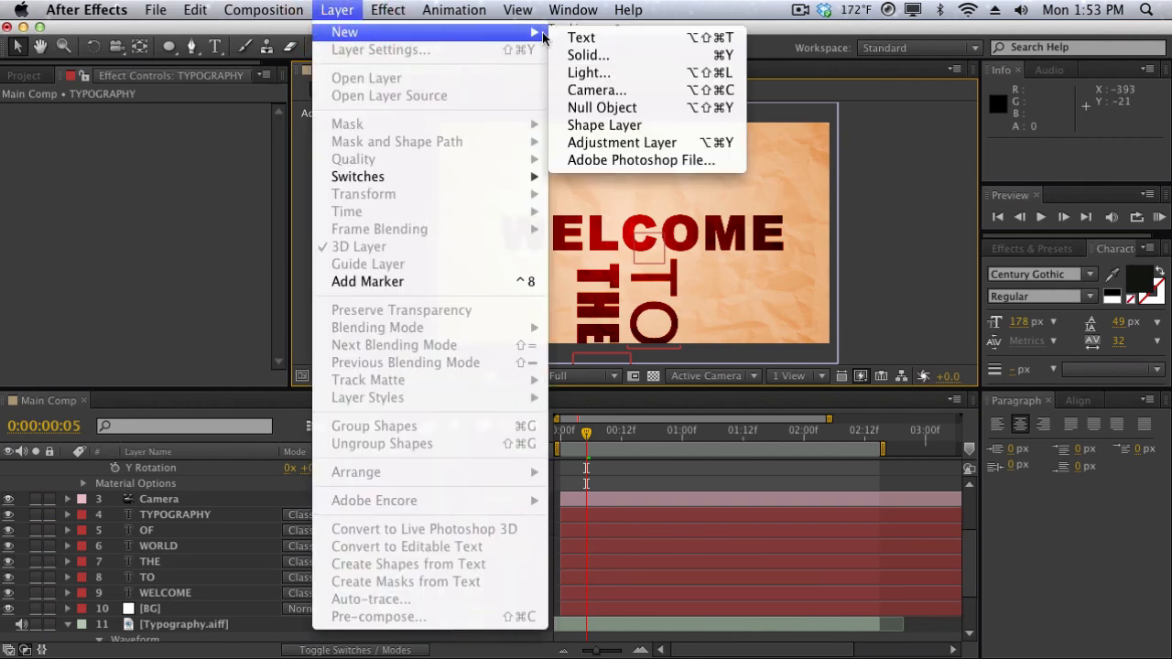
{"action": "left_click", "coordinate": [588, 55]}
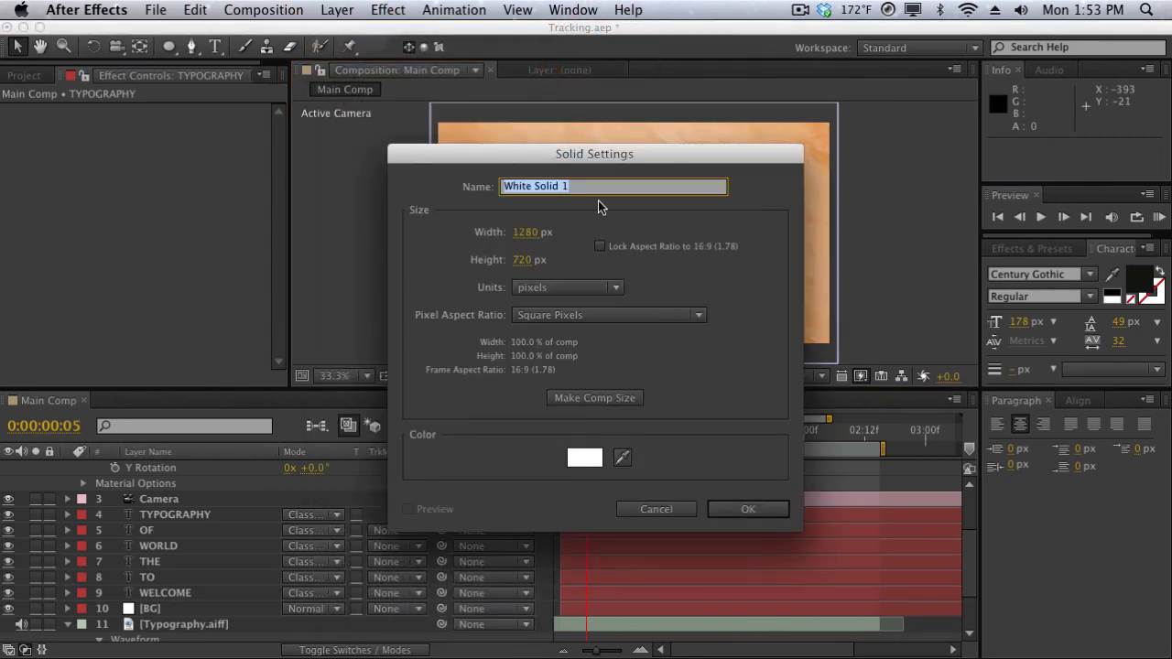
{"action": "left_click_drag", "start_coordinate": [601, 165], "coordinate": [601, 132]}
{"action": "type", "text": "Vignette"}
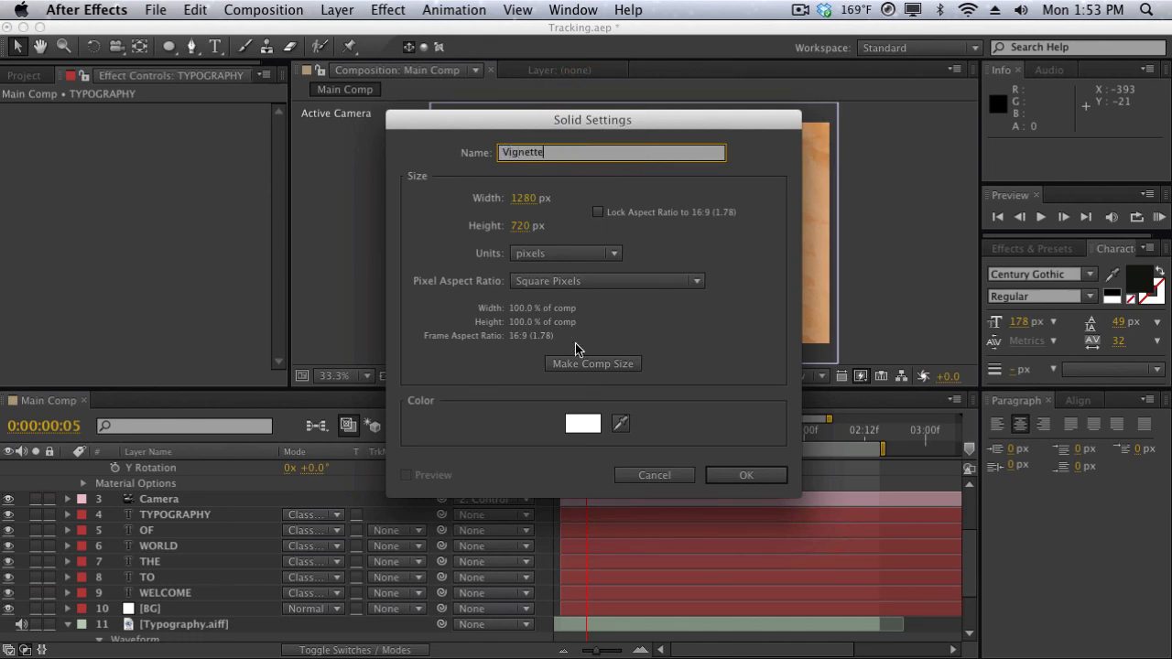
{"action": "left_click", "coordinate": [576, 426]}
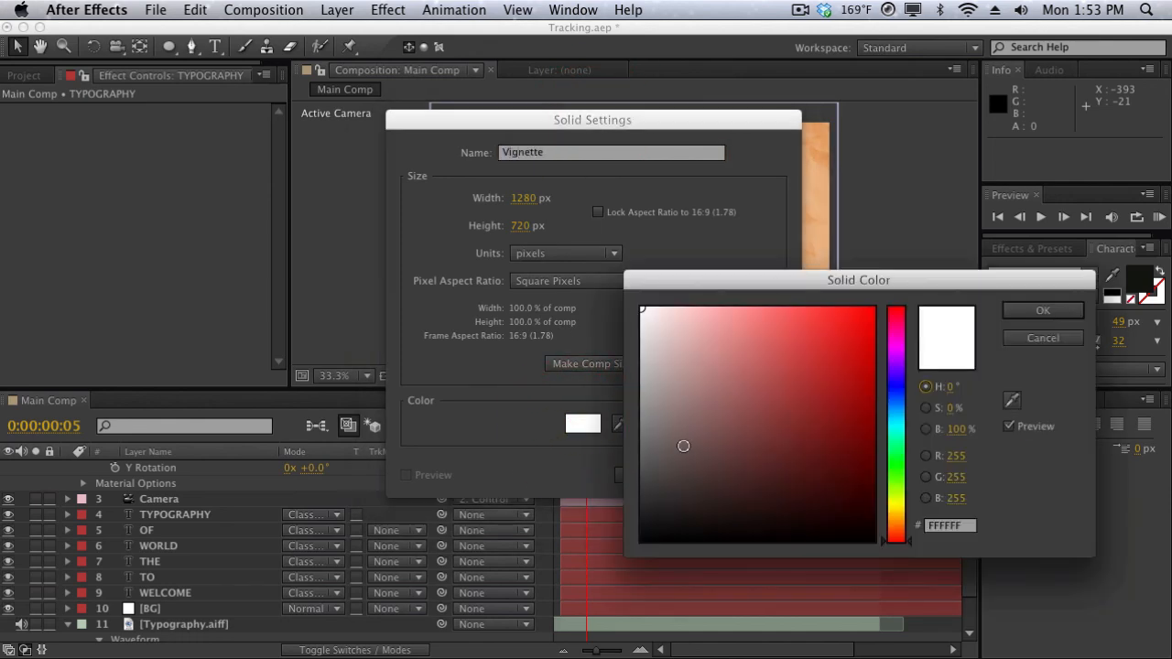
{"action": "left_click_drag", "start_coordinate": [683, 445], "coordinate": [616, 632]}
{"action": "key", "text": "Return"}
{"action": "key", "text": "Return"}
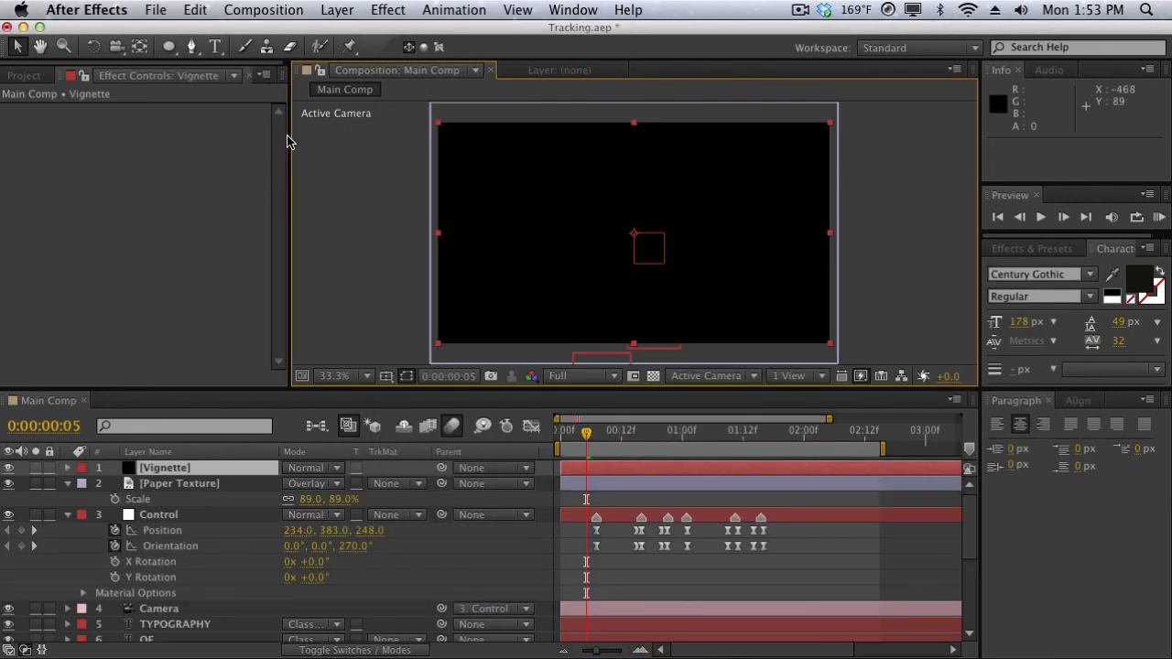
- Add a full-frame elliptical mask to the Vignette solid and set its mask mode to Subtract
{"action": "left_click", "coordinate": [170, 47]}
{"action": "double_click", "coordinate": [170, 47]}
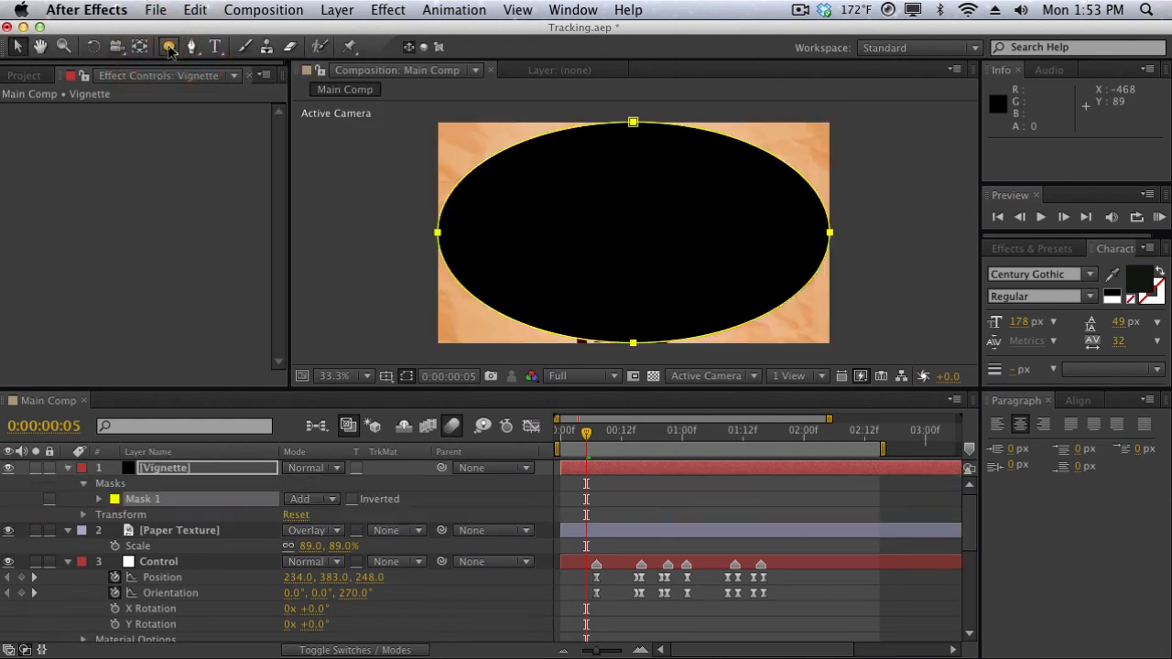
{"action": "key", "text": "v"}
{"action": "left_click", "coordinate": [312, 506]}
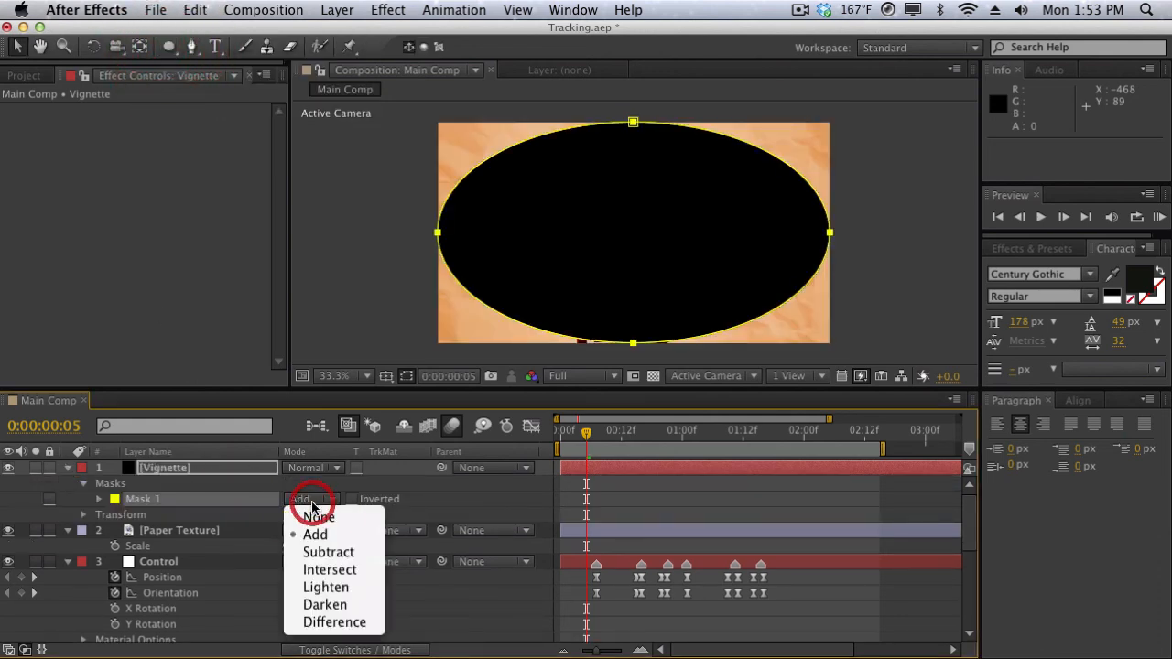
{"action": "left_click", "coordinate": [314, 480]}
- Set the Vignette mask's feather to 324 pixels and its expansion to 75 pixels
{"action": "key", "text": "f"}
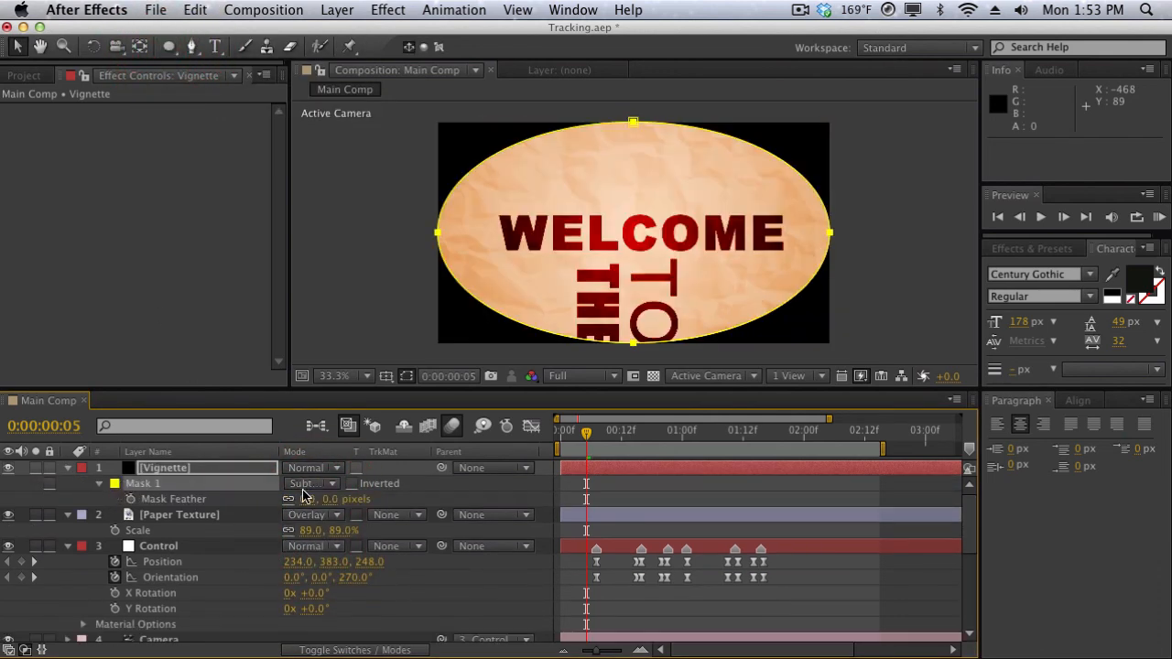
{"action": "left_click_drag", "start_coordinate": [307, 500], "coordinate": [582, 482]}
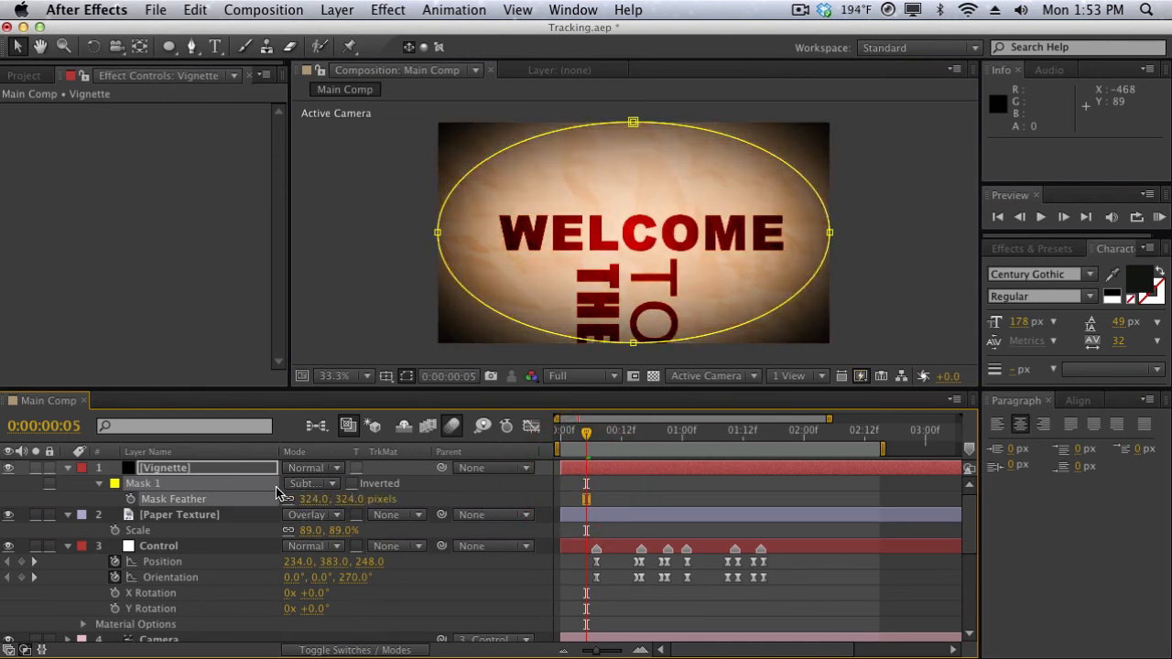
{"action": "key", "text": "m"}
{"action": "key", "text": "m"}
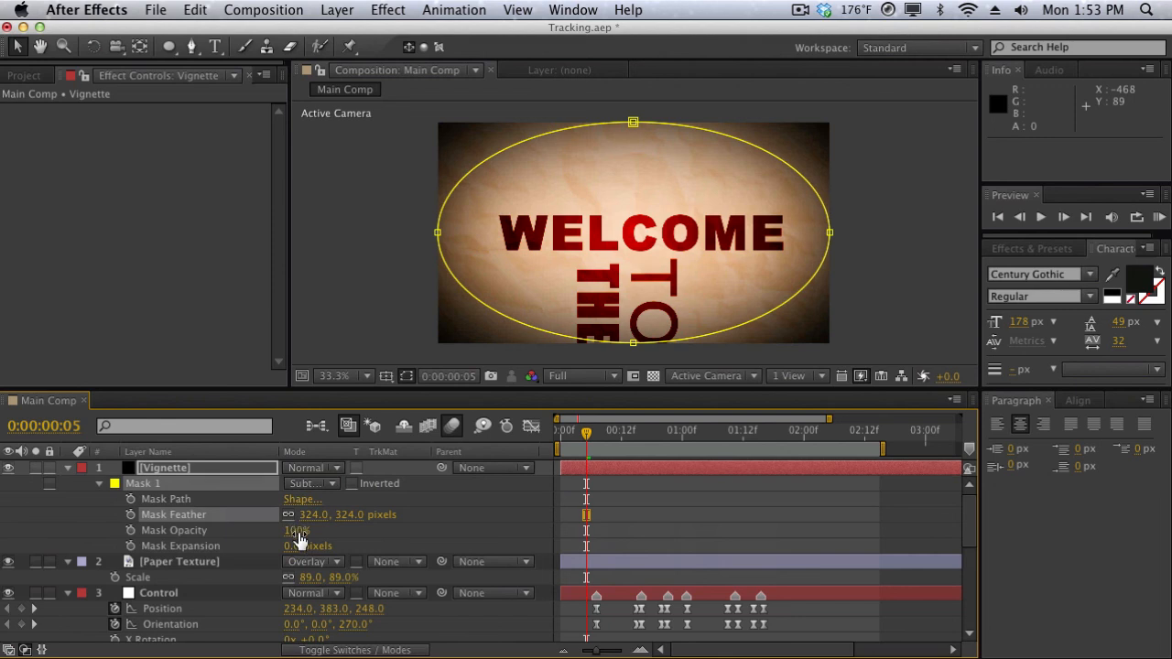
{"action": "left_click_drag", "start_coordinate": [293, 546], "coordinate": [361, 550]}
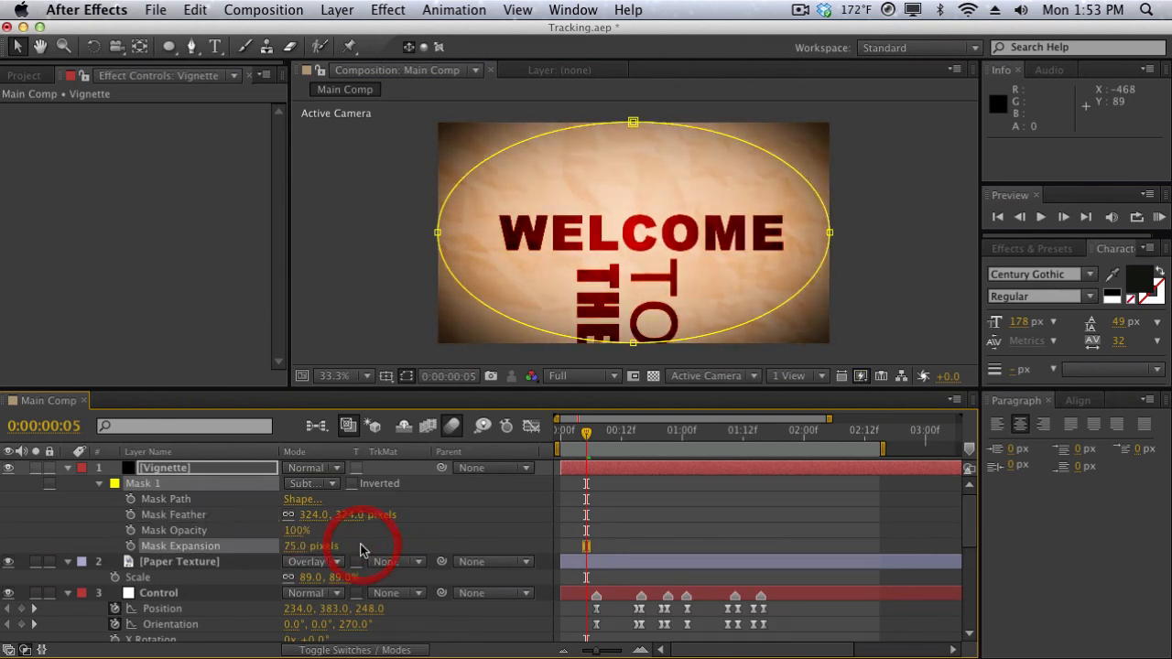
- Lower the Vignette layer's opacity to 30% and deselect it
{"action": "key", "text": "t"}
{"action": "left_click", "coordinate": [263, 482]}
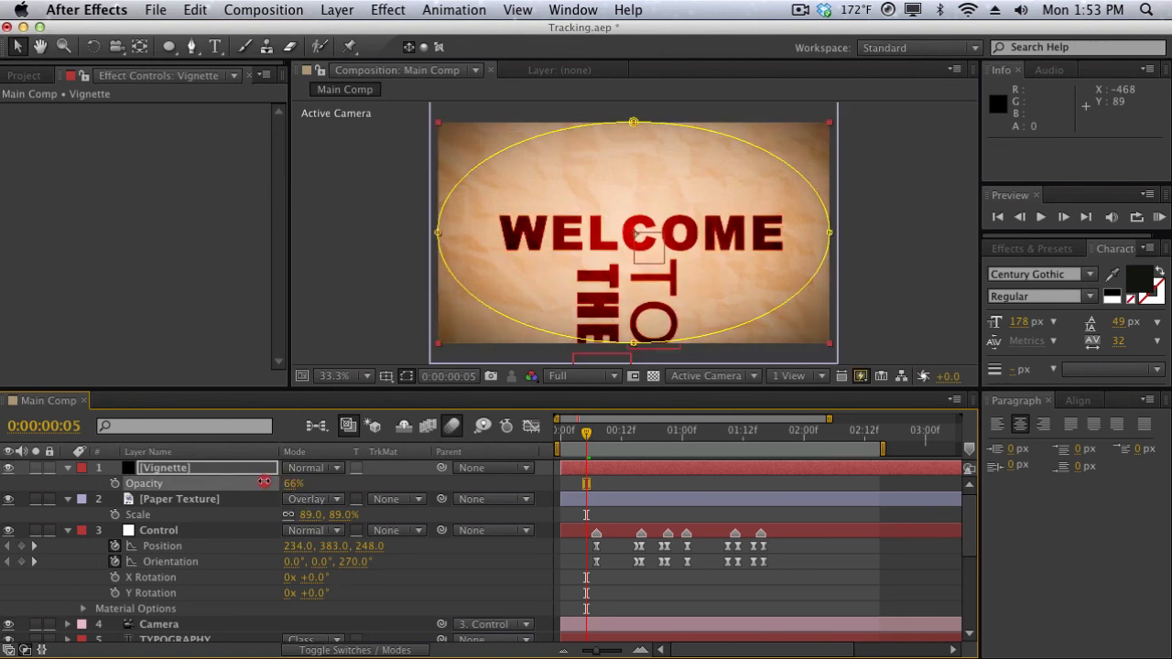
{"action": "left_click_drag", "start_coordinate": [263, 483], "coordinate": [234, 479]}
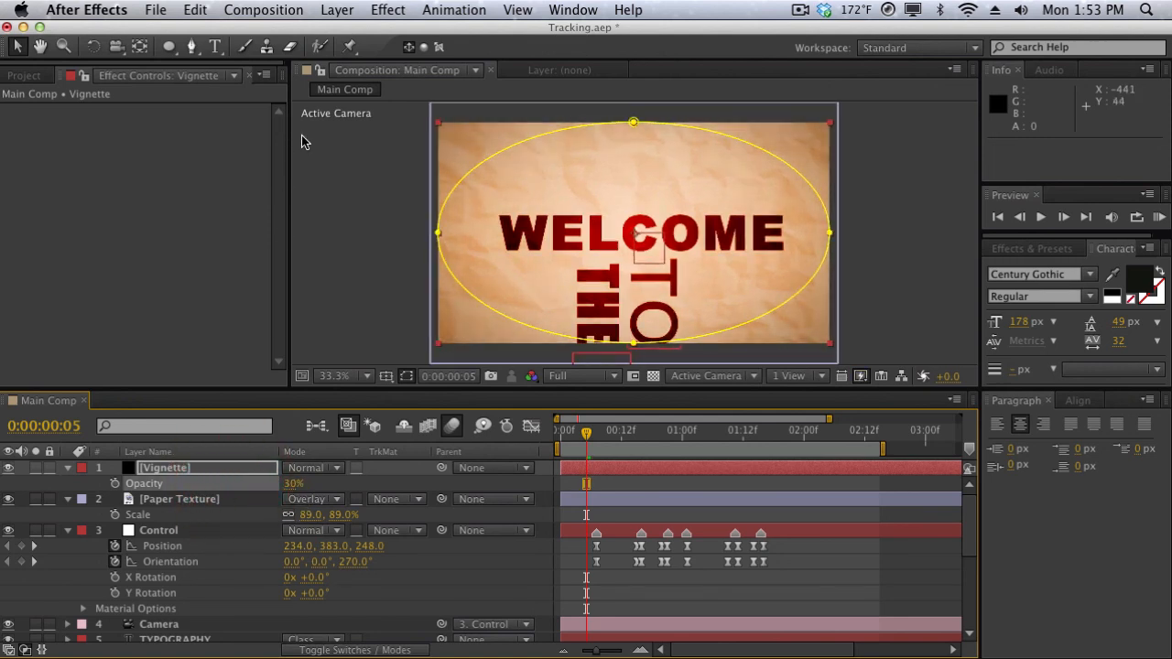
{"action": "left_click", "coordinate": [308, 156]}
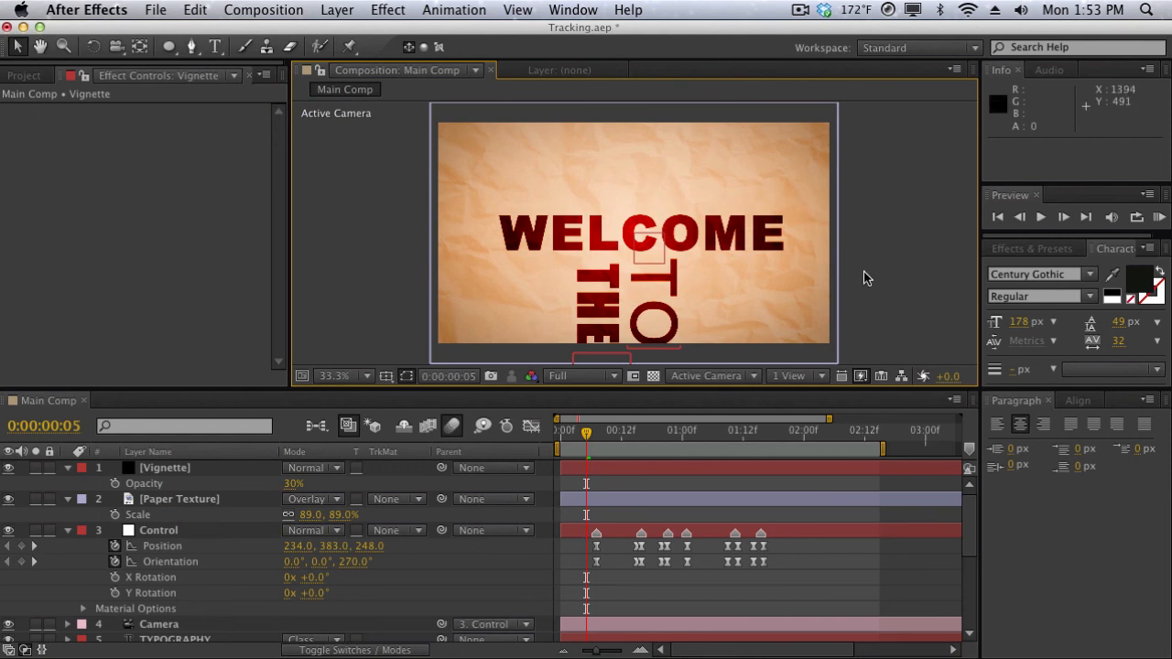
- Preview the full animation with the paper texture, color-burned text and vignette
{"action": "key", "text": "KP_0"}
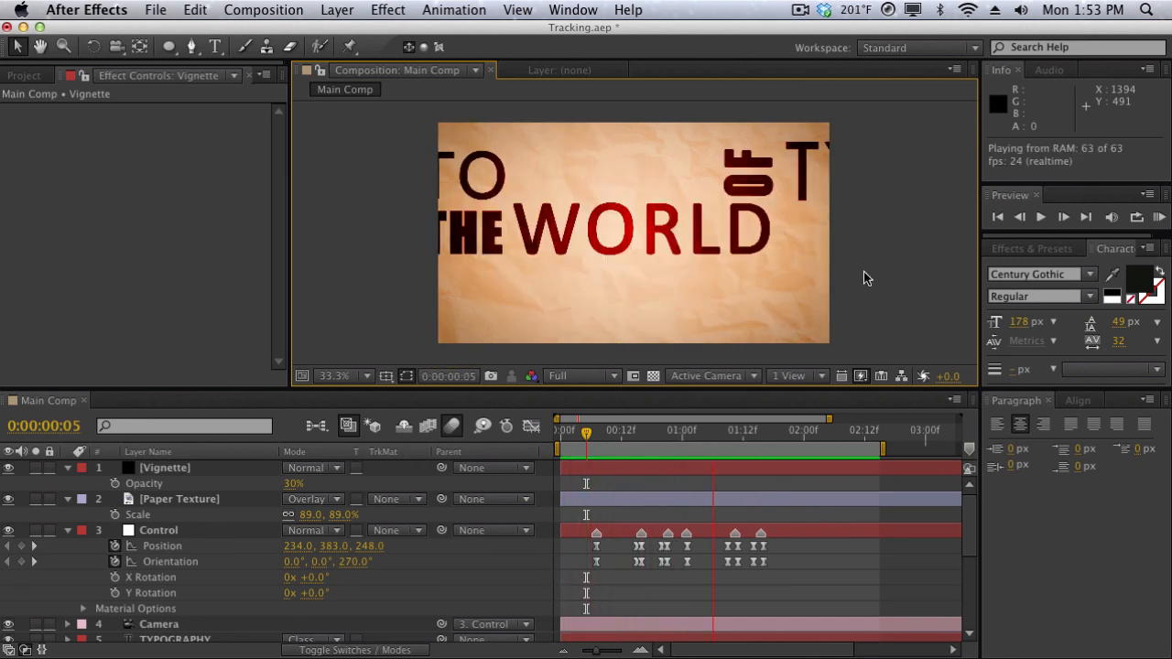
{"action": "left_click", "coordinate": [879, 269]}
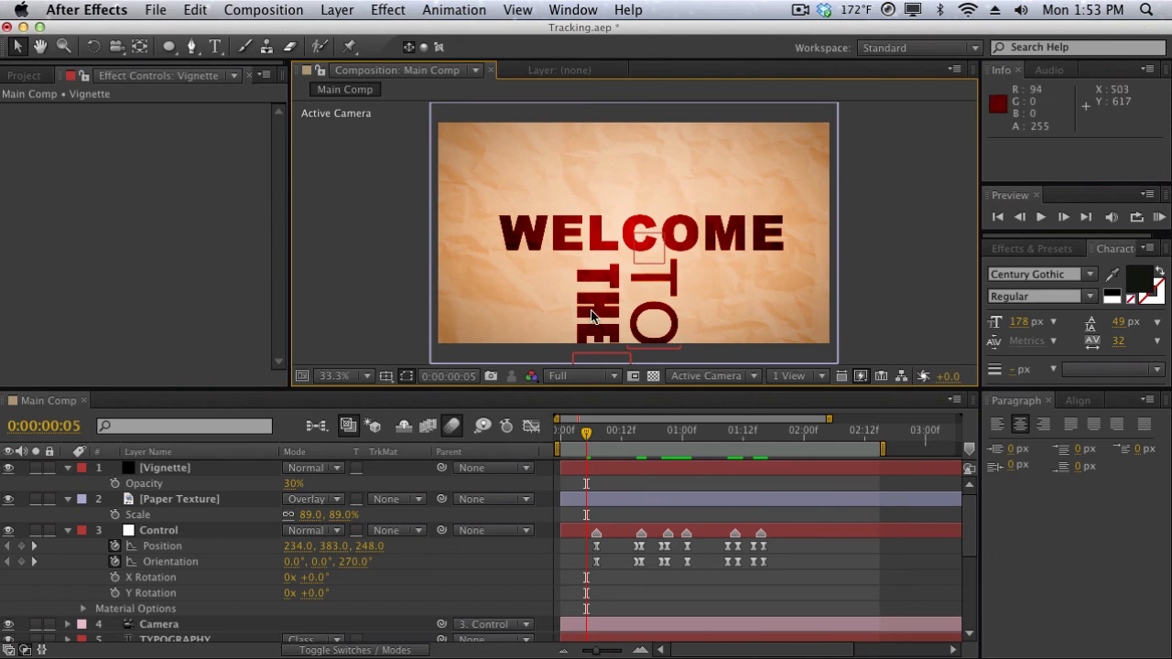
{"action": "scroll", "coordinate": [628, 539], "scroll_direction": "down", "scroll_amount": 3}
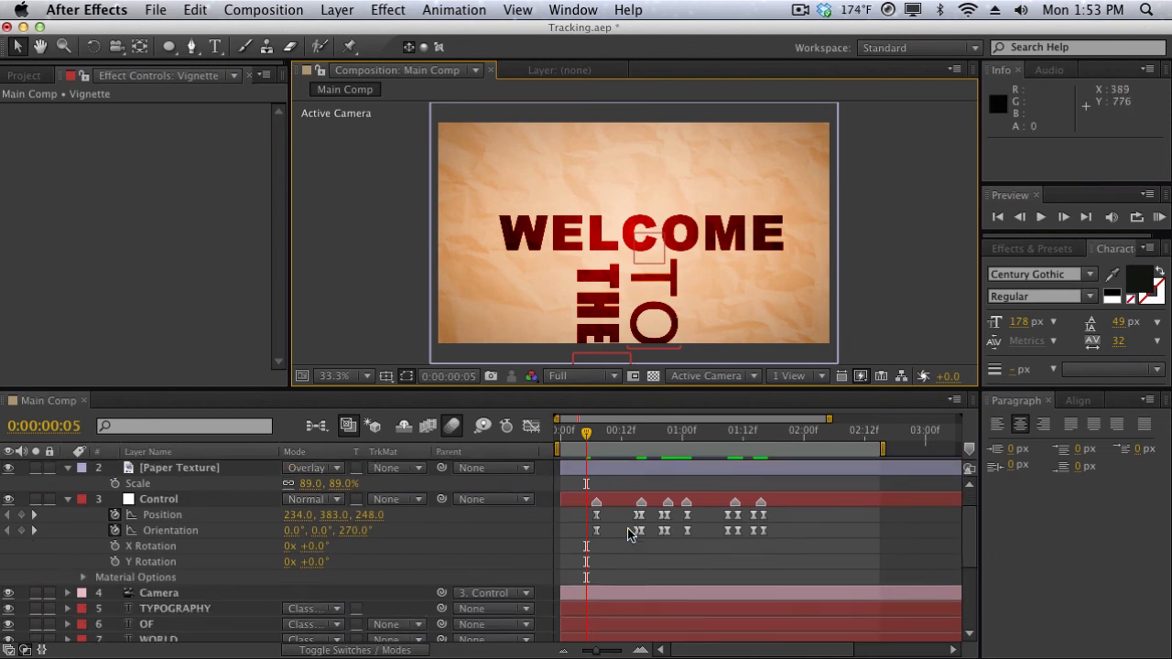
{"action": "scroll", "coordinate": [628, 539], "scroll_direction": "up", "scroll_amount": 3}
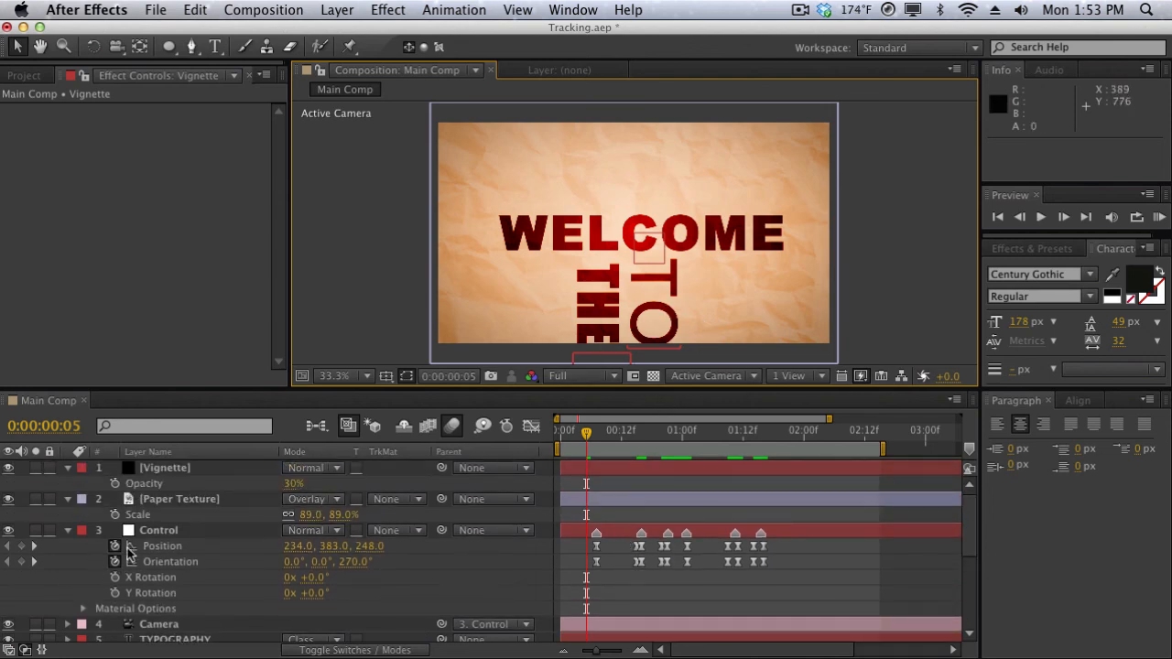